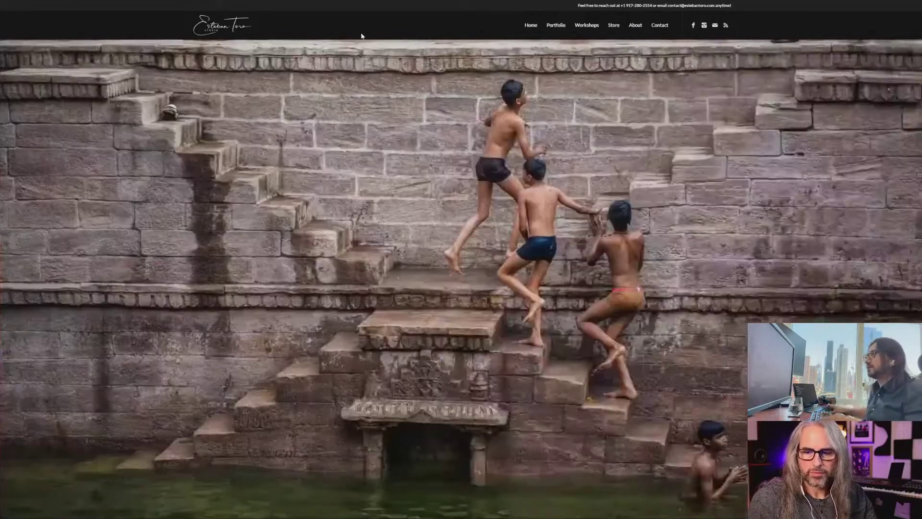
# Switch to the Adobe Color page and load color.adobe.com.
pyautogui.click(461, 24)
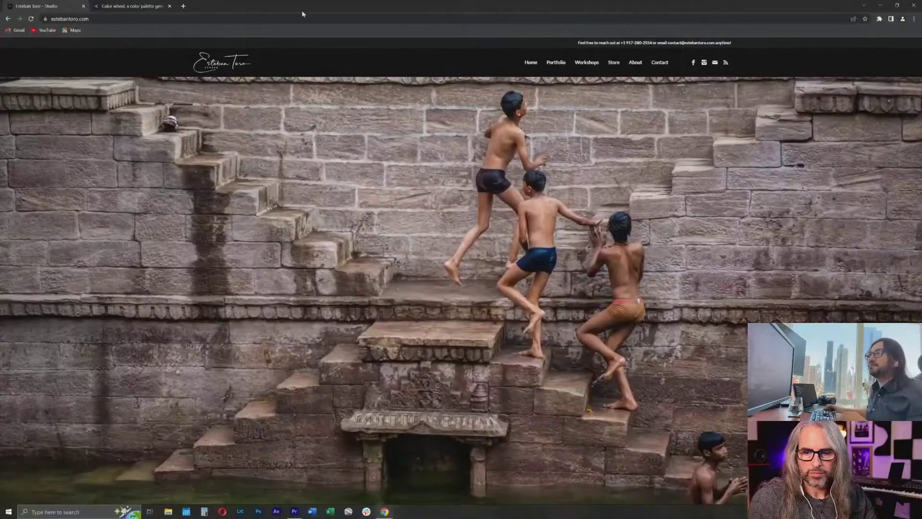
pyautogui.click(140, 7)
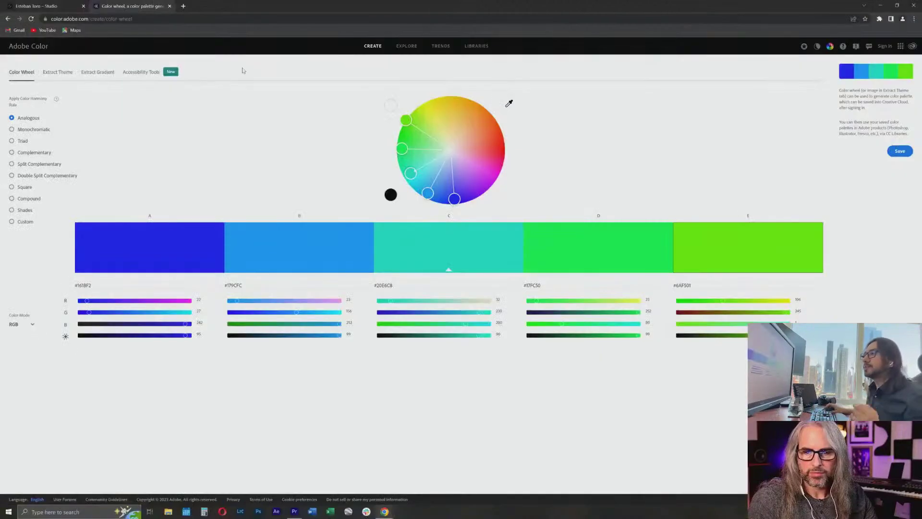
pyautogui.click(137, 18)
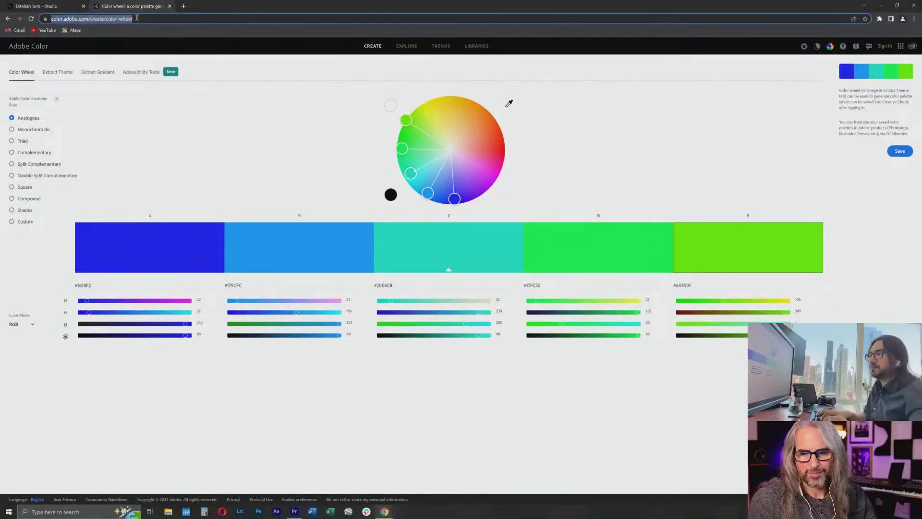
pyautogui.write('color.adobe.com')
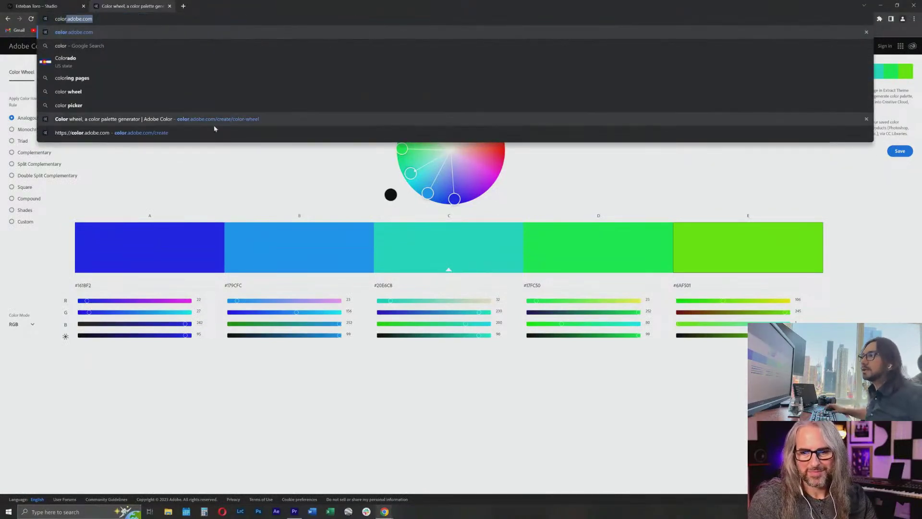
pyautogui.press('Return')
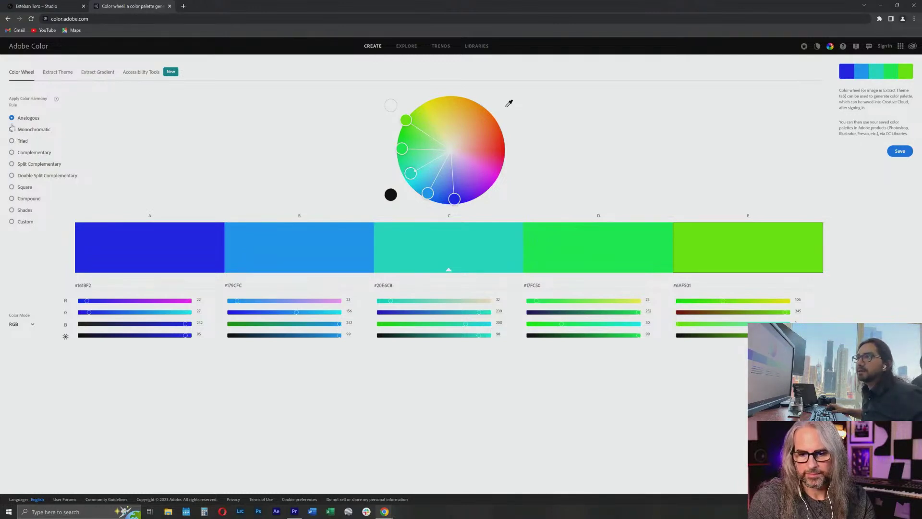
# Apply the Complementary harmony rule and rotate the color wheel palette through yellow and purple to red and green.
pyautogui.click(12, 152)
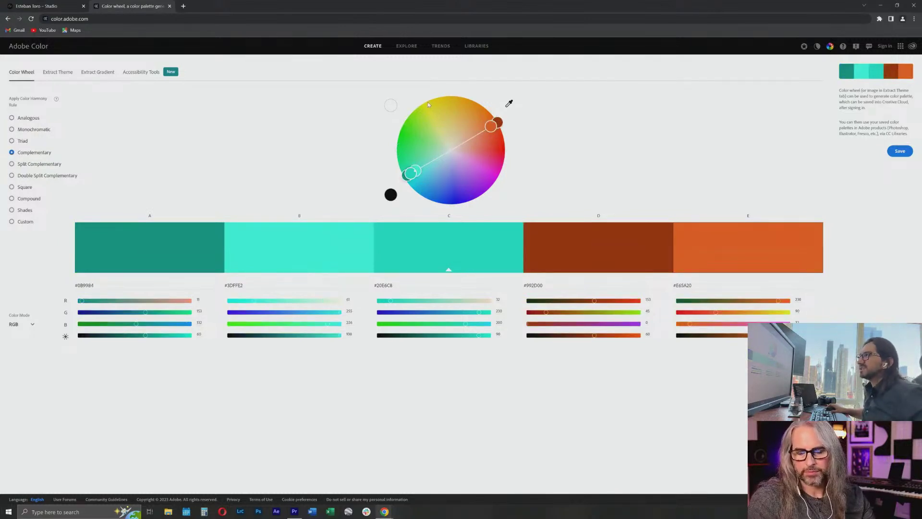
pyautogui.moveTo(497, 123); pyautogui.dragTo(427, 99)
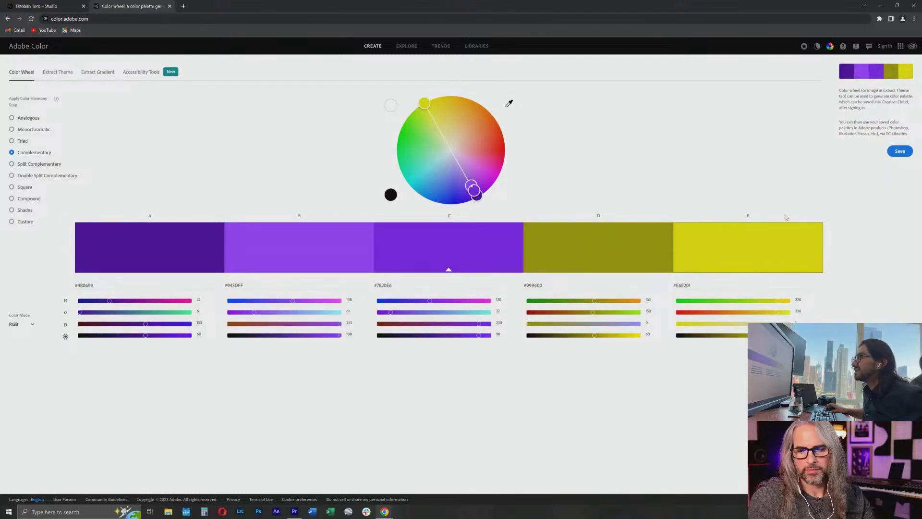
pyautogui.moveTo(424, 103); pyautogui.dragTo(431, 96)
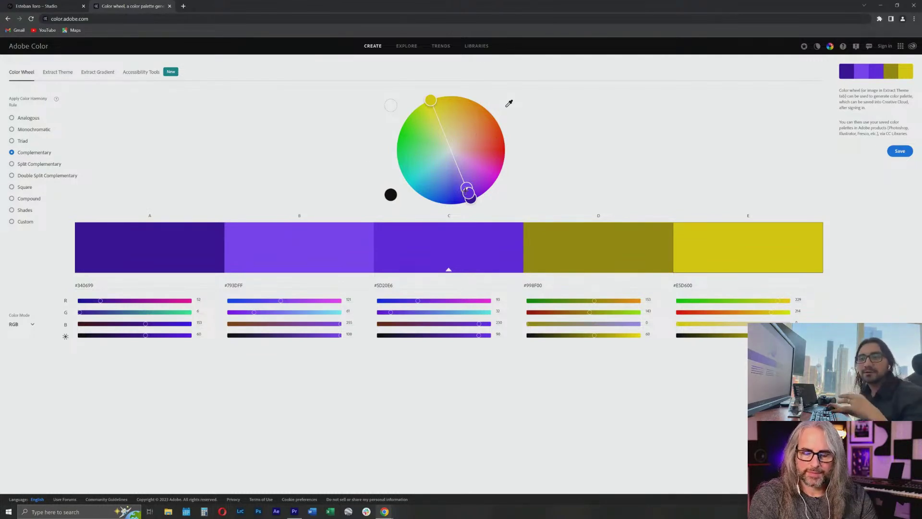
pyautogui.moveTo(465, 187); pyautogui.dragTo(503, 138)
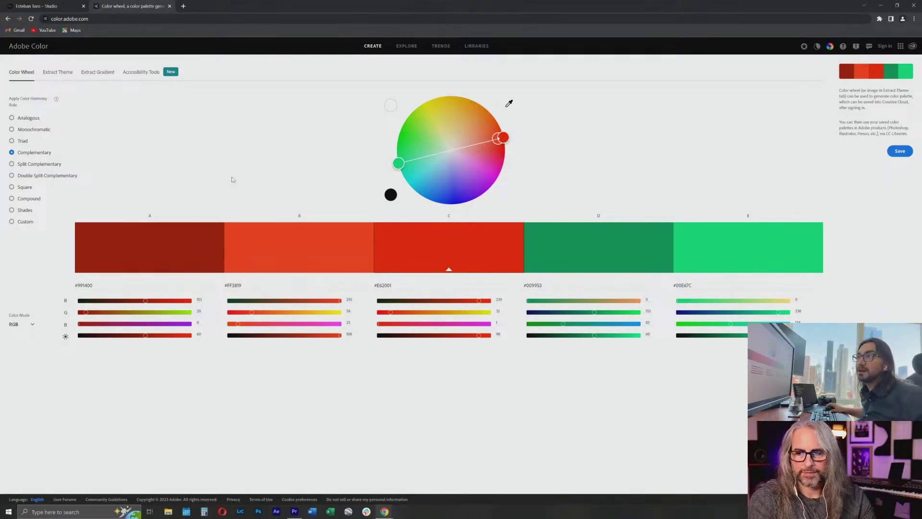
# Compare Analogous and Monochromatic harmonies on the red base color, return to Complementary, and move the green handle toward yellow-green.
pyautogui.click(21, 120)
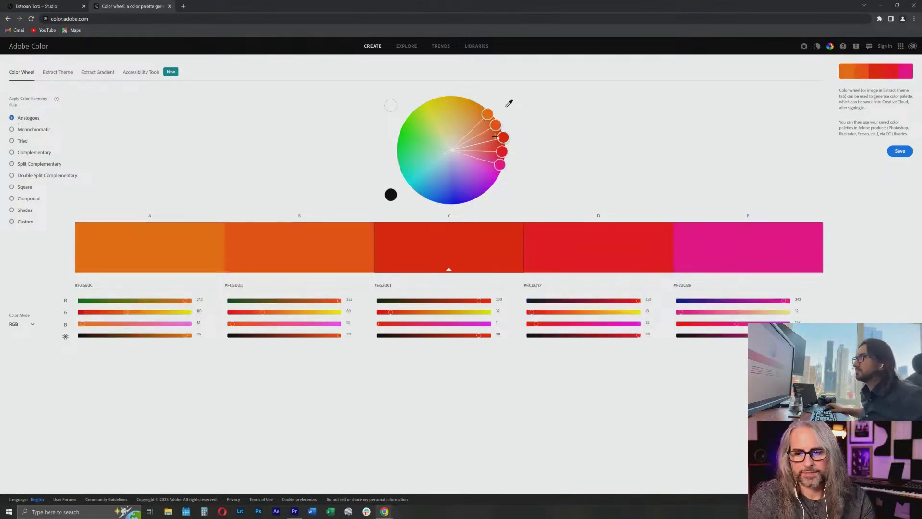
pyautogui.moveTo(482, 115)
pyautogui.mouseDown()
pyautogui.moveTo(444, 101)
pyautogui.moveTo(479, 113)
pyautogui.mouseUp()
pyautogui.click(34, 131)
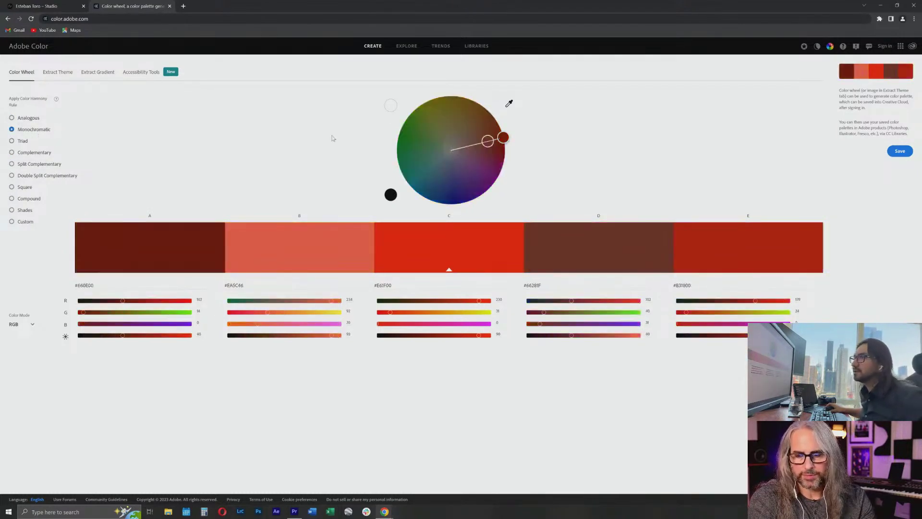
pyautogui.click(38, 122)
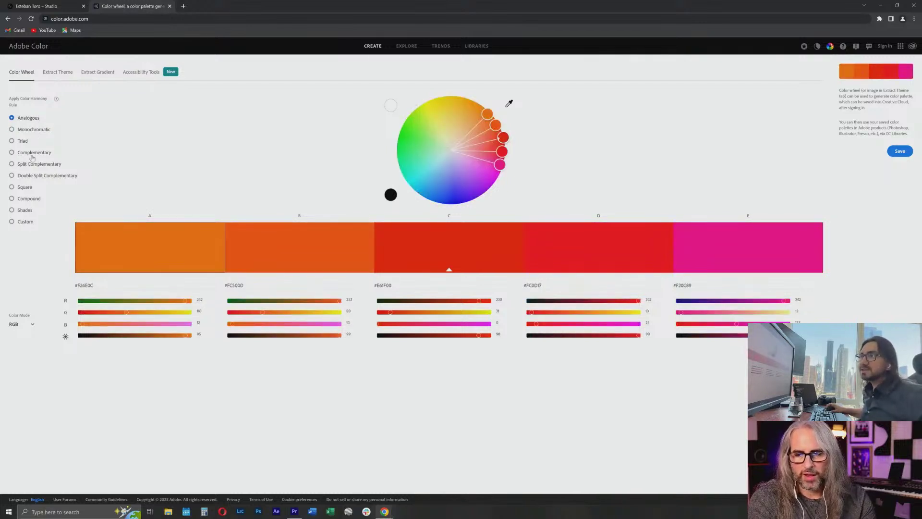
pyautogui.click(31, 155)
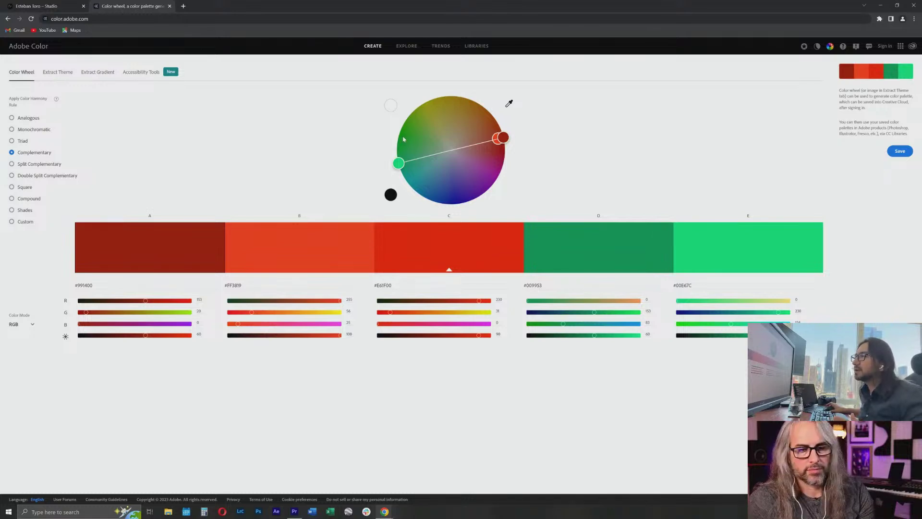
pyautogui.click(28, 120)
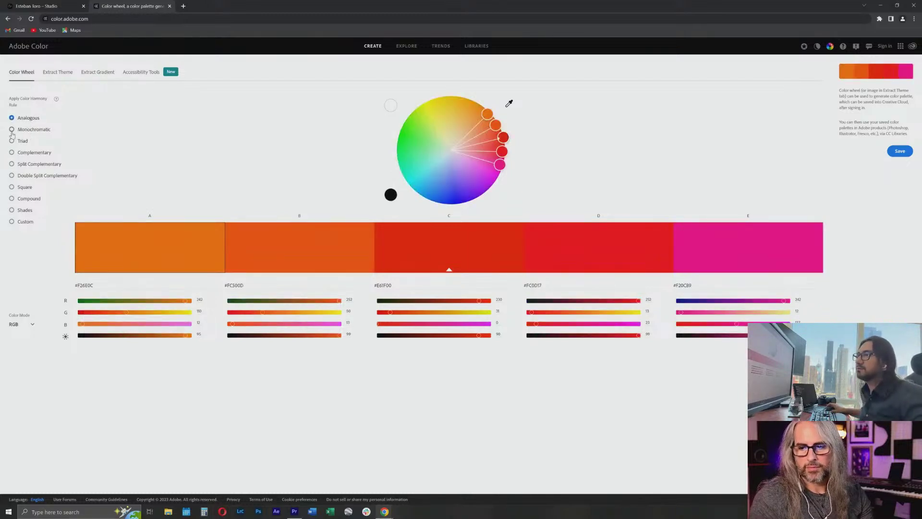
pyautogui.click(11, 132)
pyautogui.click(19, 153)
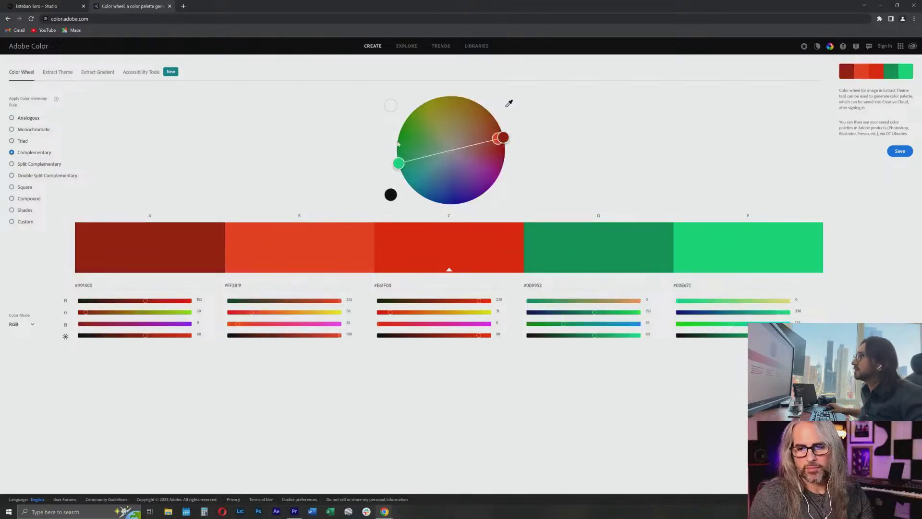
pyautogui.moveTo(398, 164); pyautogui.dragTo(399, 121)
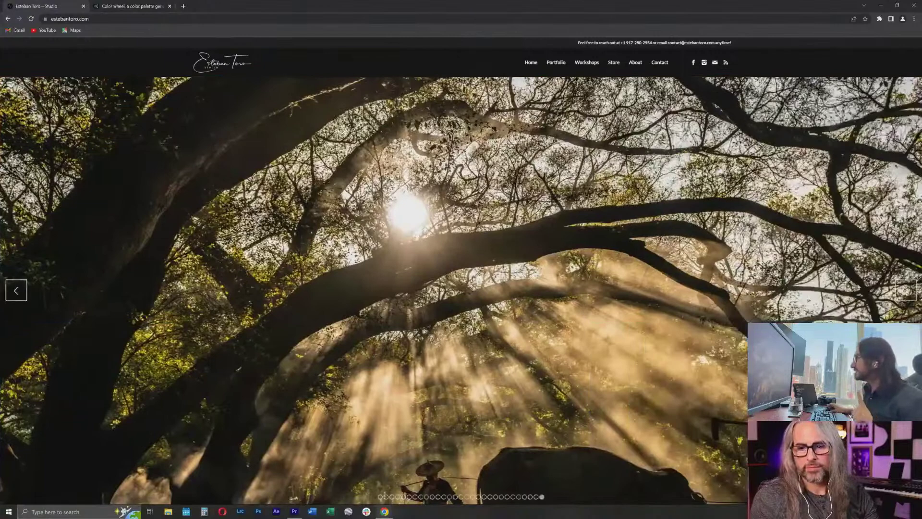
# Advance the photography portfolio's homepage slideshow past the cattle sunset to the blue-eyed portrait behind the fern.
pyautogui.click(905, 289)
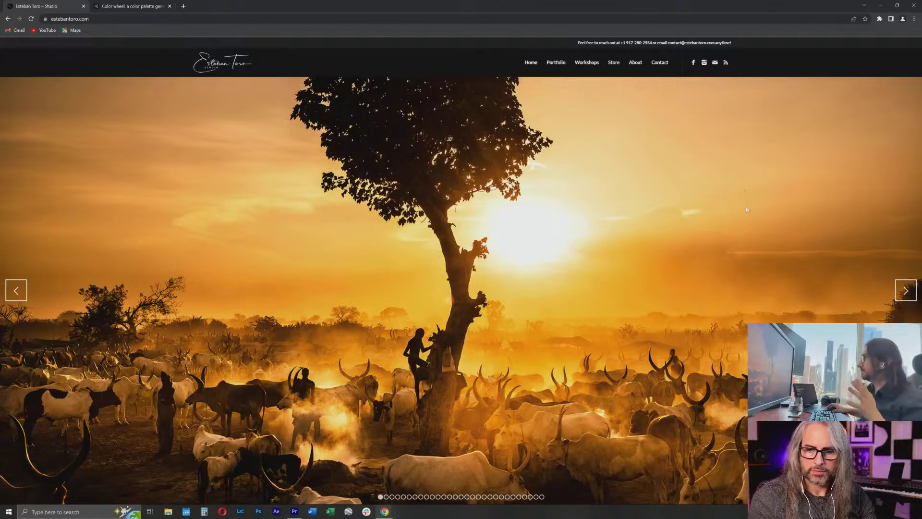
pyautogui.click(911, 295)
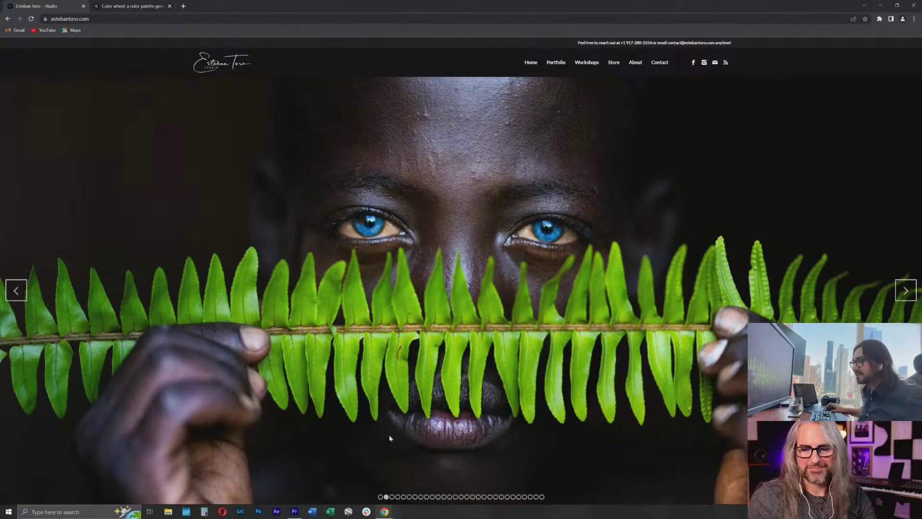
# Switch to the Color Masterclass project in Premiere Pro and browse its clips, including C0838.MP4 and C0022.MP4.
pyautogui.click(294, 511)
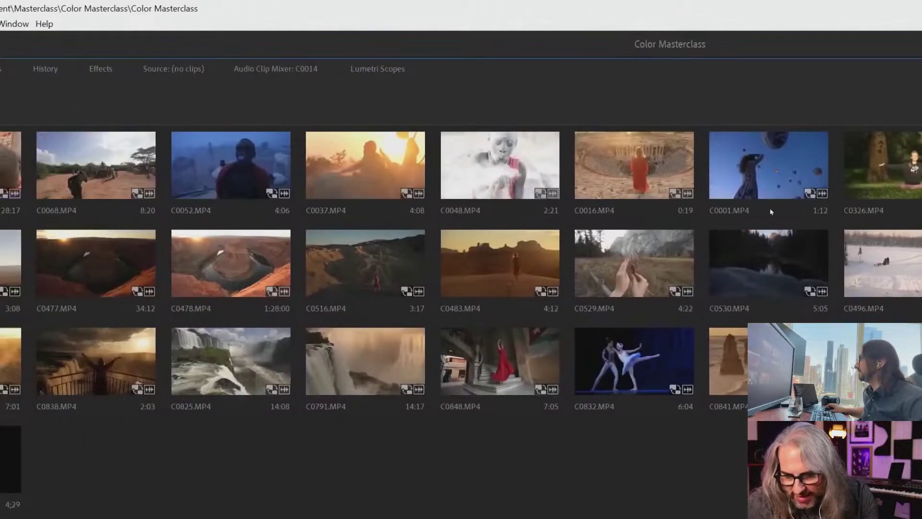
pyautogui.press('super')
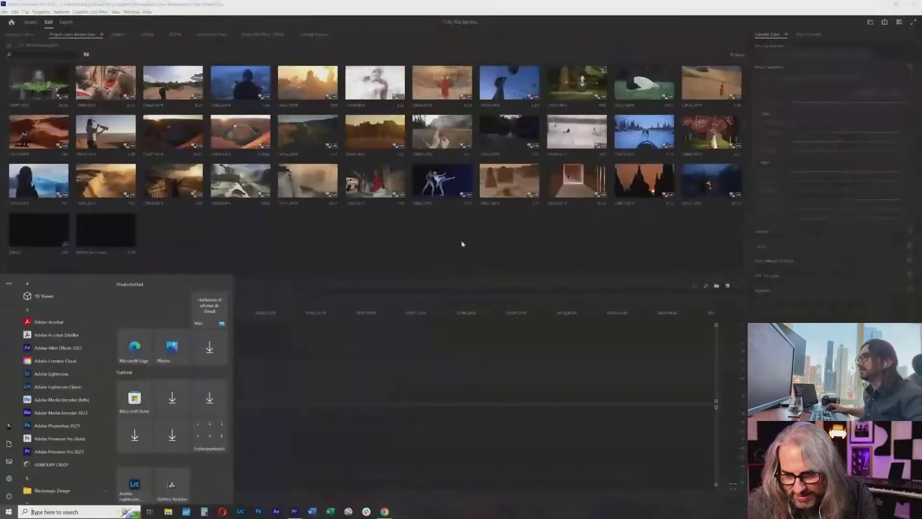
pyautogui.click(433, 235)
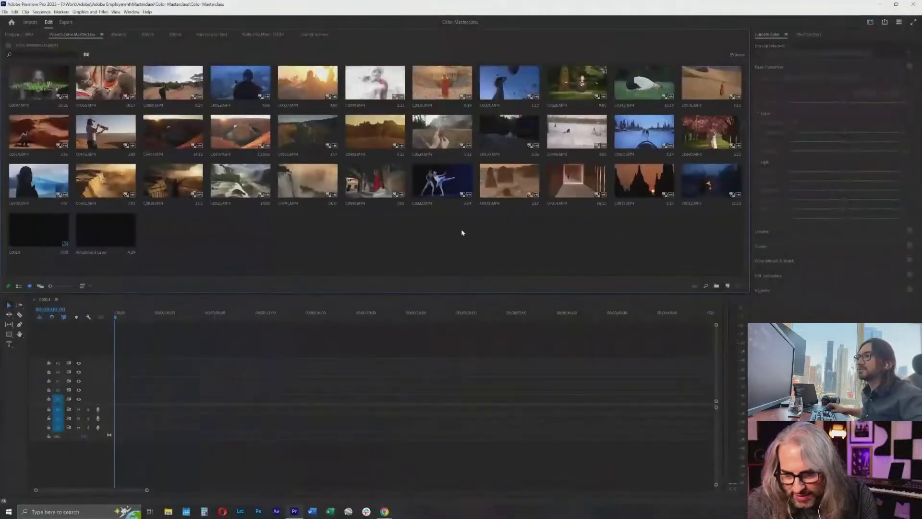
pyautogui.click(170, 175)
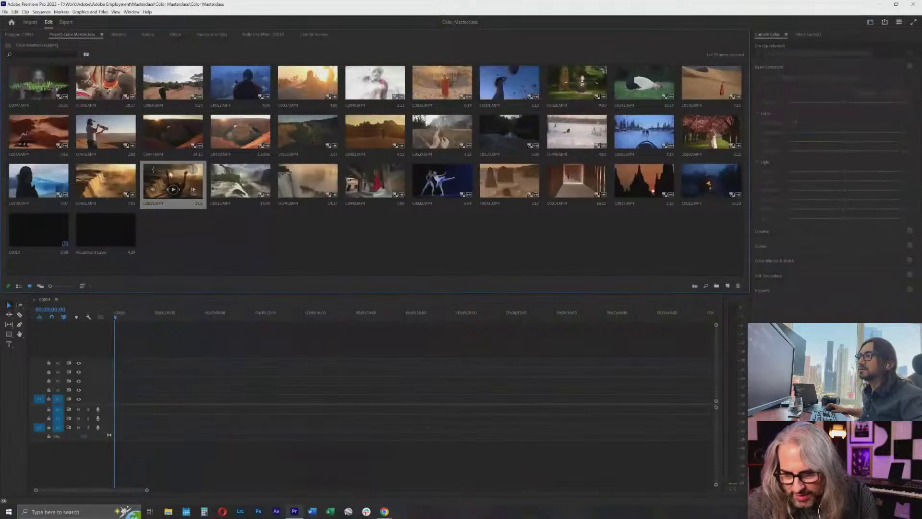
pyautogui.click(50, 177)
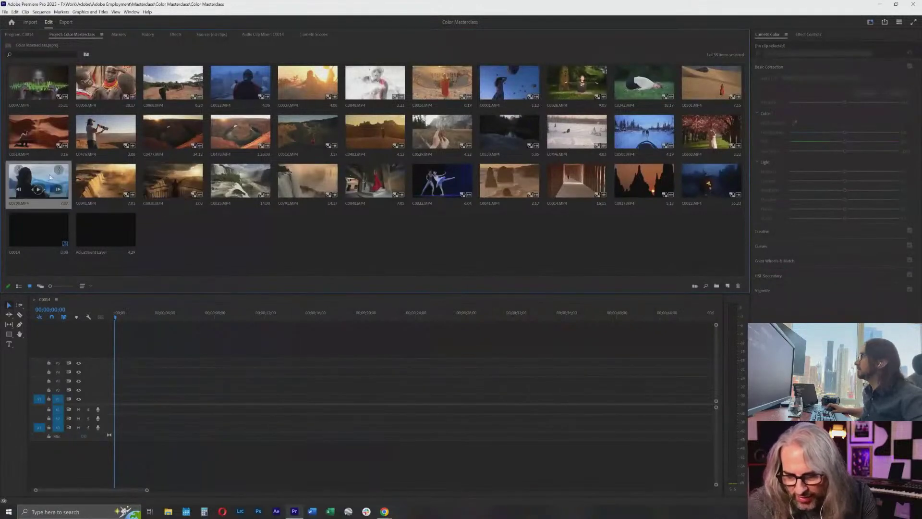
pyautogui.click(711, 183)
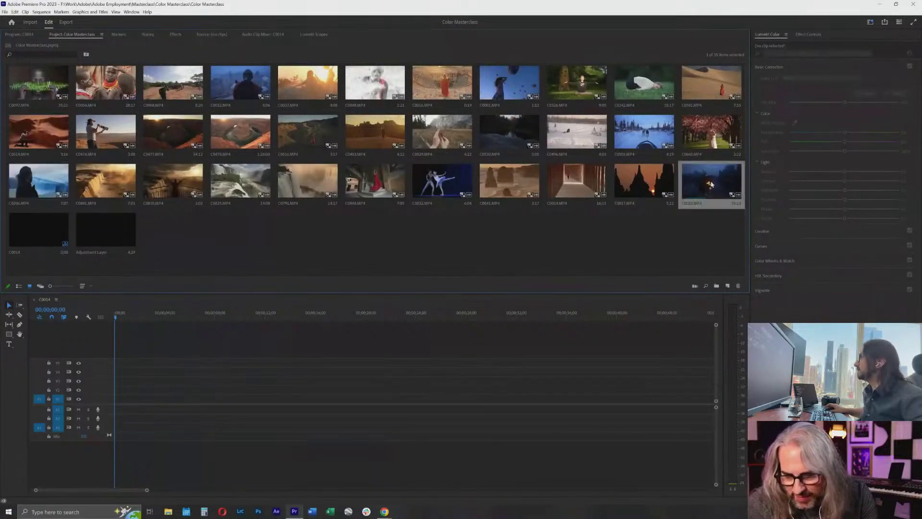
pyautogui.moveTo(711, 182)
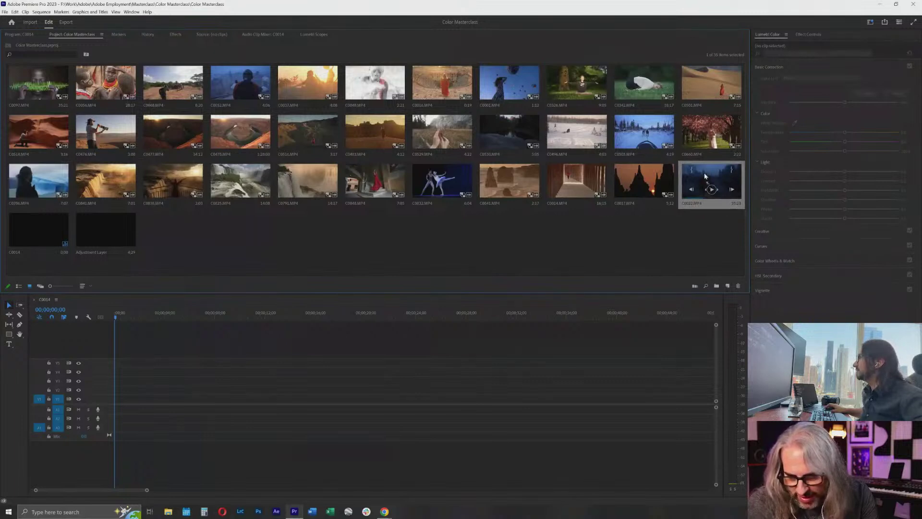
# Place the temple sunset clip C0017.MP4 at the start of the timeline and display it in the Program monitor.
pyautogui.click(648, 173)
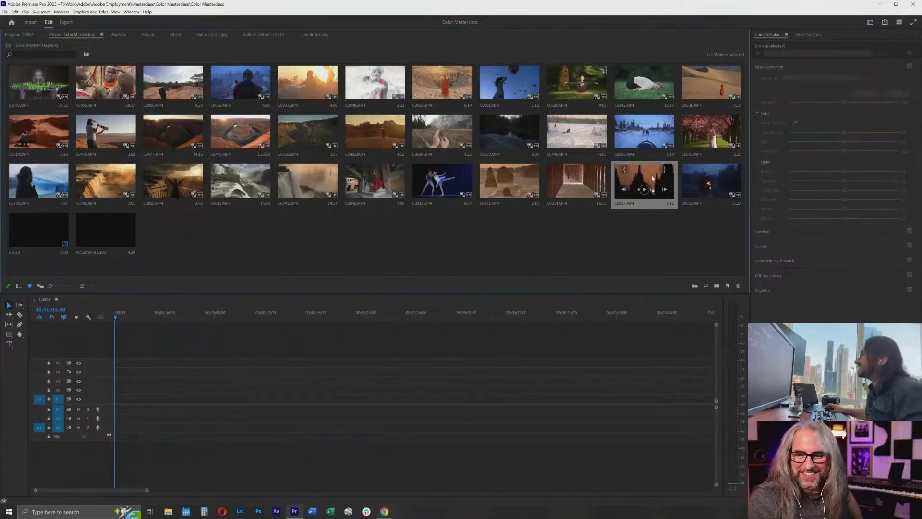
pyautogui.moveTo(651, 174); pyautogui.dragTo(112, 406)
pyautogui.click(604, 244)
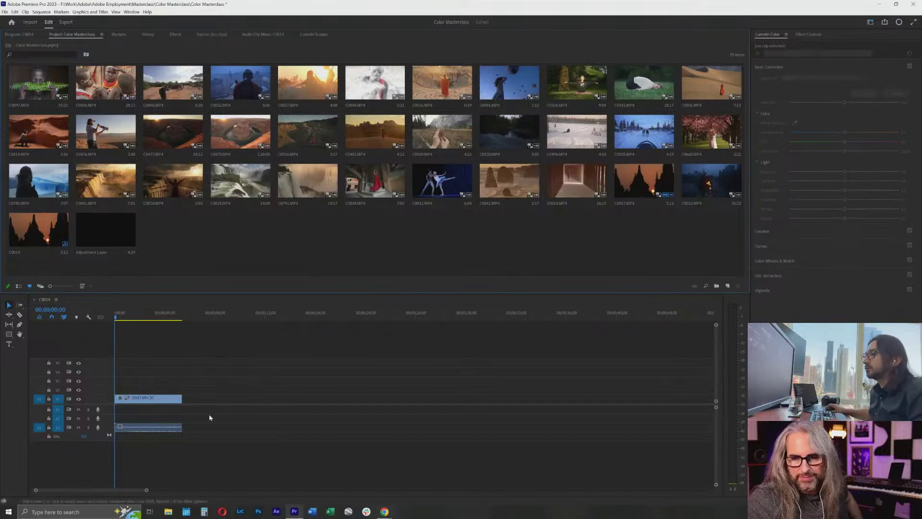
pyautogui.click(123, 313)
pyautogui.hotkey('shift', '2')
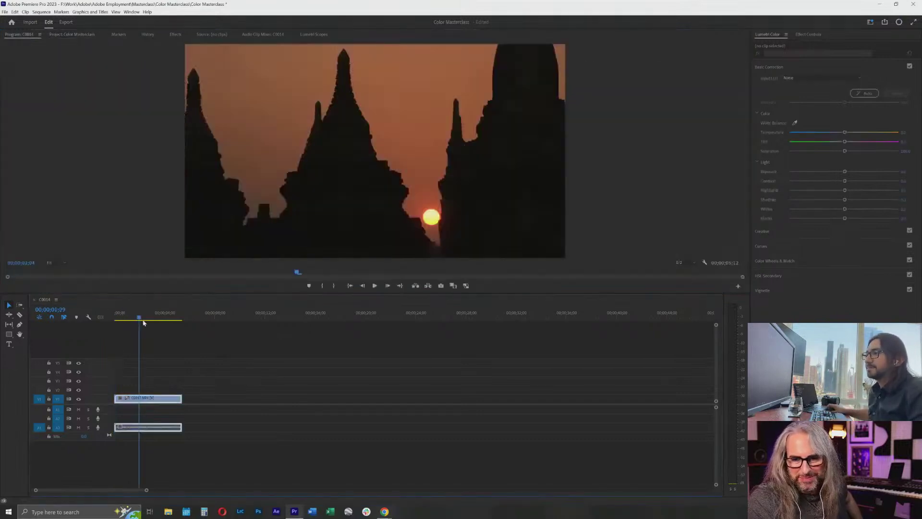
# Create a 3840 × 2160 adjustment layer at 29.97 fps Drop-Frame with square pixels in the project.
pyautogui.click(72, 34)
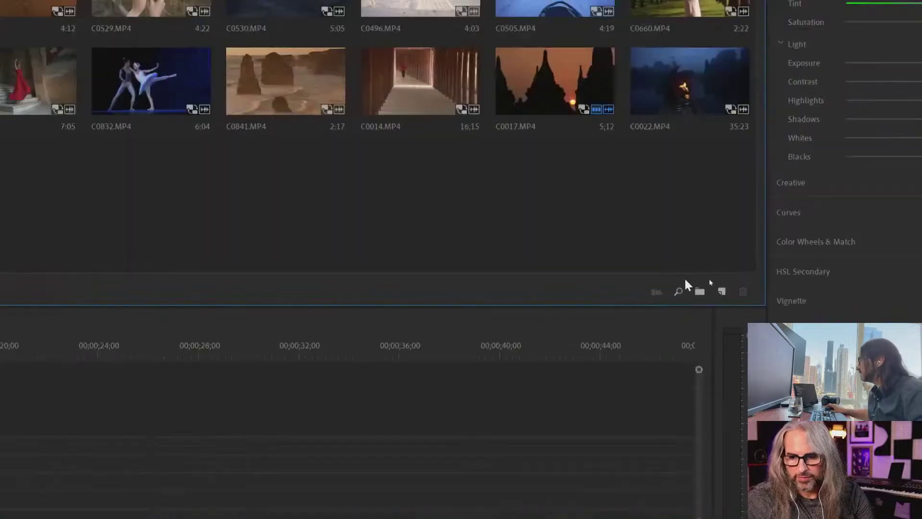
pyautogui.click(722, 294)
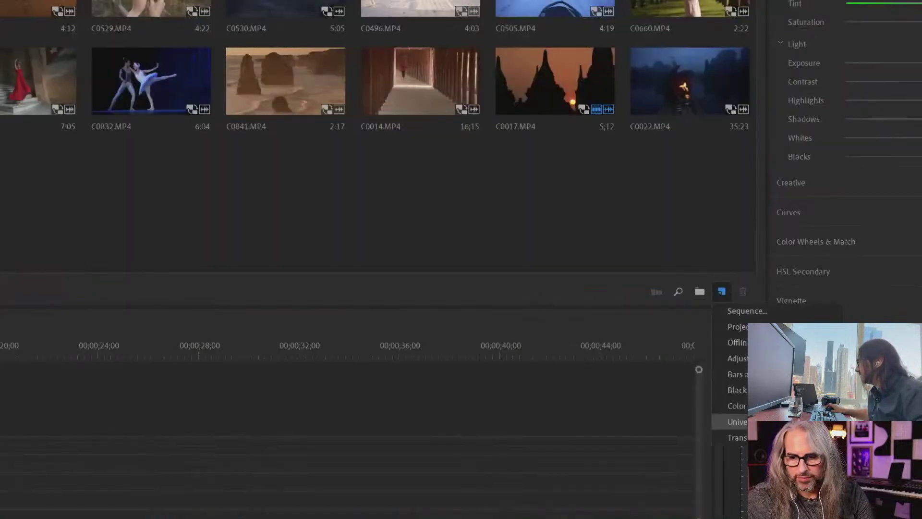
pyautogui.click(739, 358)
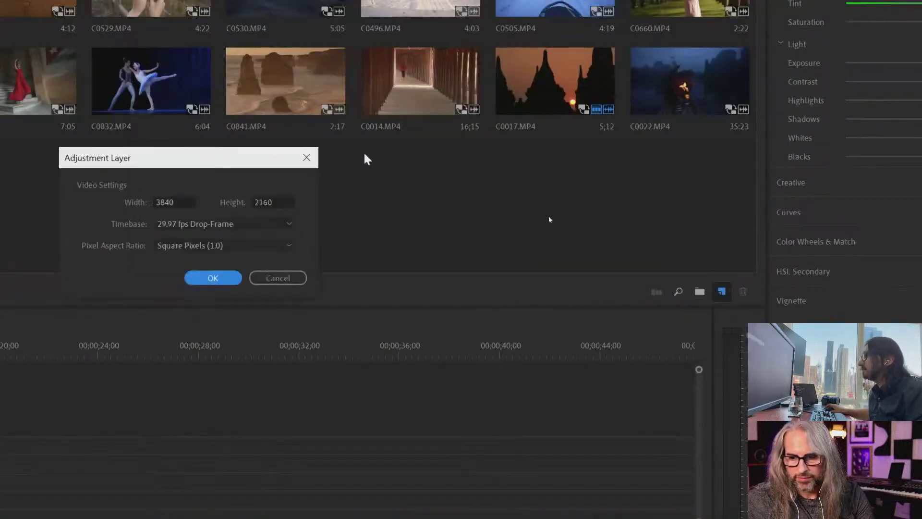
pyautogui.click(210, 279)
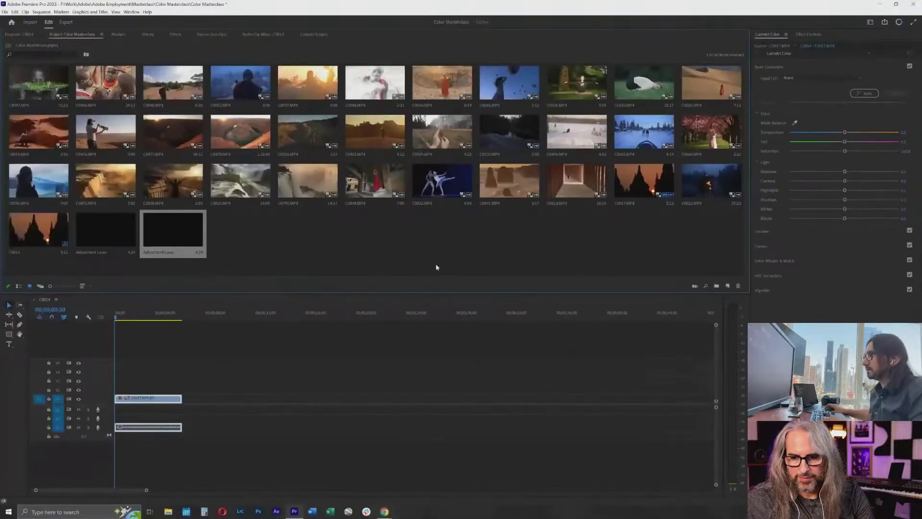
# Place the new adjustment layer above the sunset clip at the timeline's start and select it with the playhead at 00;00;00;26.
pyautogui.moveTo(185, 255); pyautogui.dragTo(120, 388)
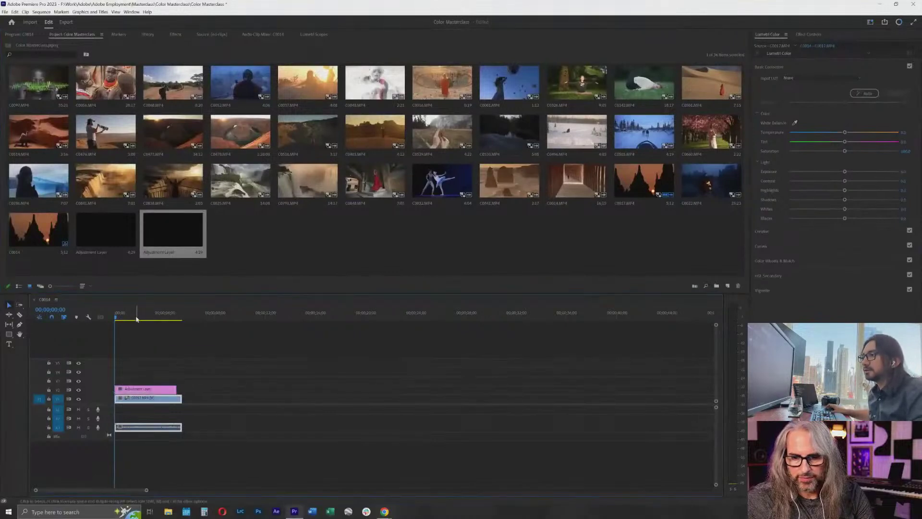
pyautogui.moveTo(136, 319)
pyautogui.mouseDown()
pyautogui.moveTo(118, 318)
pyautogui.moveTo(127, 318)
pyautogui.mouseUp()
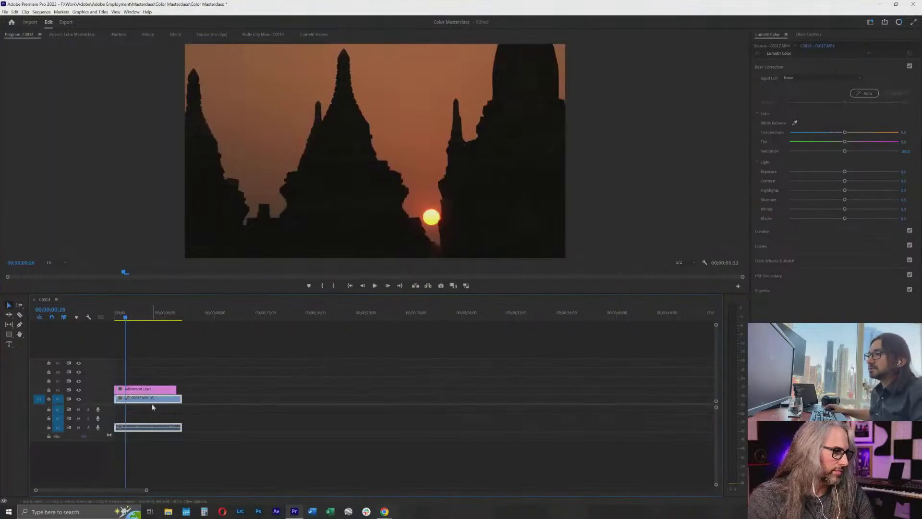
pyautogui.click(146, 389)
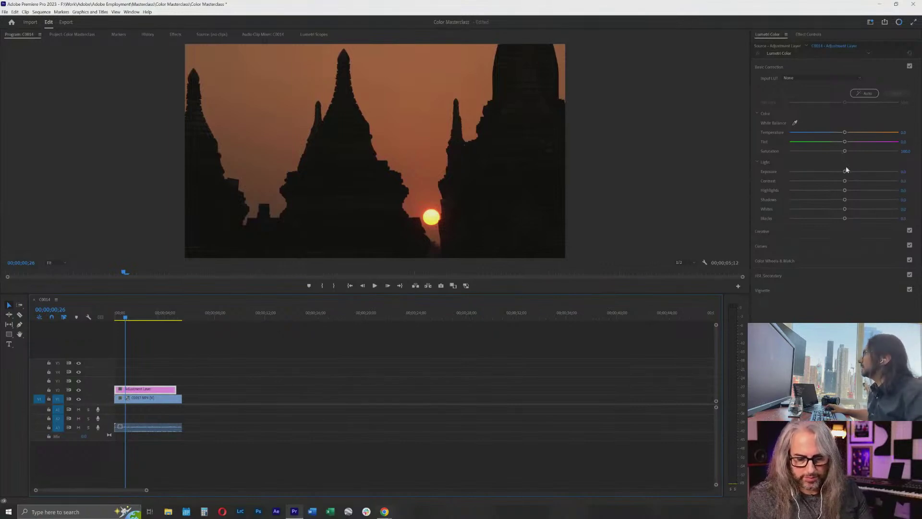
# Try a brighter, cooler grade on the sunset's adjustment layer by raising Exposure and lowering Temperature, and undo those changes.
pyautogui.moveTo(847, 174); pyautogui.dragTo(882, 172)
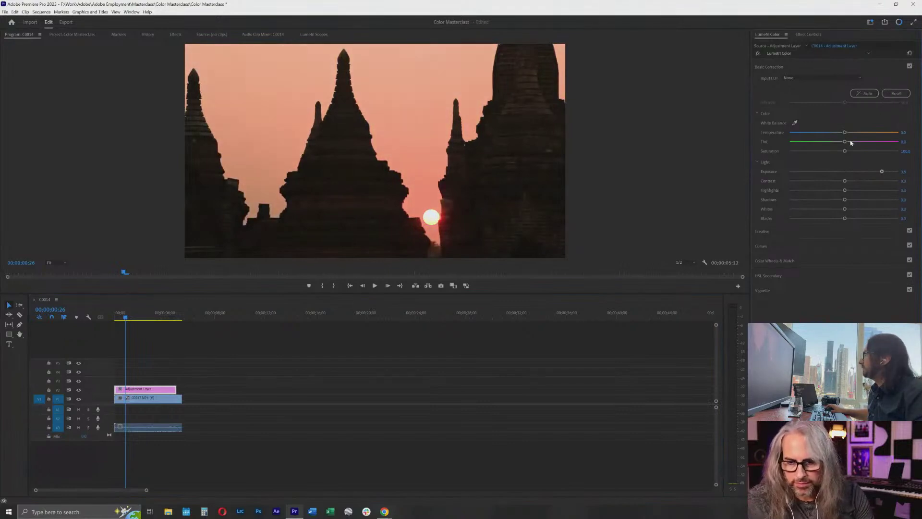
pyautogui.moveTo(839, 133); pyautogui.dragTo(815, 135)
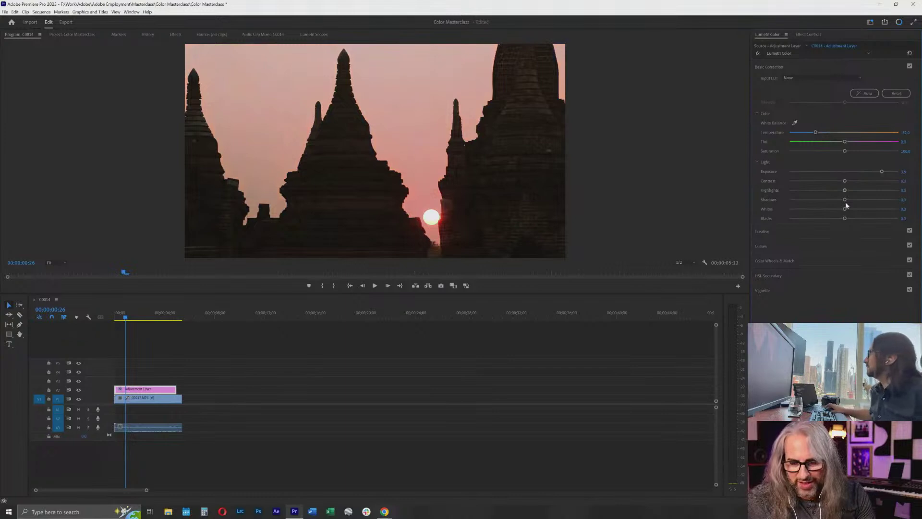
pyautogui.click(823, 133)
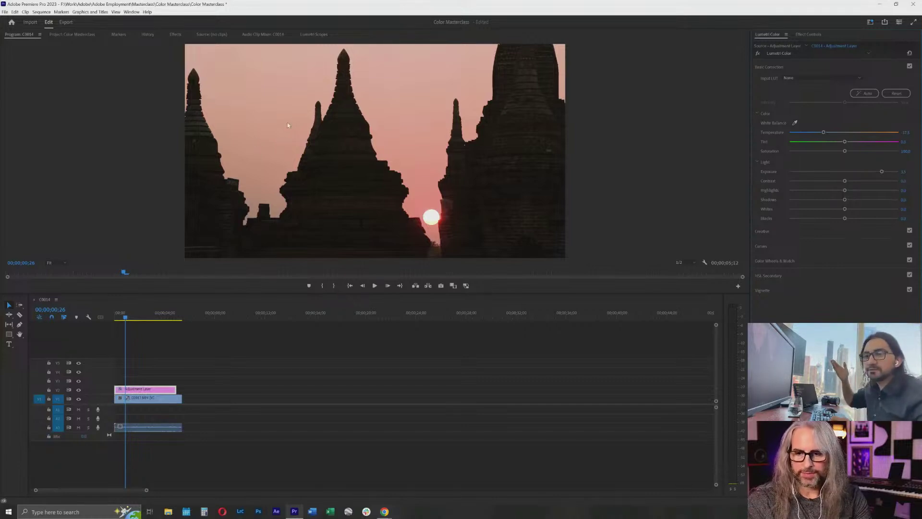
pyautogui.hotkey('ctrl', 'z')
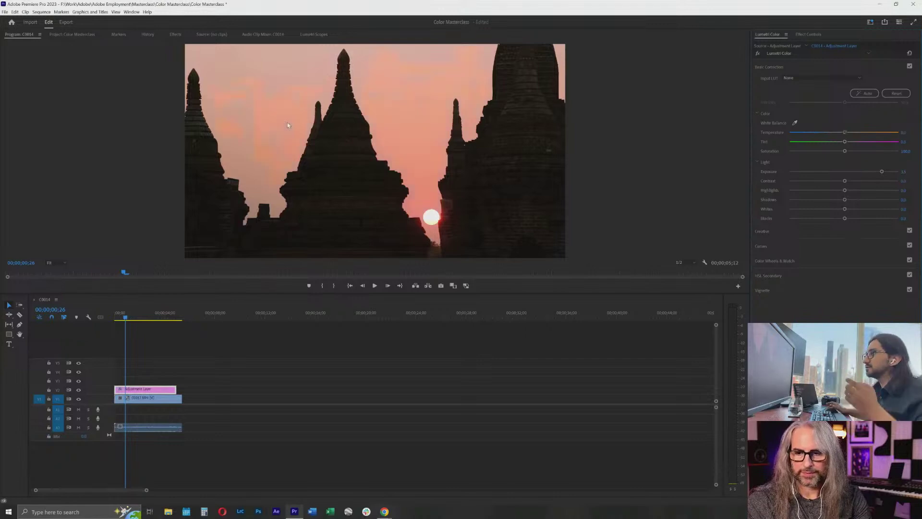
pyautogui.hotkey('ctrl', 'z')
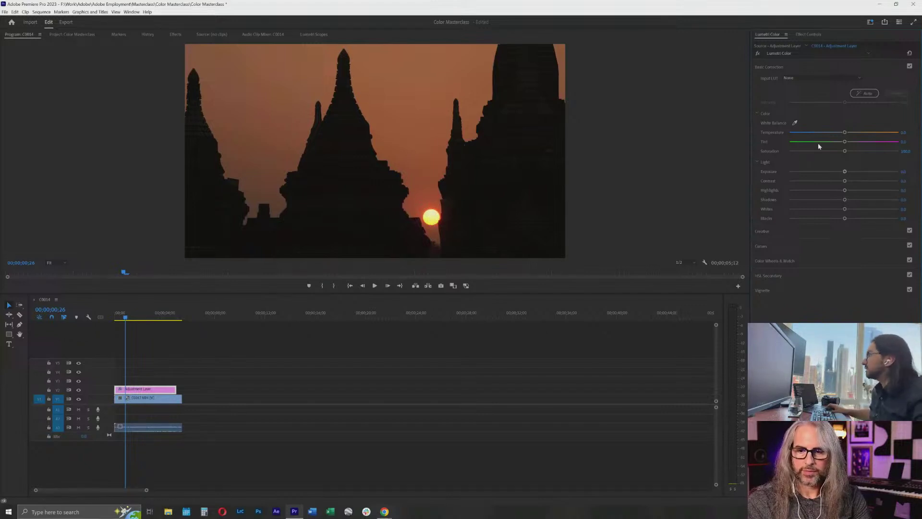
# Grade the sunset's adjustment layer with Exposure about 1.2, clearly lowered Highlights and Temperature about 67.
pyautogui.moveTo(844, 171); pyautogui.dragTo(857, 172)
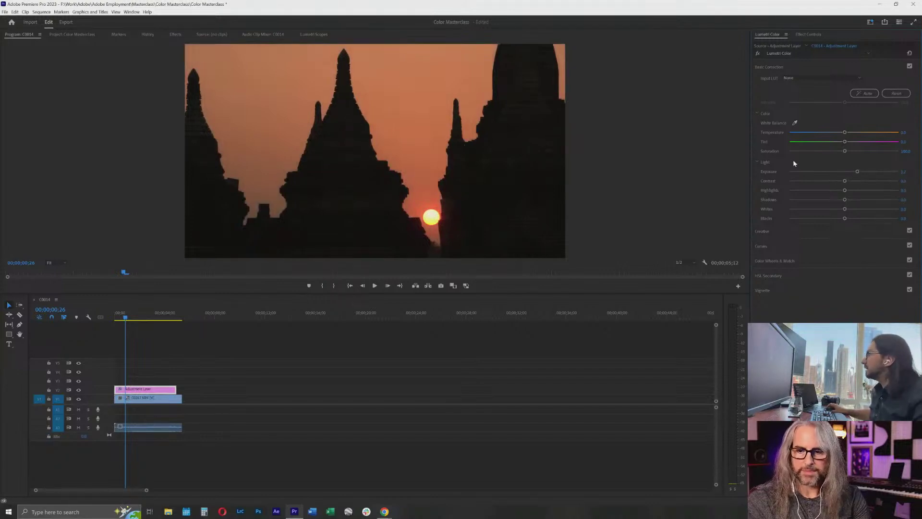
pyautogui.click(814, 191)
pyautogui.moveTo(814, 192); pyautogui.dragTo(813, 191)
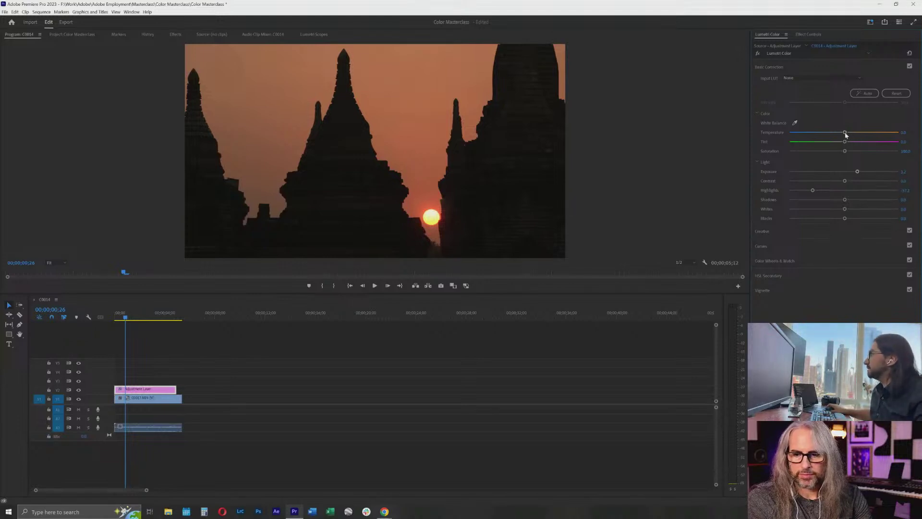
pyautogui.moveTo(845, 134); pyautogui.dragTo(881, 134)
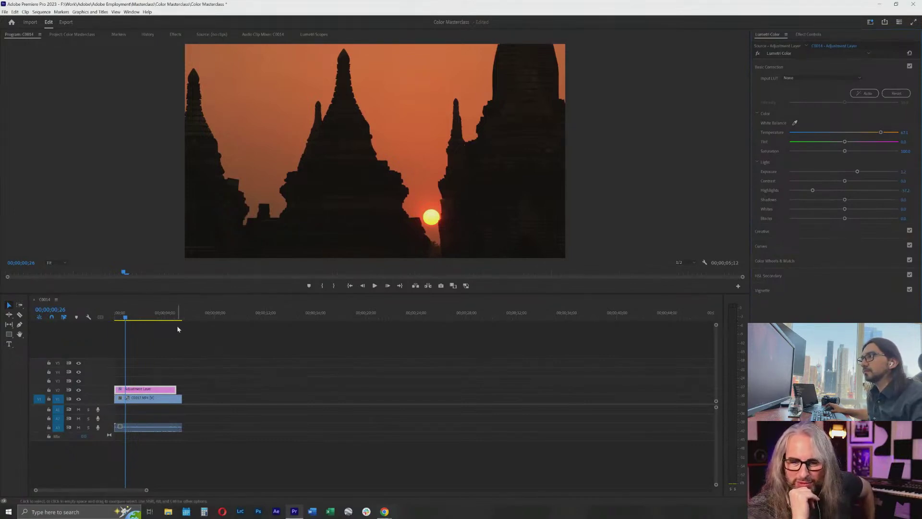
# Place the golden waterfall clip after a gap behind the sunset clip, followed directly by the daylight waterfall clip.
pyautogui.click(73, 35)
pyautogui.click(299, 251)
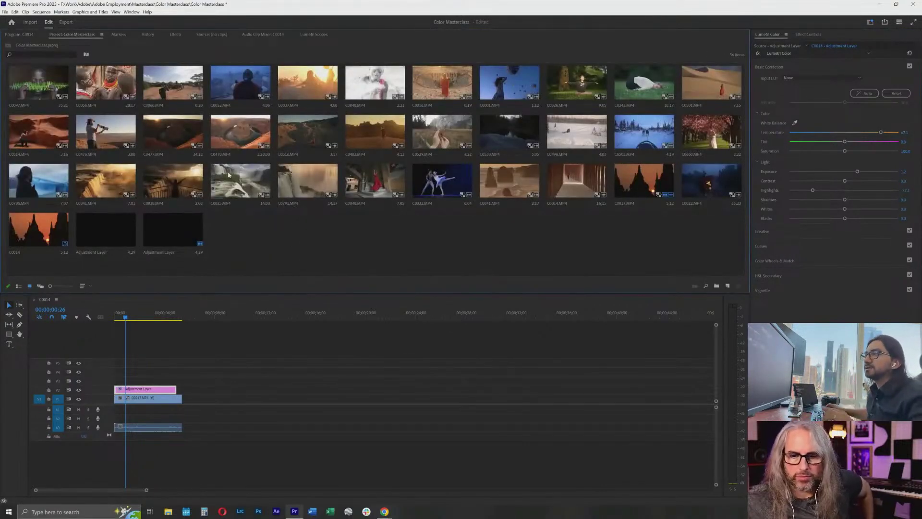
pyautogui.moveTo(107, 180); pyautogui.dragTo(207, 399)
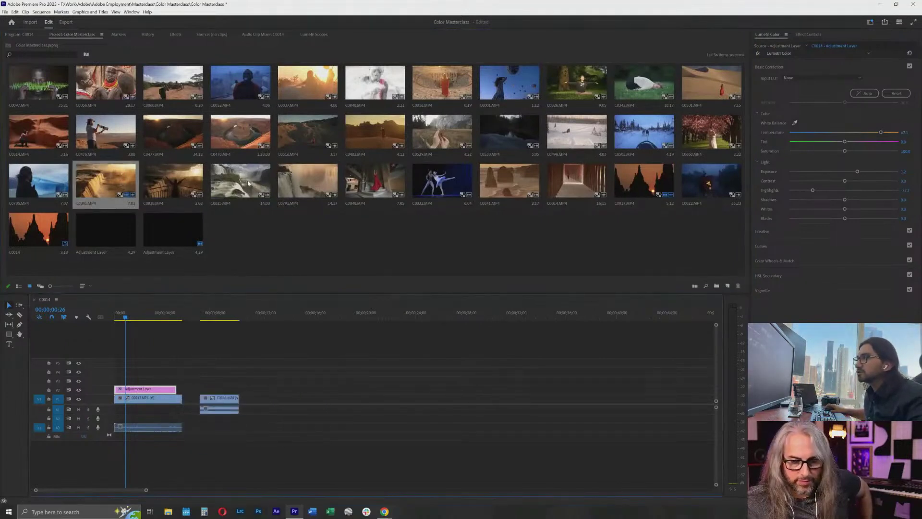
pyautogui.moveTo(231, 190); pyautogui.dragTo(245, 412)
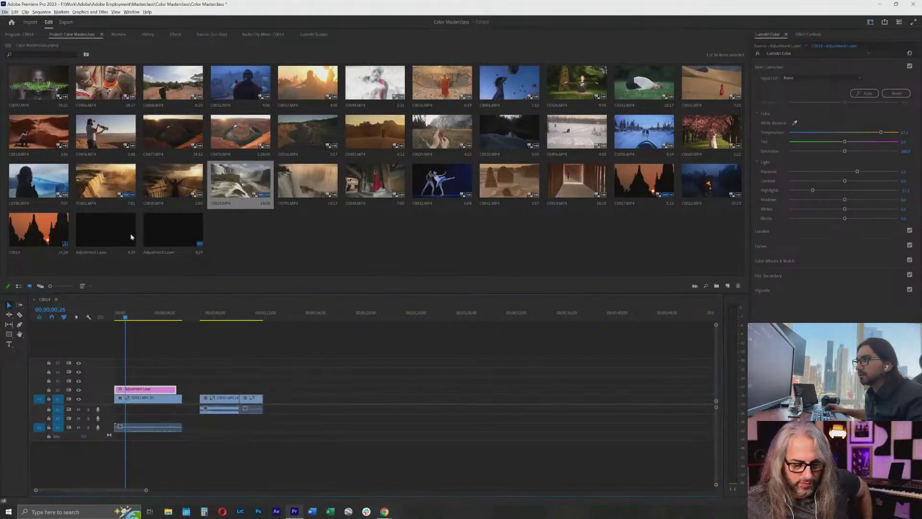
# Delete the adjustment layer above the temple sunset clip.
pyautogui.click(169, 344)
pyautogui.click(167, 390)
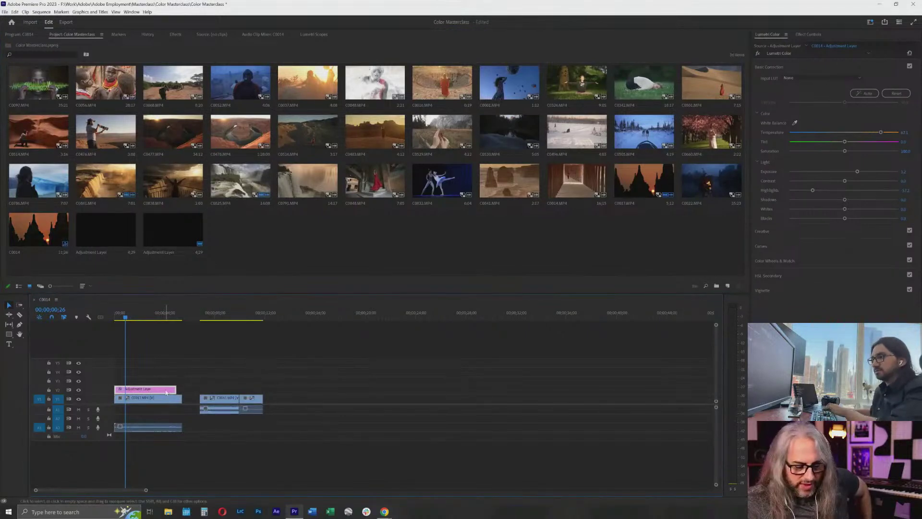
pyautogui.press('Delete')
# Place an adjustment layer above both waterfall clips, split it at their cut and show the golden waterfall.
pyautogui.moveTo(109, 230); pyautogui.dragTo(201, 390)
pyautogui.press('c')
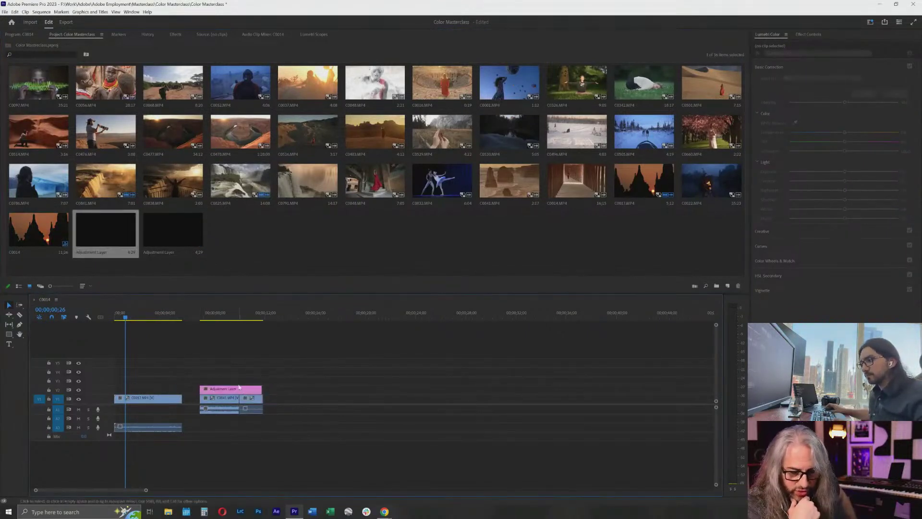
pyautogui.click(239, 389)
pyautogui.press('v')
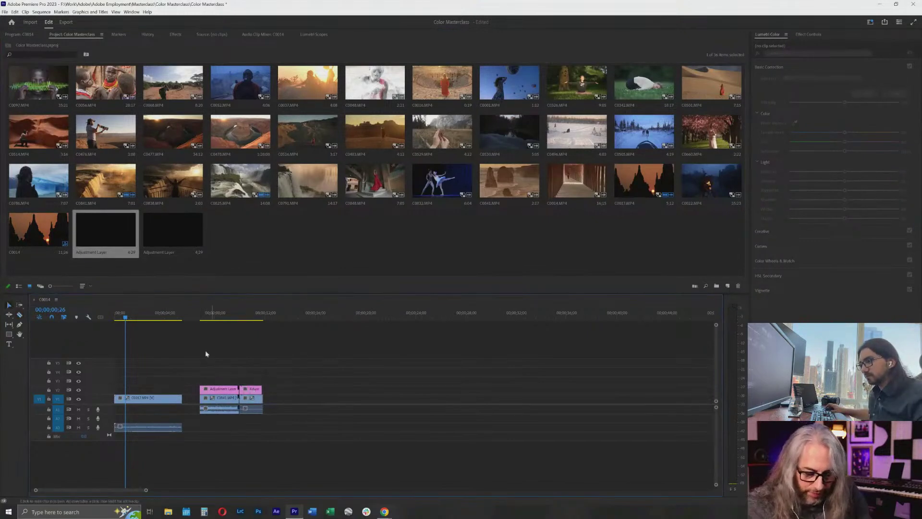
pyautogui.click(216, 319)
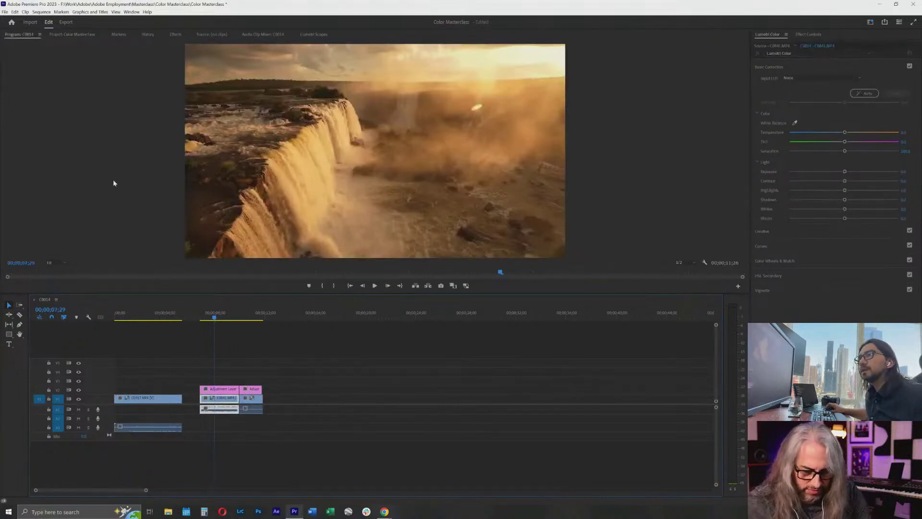
# Preview the desert dune clip with the woman in the red dress in the Source monitor, scrubbing further through it.
pyautogui.click(73, 35)
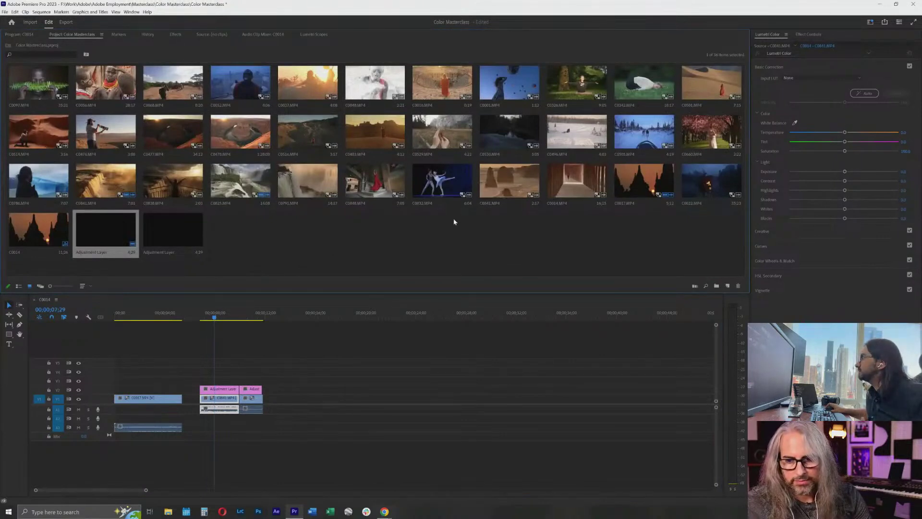
pyautogui.click(716, 95)
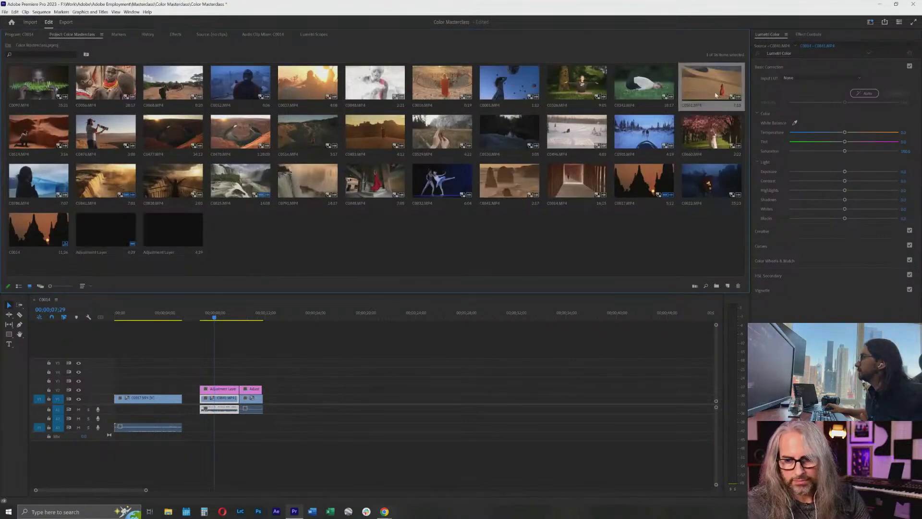
pyautogui.doubleClick(707, 78)
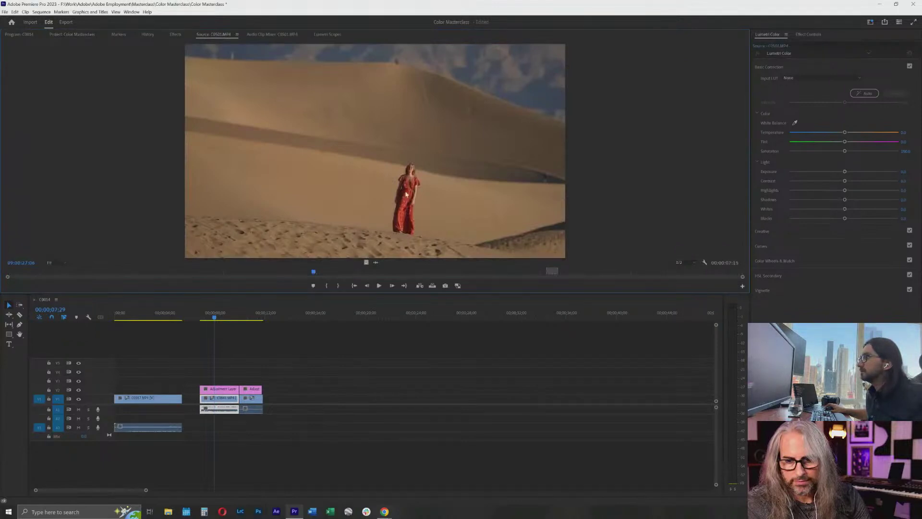
pyautogui.moveTo(354, 275); pyautogui.dragTo(552, 272)
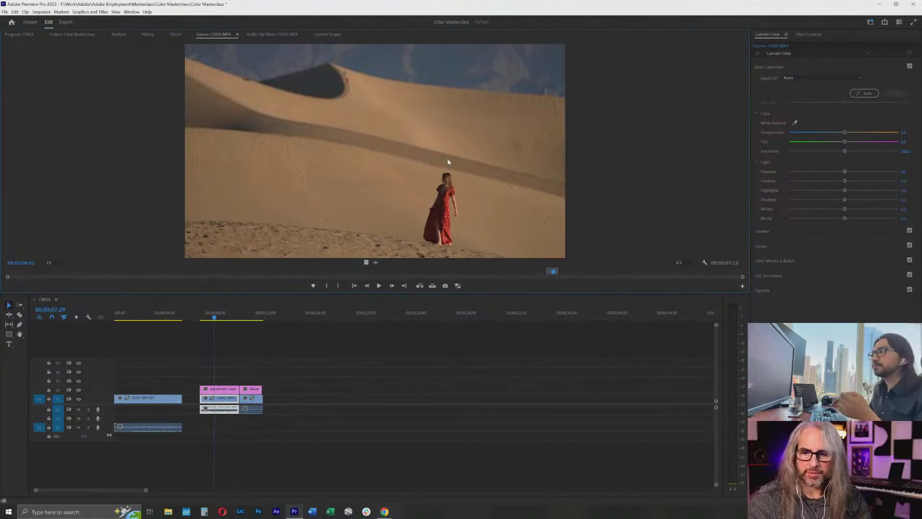
# Grade the adjustment layer over the golden waterfall with Temperature about 40, Contrast about 35, Highlights about -78 and Shadows about 29.
pyautogui.click(217, 315)
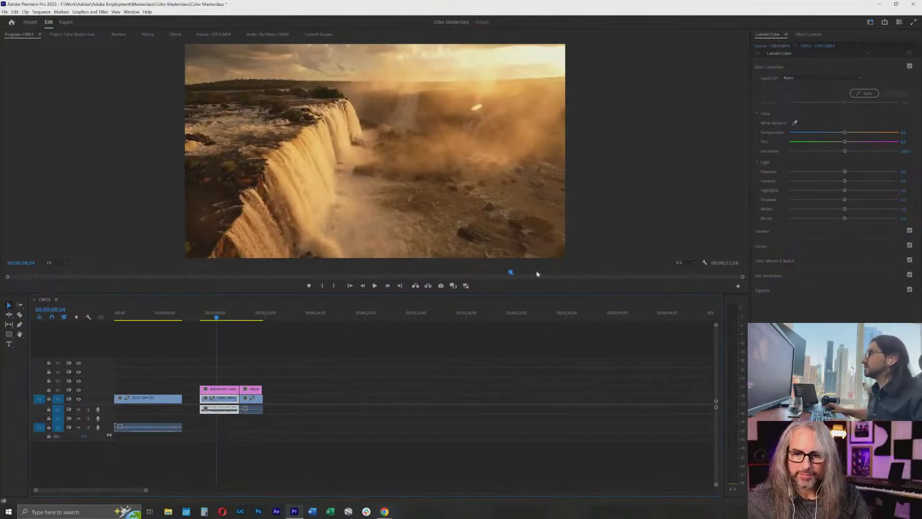
pyautogui.click(231, 393)
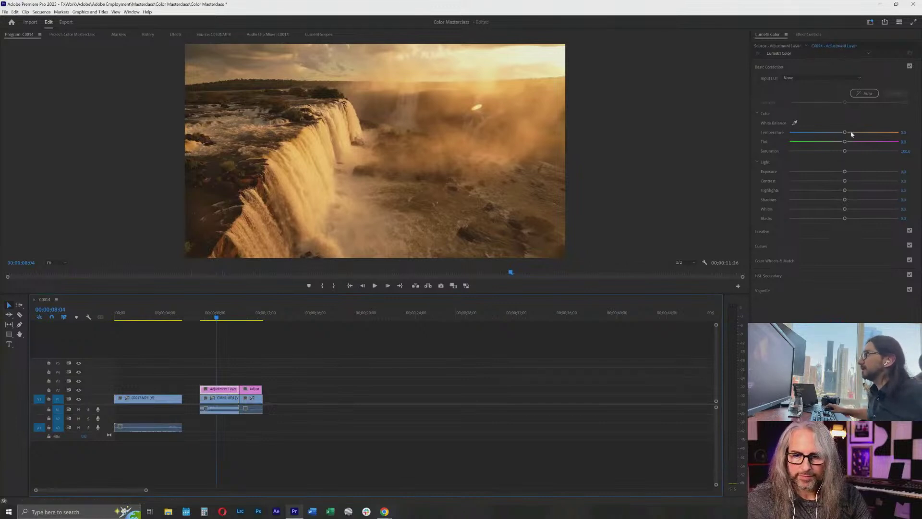
pyautogui.moveTo(851, 134); pyautogui.dragTo(860, 134)
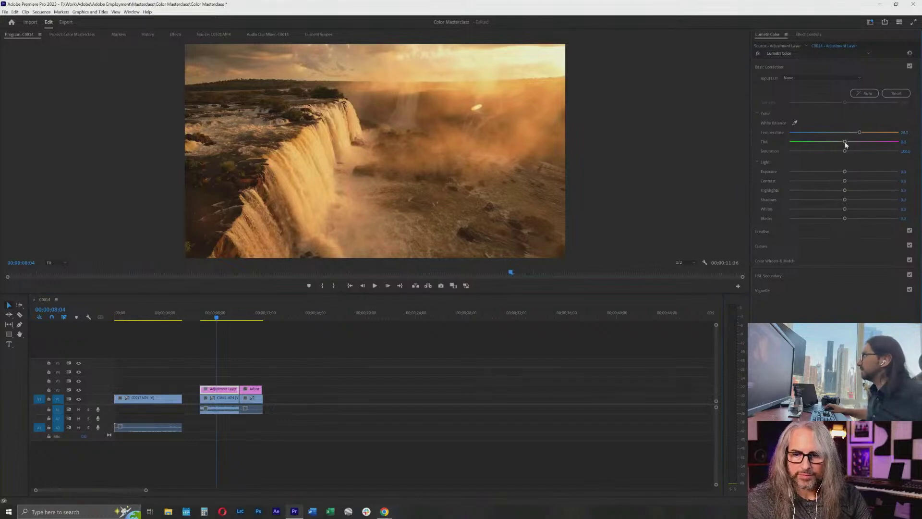
pyautogui.moveTo(845, 144); pyautogui.dragTo(836, 142)
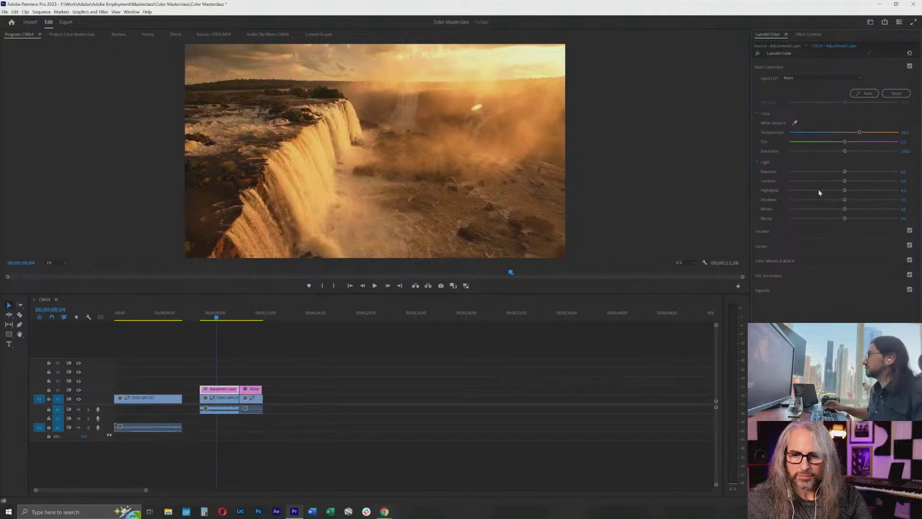
pyautogui.press('super')
pyautogui.click(807, 95)
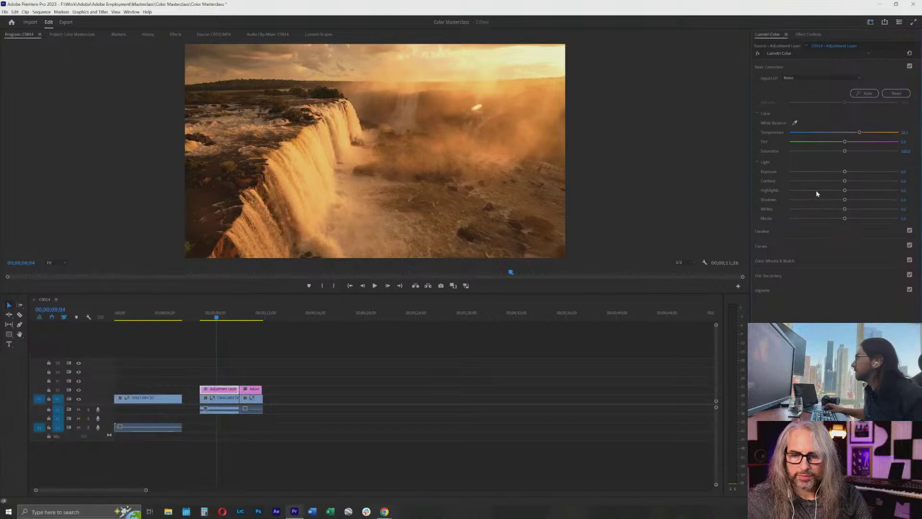
pyautogui.moveTo(815, 191); pyautogui.dragTo(862, 182)
pyautogui.moveTo(859, 131); pyautogui.dragTo(865, 132)
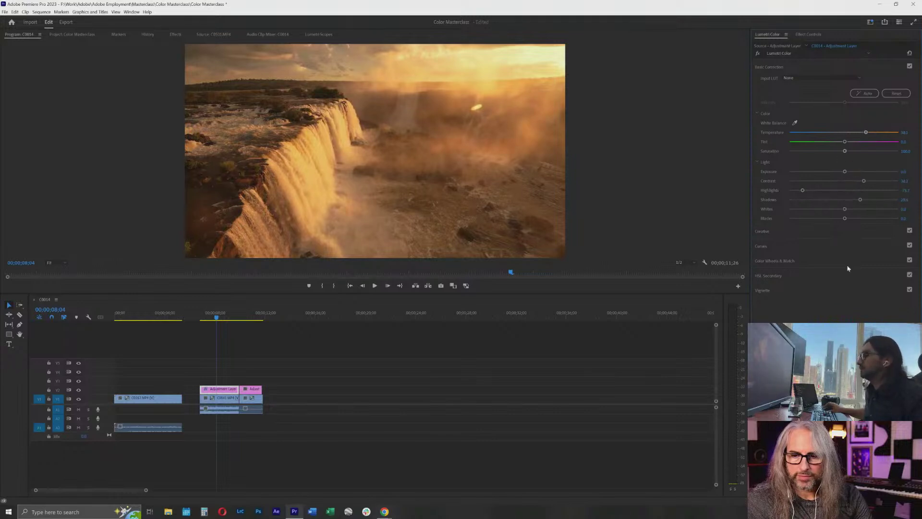
# Compare the golden waterfall before and after grading by switching the Lumetri Color effect off and on repeatedly.
pyautogui.click(758, 54)
pyautogui.click(758, 54)
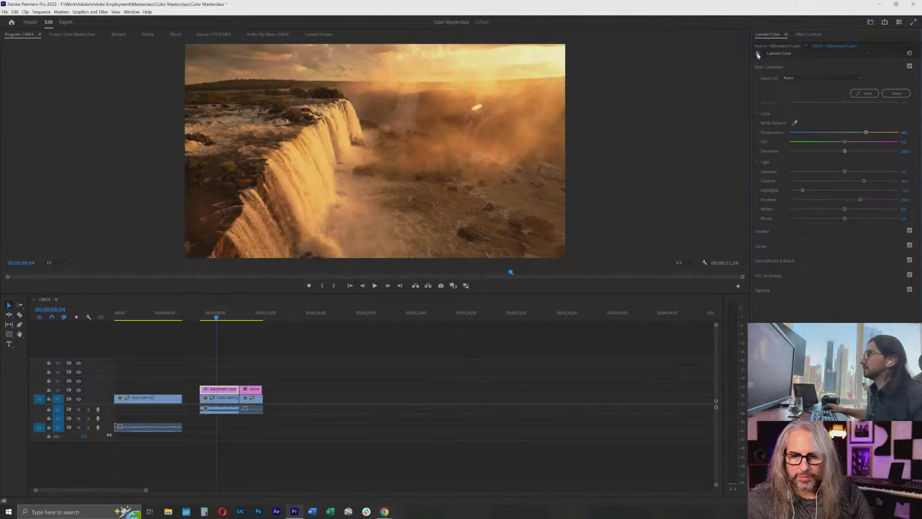
pyautogui.click(758, 54)
pyautogui.click(758, 54)
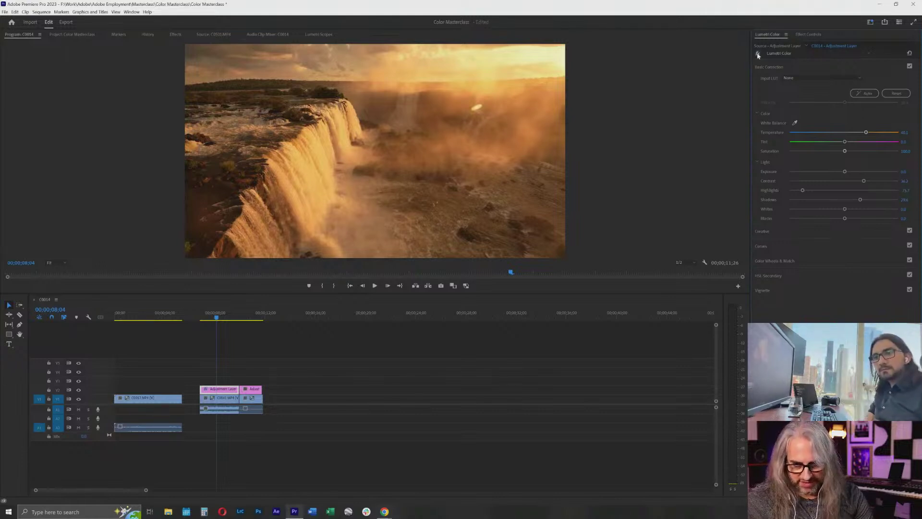
pyautogui.click(758, 54)
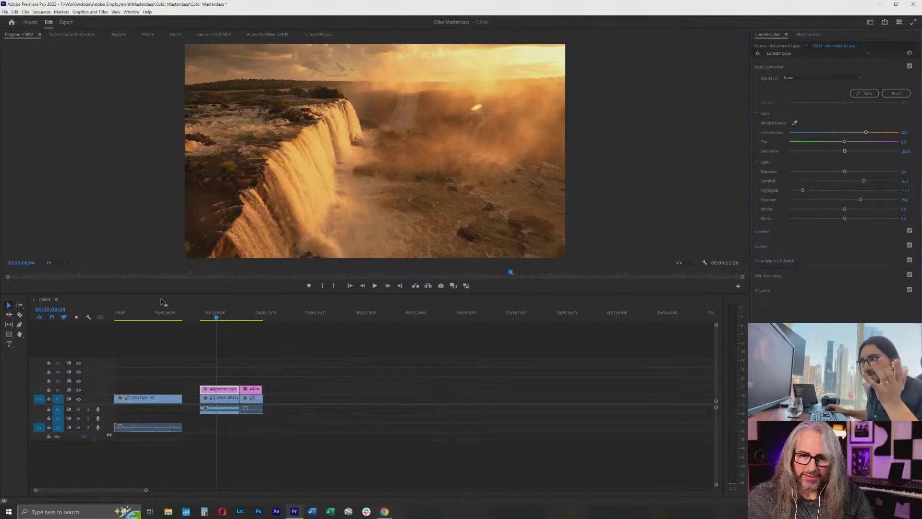
# Play the sequence from the golden waterfall across the cut into the daylight waterfall to compare both clips.
pyautogui.click(254, 319)
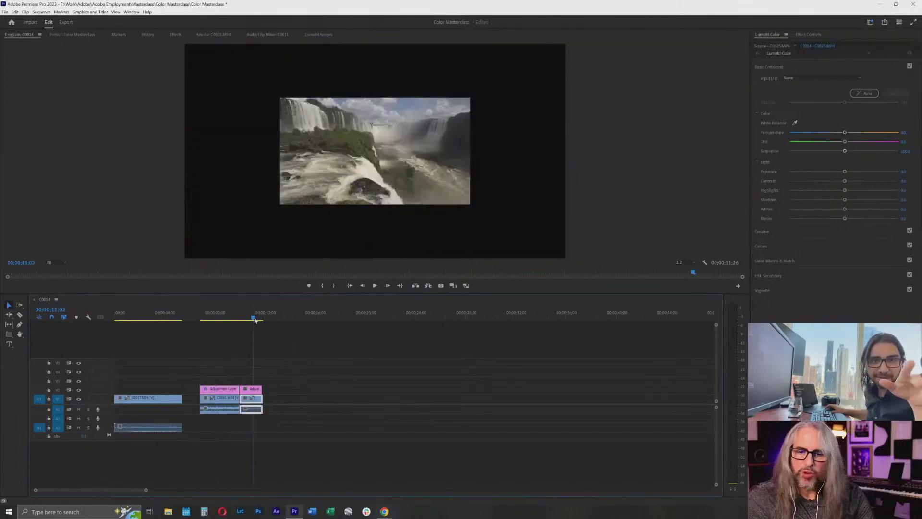
pyautogui.click(204, 318)
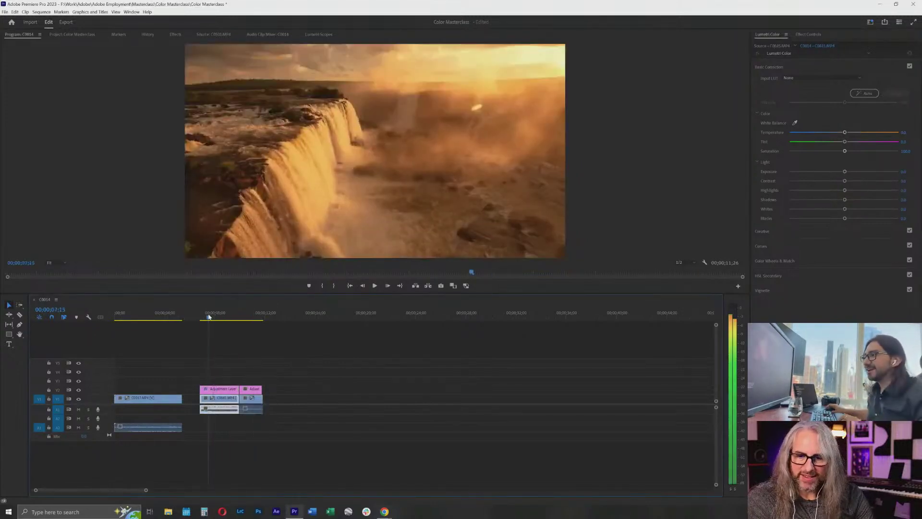
pyautogui.press('space')
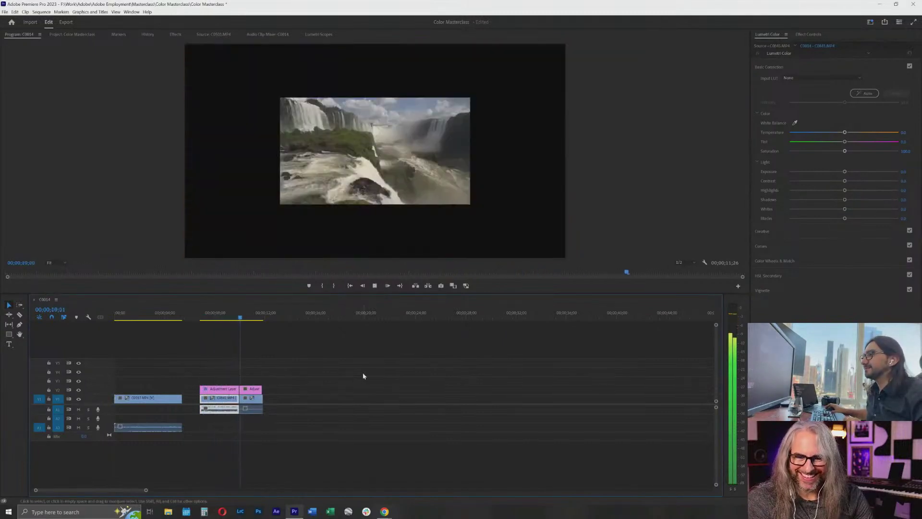
pyautogui.press('space')
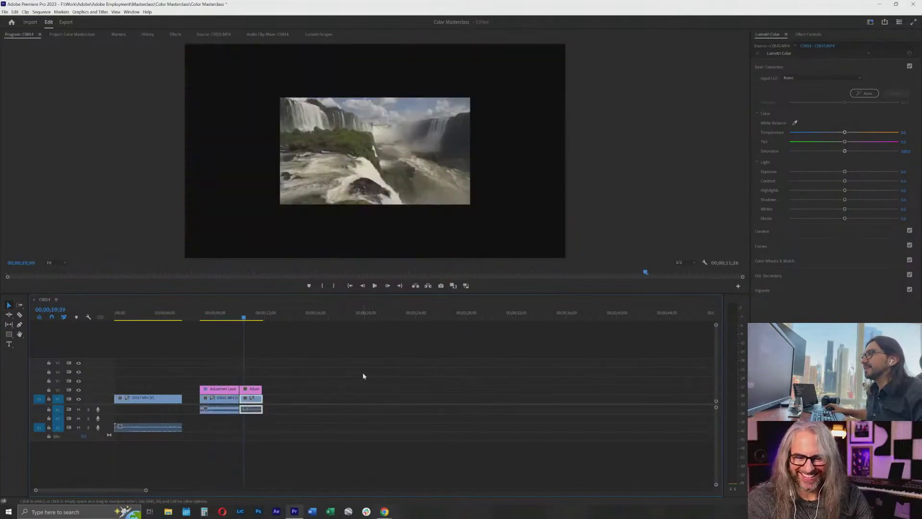
# Scale the daylight waterfall clip to the frame size and park the playhead at 00;00;10;19 on it.
pyautogui.rightClick(257, 399)
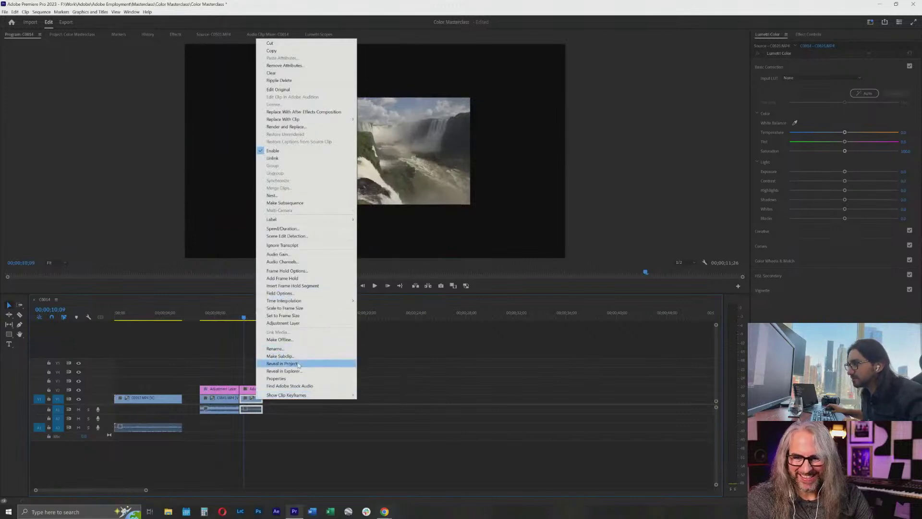
pyautogui.click(301, 309)
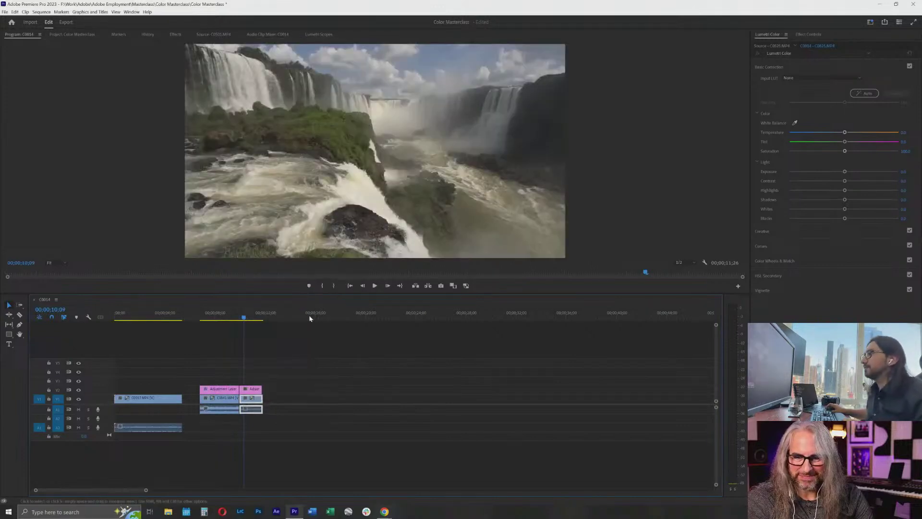
pyautogui.click(248, 312)
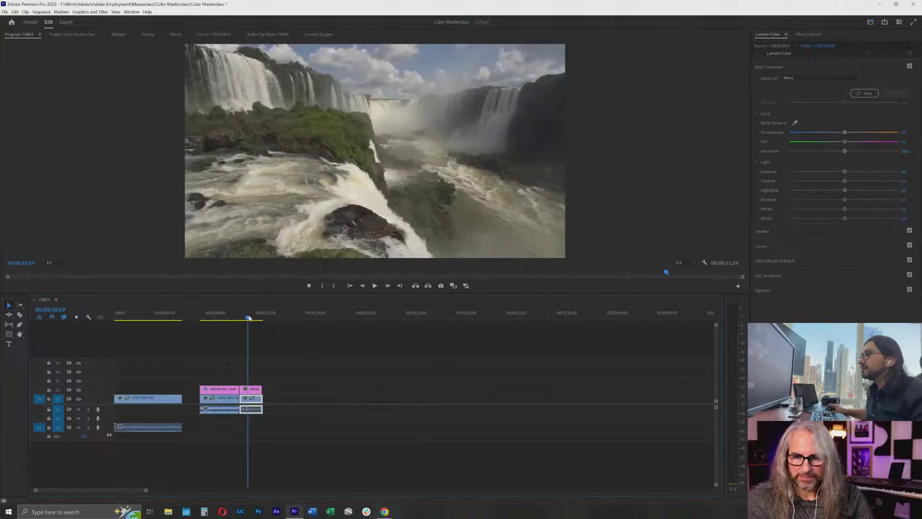
# Warm the adjustment layer over the daylight waterfall by raising its Temperature to about 85.
pyautogui.click(257, 390)
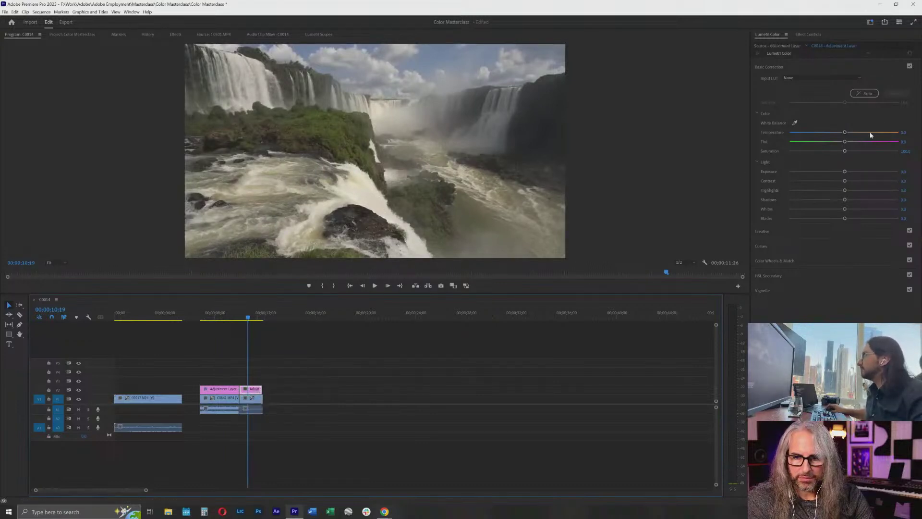
pyautogui.moveTo(876, 135); pyautogui.dragTo(889, 134)
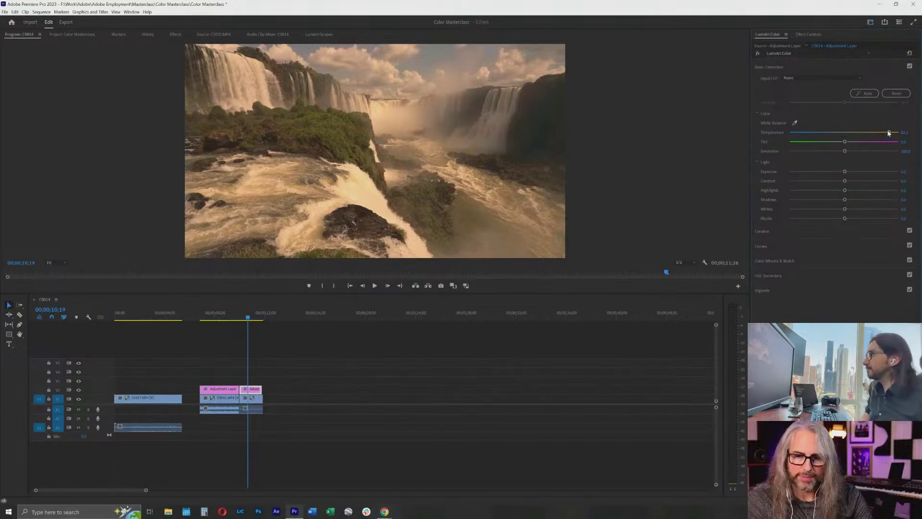
# Scrub back and forth between the golden waterfall and the warmed daylight waterfall to compare their color match.
pyautogui.click(230, 318)
pyautogui.moveTo(230, 318)
pyautogui.mouseDown()
pyautogui.moveTo(256, 317)
pyautogui.moveTo(231, 316)
pyautogui.mouseUp()
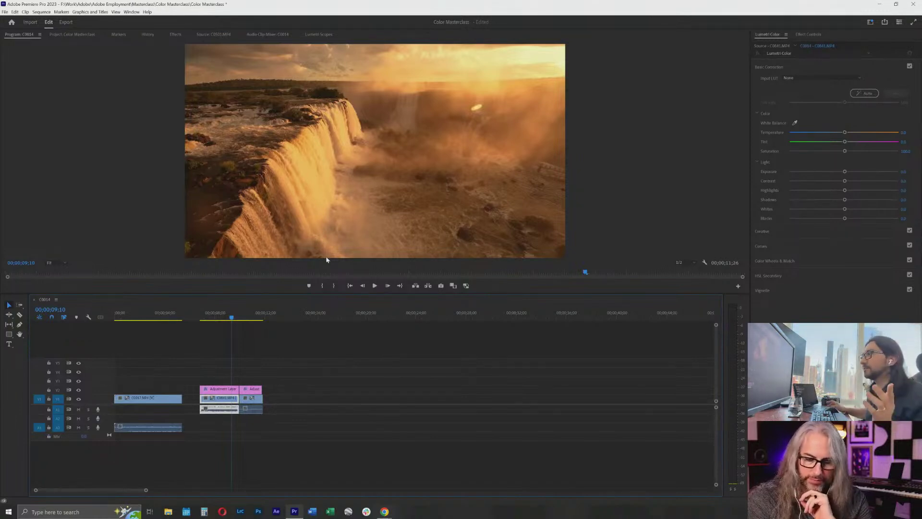
pyautogui.click(250, 318)
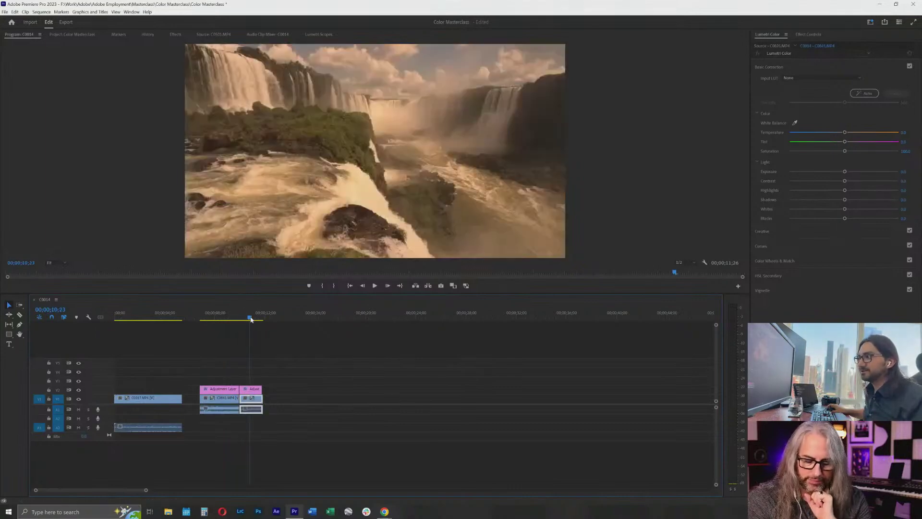
pyautogui.moveTo(250, 318)
pyautogui.mouseDown()
pyautogui.moveTo(226, 318)
pyautogui.moveTo(251, 320)
pyautogui.mouseUp()
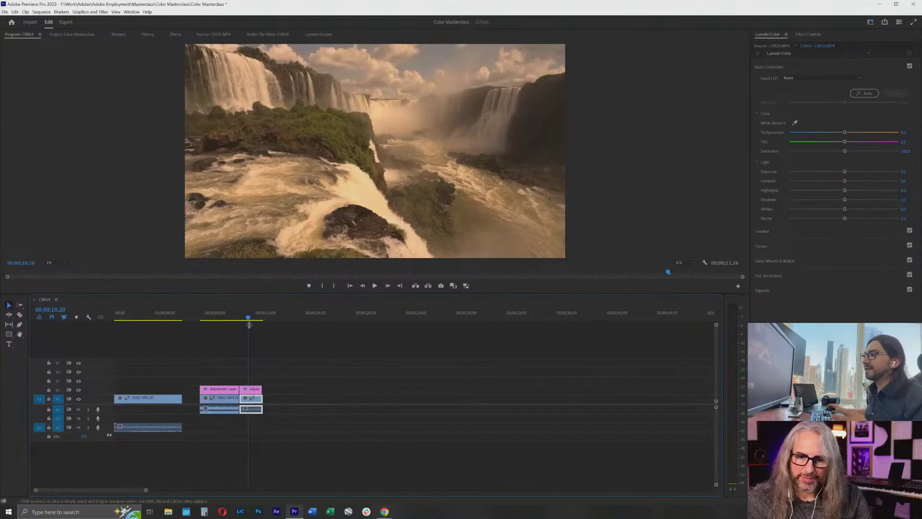
pyautogui.moveTo(247, 319); pyautogui.dragTo(229, 318)
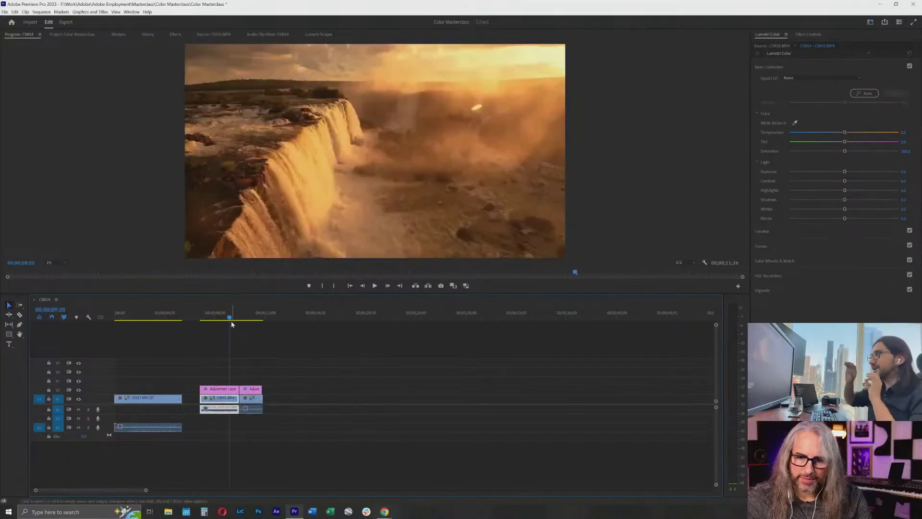
pyautogui.moveTo(246, 319)
pyautogui.mouseDown()
pyautogui.moveTo(255, 319)
pyautogui.moveTo(233, 319)
pyautogui.moveTo(245, 319)
pyautogui.mouseUp()
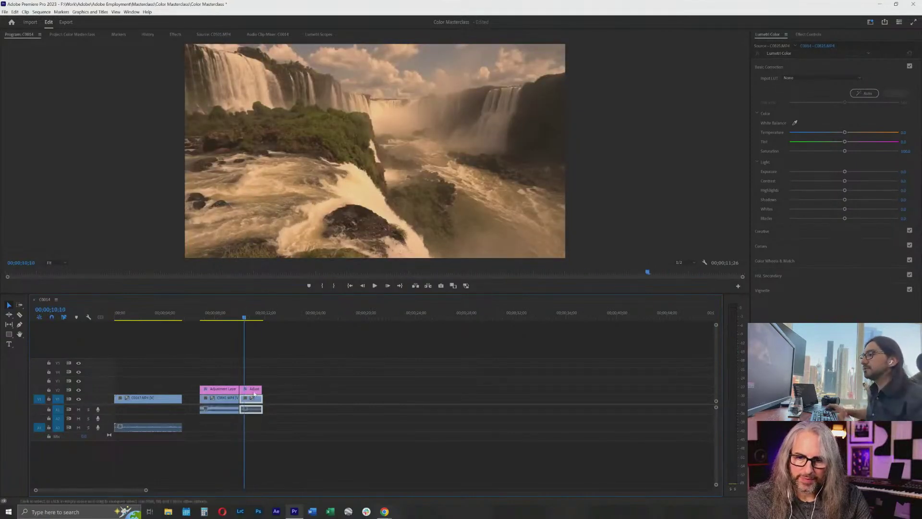
pyautogui.click(458, 223)
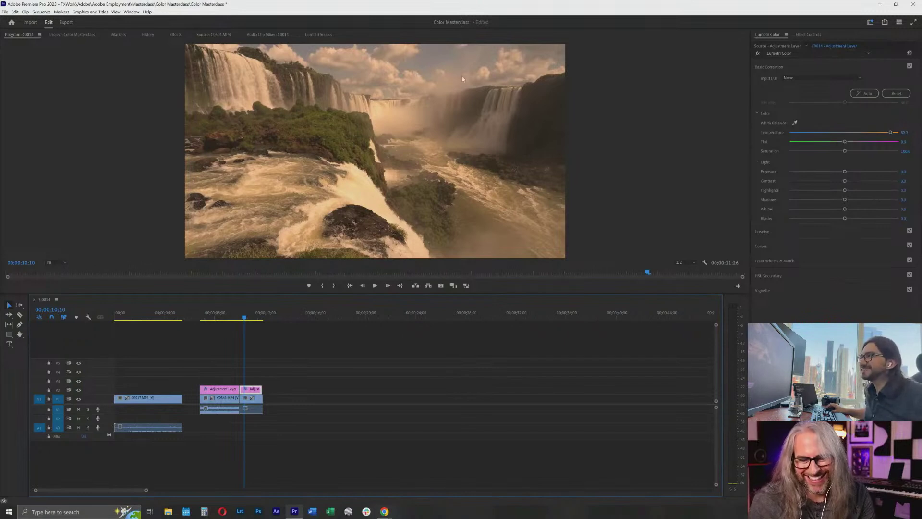
pyautogui.click(243, 317)
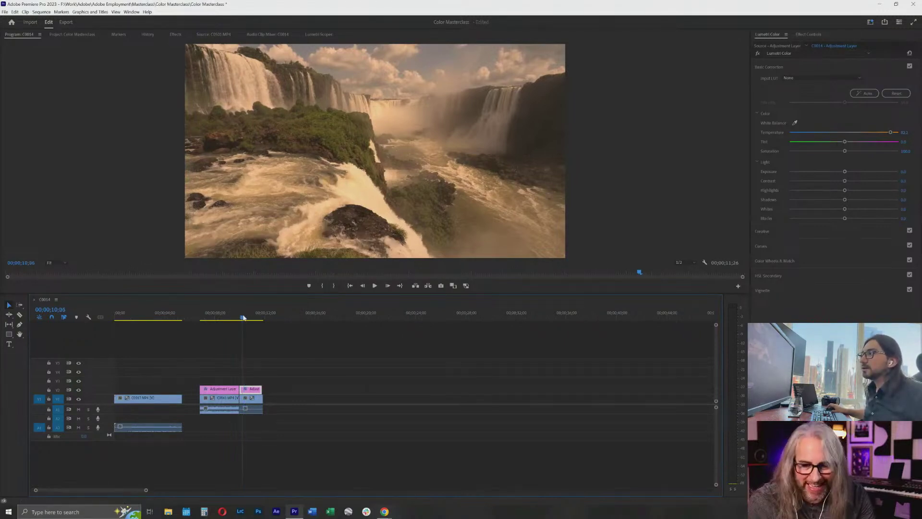
pyautogui.moveTo(243, 318); pyautogui.dragTo(222, 319)
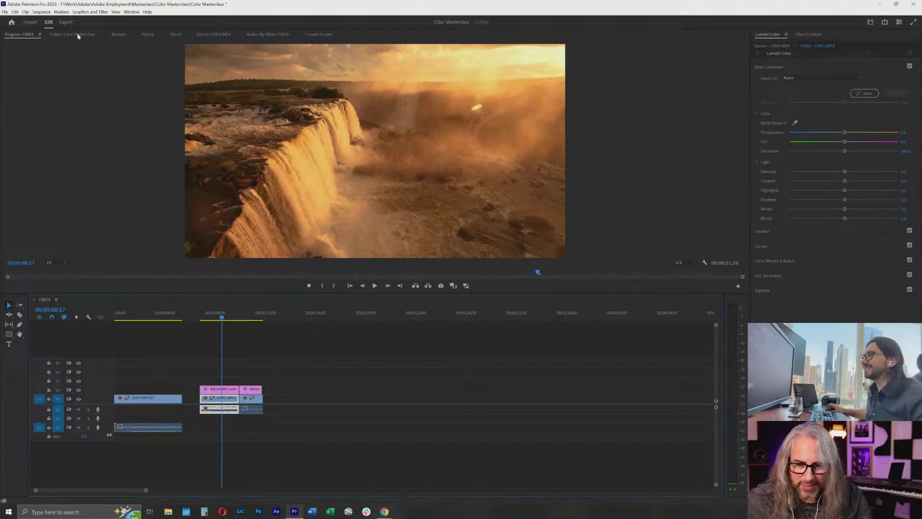
# Delete all clips and adjustment layers from the sequence and go back to the project's media bin.
pyautogui.click(77, 34)
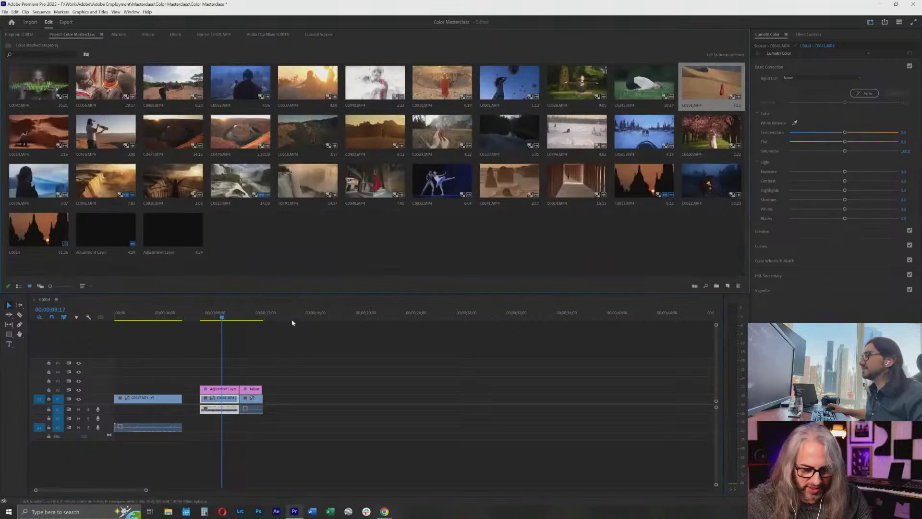
pyautogui.click(293, 361)
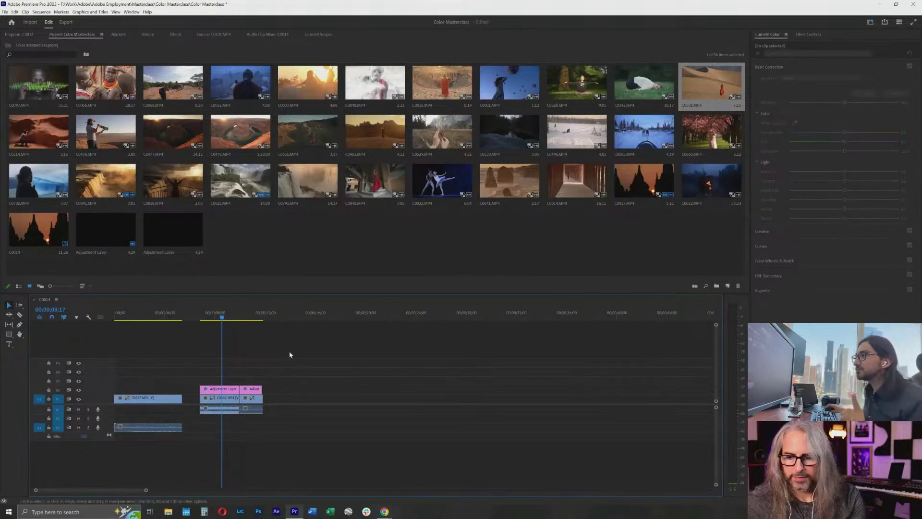
pyautogui.moveTo(287, 369); pyautogui.dragTo(134, 441)
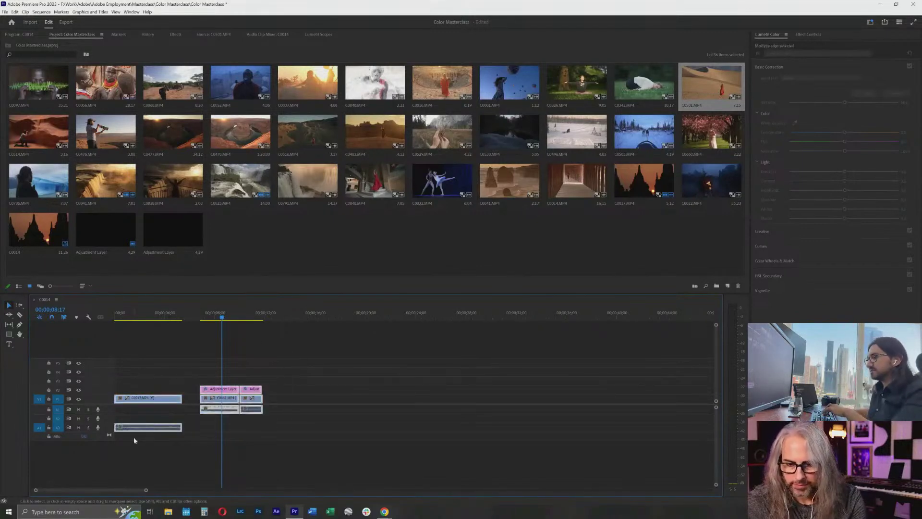
pyautogui.press('Delete')
pyautogui.moveTo(216, 315); pyautogui.dragTo(152, 313)
pyautogui.click(85, 35)
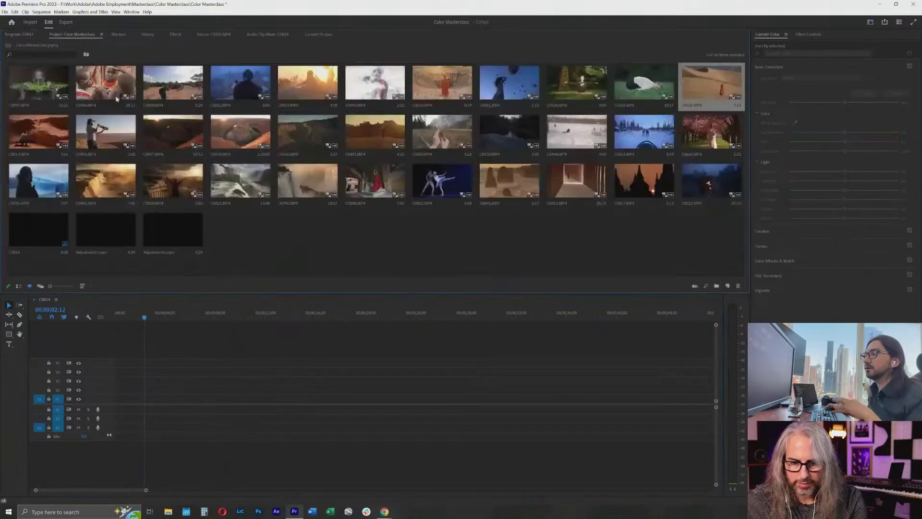
pyautogui.click(368, 253)
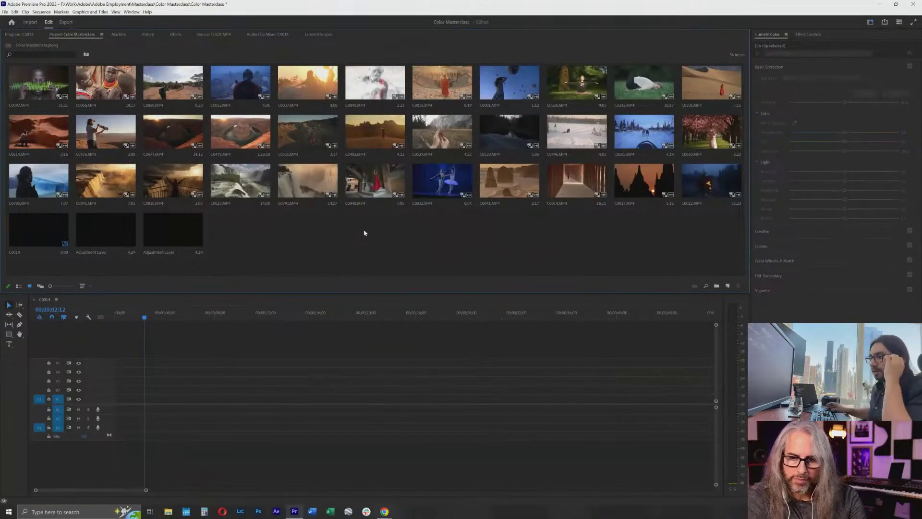
# Switch to the Adobe Color wheel in Chrome and apply the Analogous harmony rule.
pyautogui.click(384, 511)
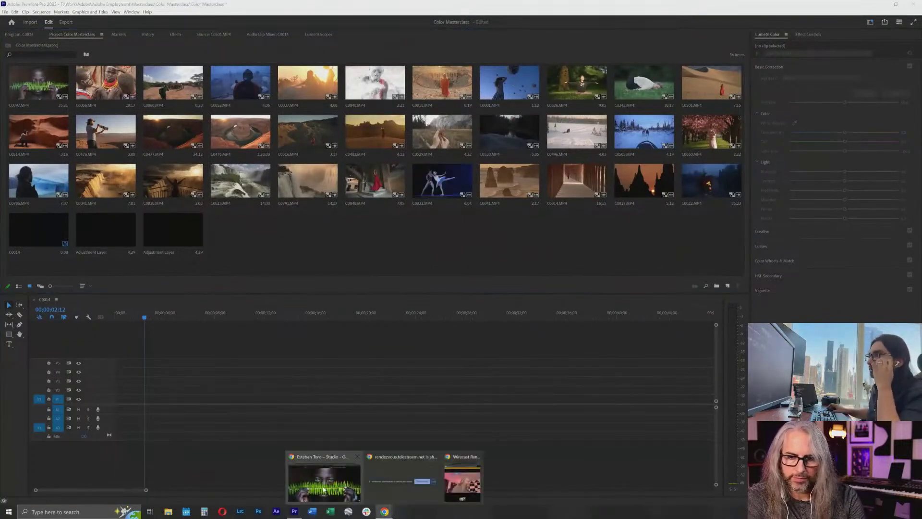
pyautogui.click(324, 490)
pyautogui.hotkey('ctrl', 'Tab')
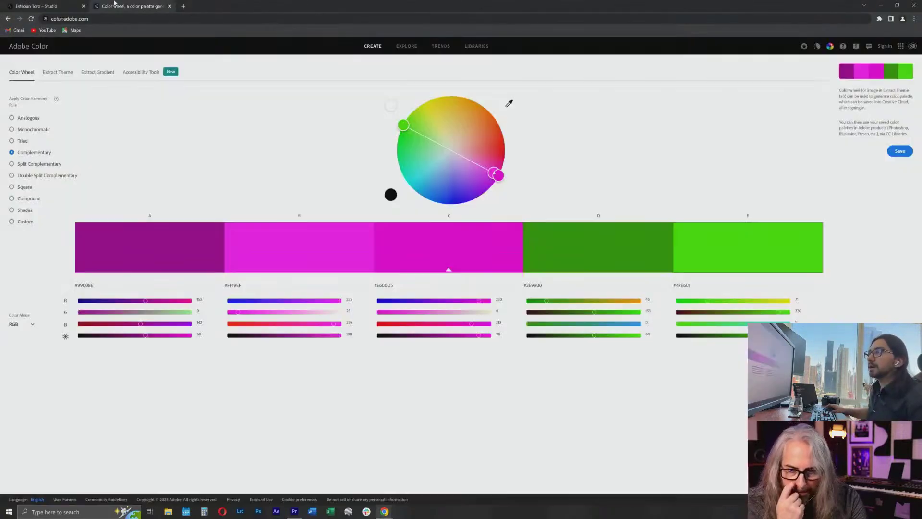
pyautogui.click(25, 119)
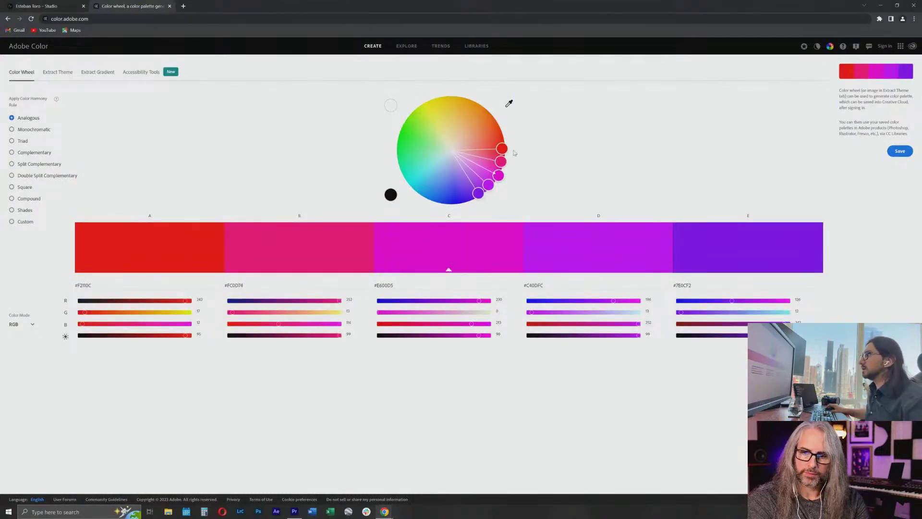
# Try moving a single analogous swatch to yellow, reapply the Analogous rule, and rotate the whole harmony to yellow and orange hues.
pyautogui.moveTo(502, 149); pyautogui.dragTo(423, 103)
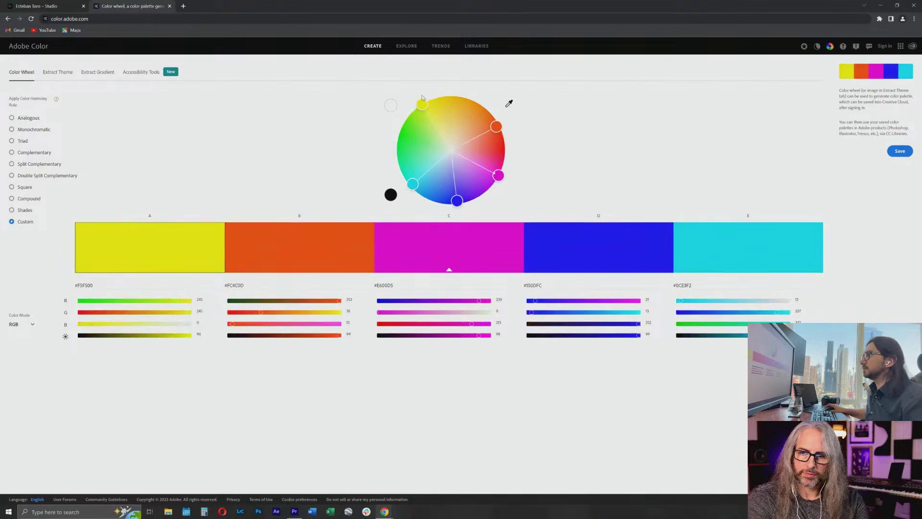
pyautogui.click(30, 119)
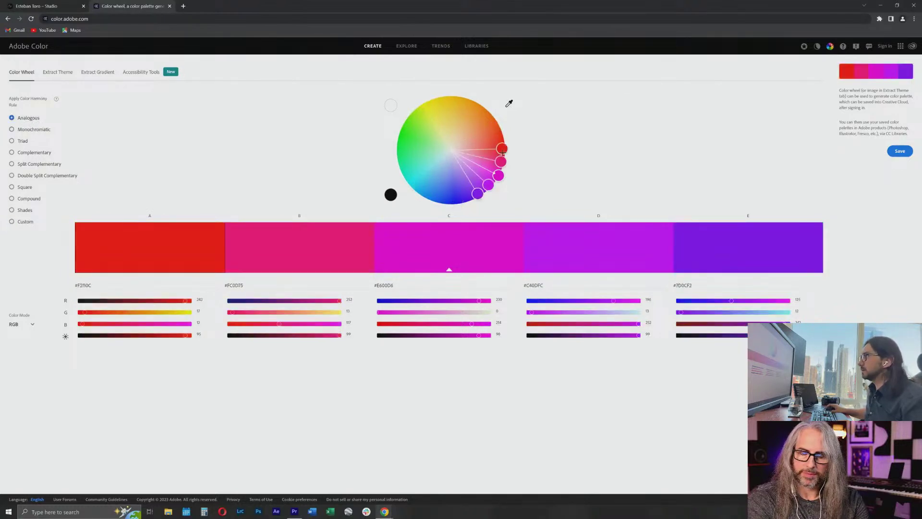
pyautogui.moveTo(503, 152); pyautogui.dragTo(451, 96)
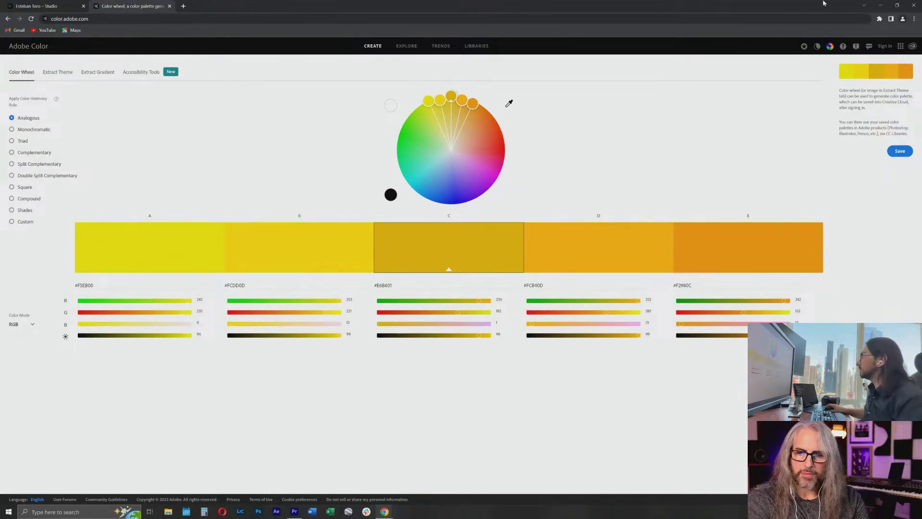
# Return to Premiere Pro and place the golden waterfall clip at the sequence start, keeping the existing sequence settings.
pyautogui.click(882, 5)
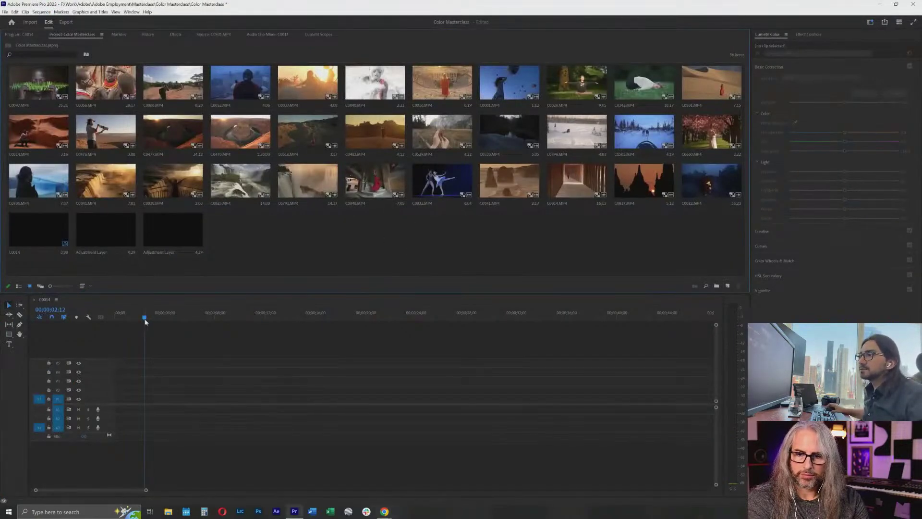
pyautogui.moveTo(145, 320); pyautogui.dragTo(116, 317)
pyautogui.click(77, 34)
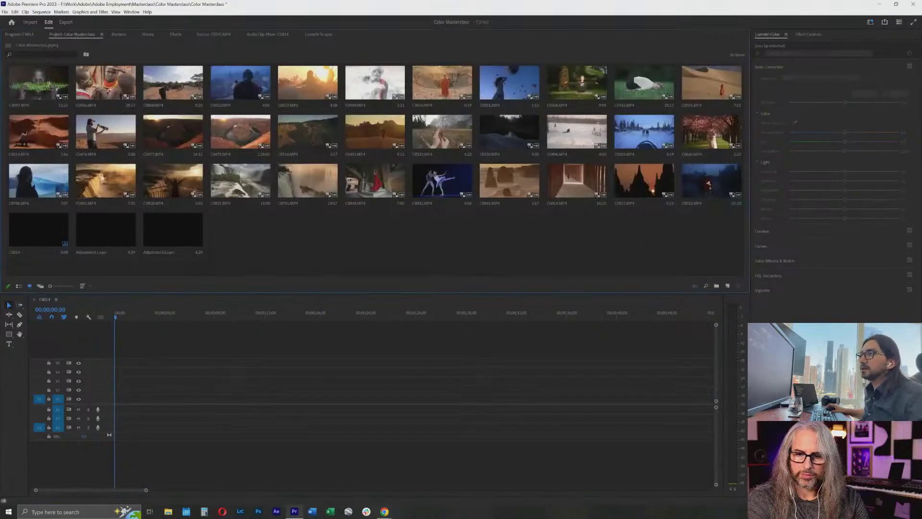
pyautogui.click(111, 191)
pyautogui.moveTo(120, 365); pyautogui.dragTo(107, 404)
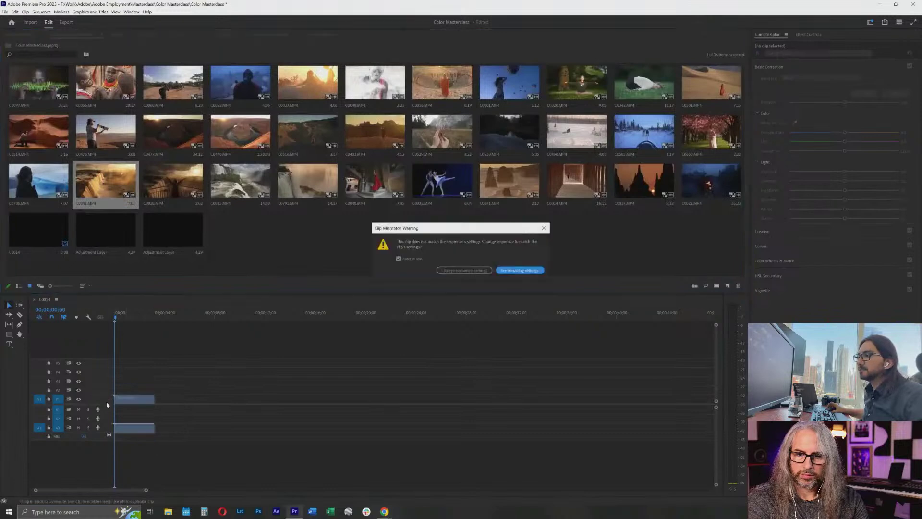
pyautogui.click(505, 270)
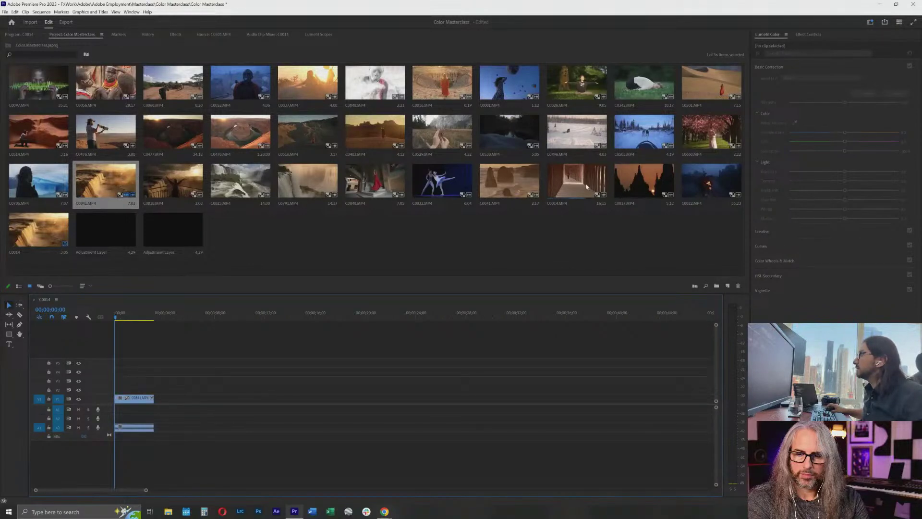
# Add the coastal sea-stacks clip directly after the golden waterfall and the temple sunset clip further along the timeline.
pyautogui.click(499, 189)
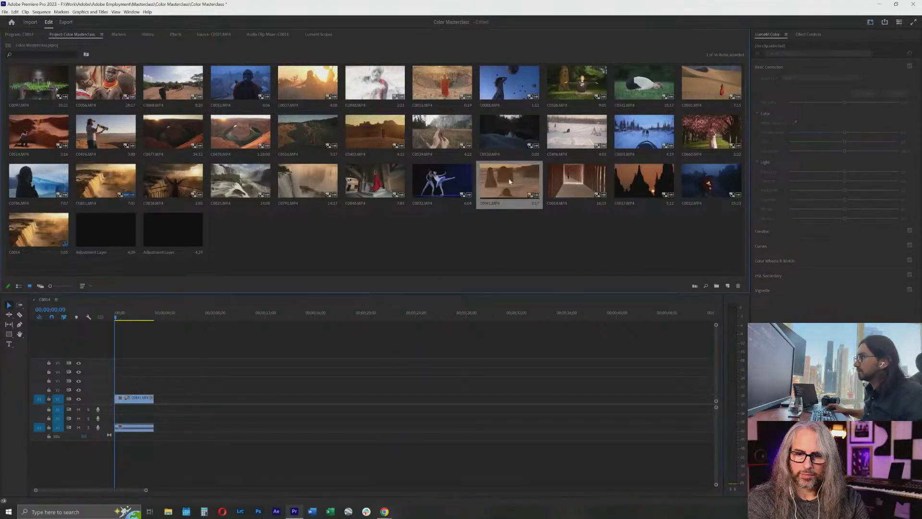
pyautogui.moveTo(480, 200); pyautogui.dragTo(159, 404)
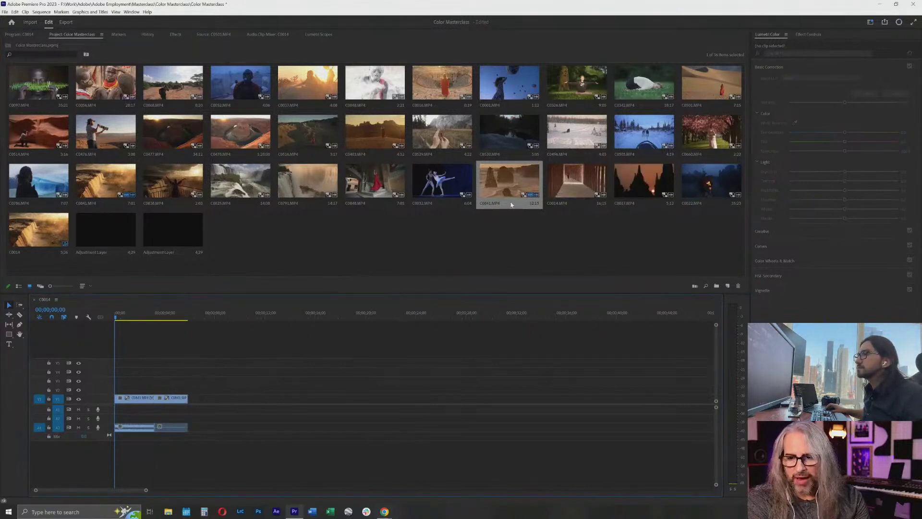
pyautogui.click(631, 183)
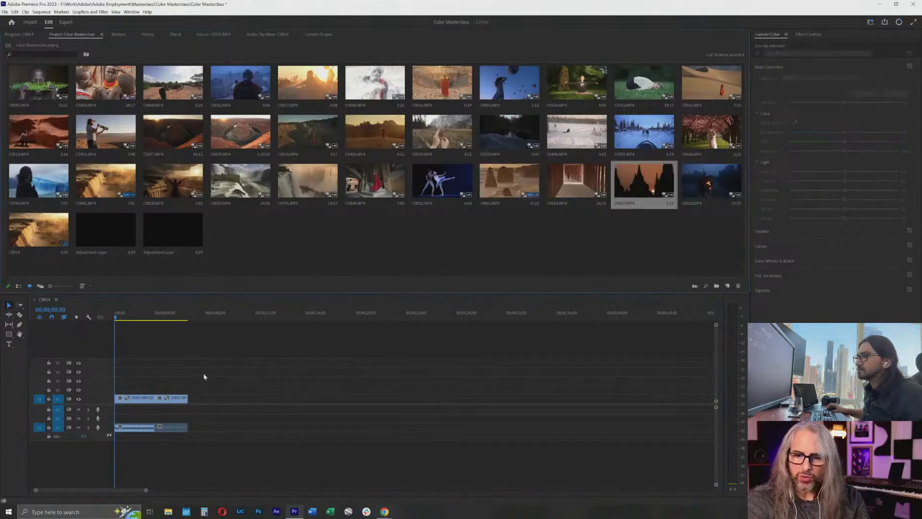
pyautogui.moveTo(643, 181); pyautogui.dragTo(245, 414)
pyautogui.moveTo(309, 406); pyautogui.dragTo(349, 406)
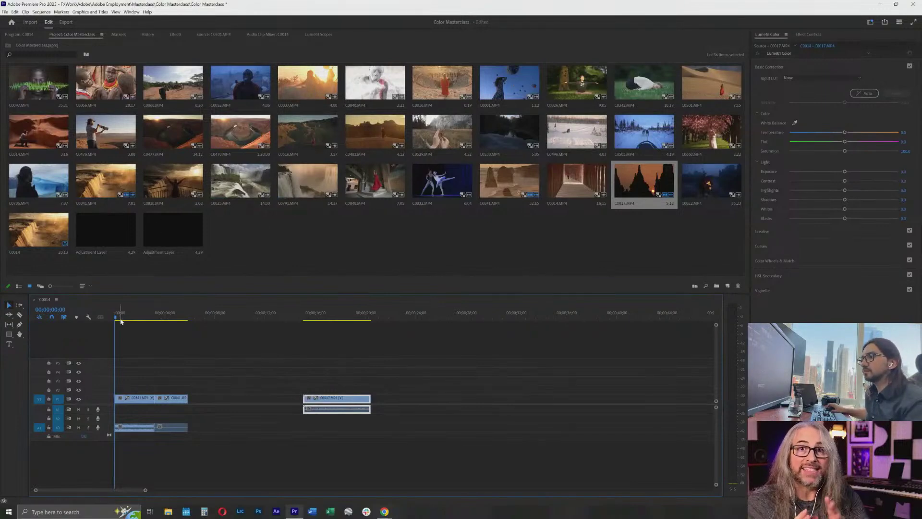
# Scale the sea-stacks clip to the frame size.
pyautogui.moveTo(121, 321); pyautogui.dragTo(176, 317)
pyautogui.rightClick(179, 398)
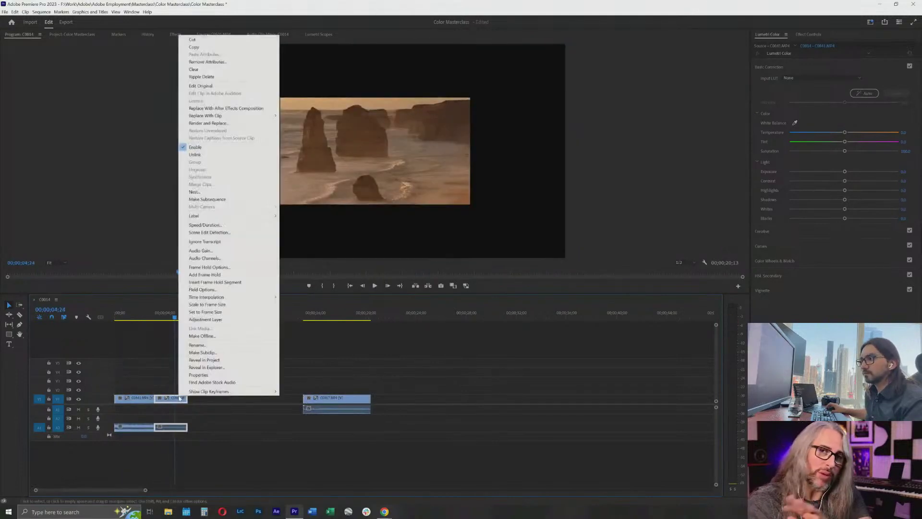
pyautogui.click(206, 304)
# Move the temple sunset clip directly behind the sea-stacks clip and scrub back to the golden waterfall.
pyautogui.click(326, 317)
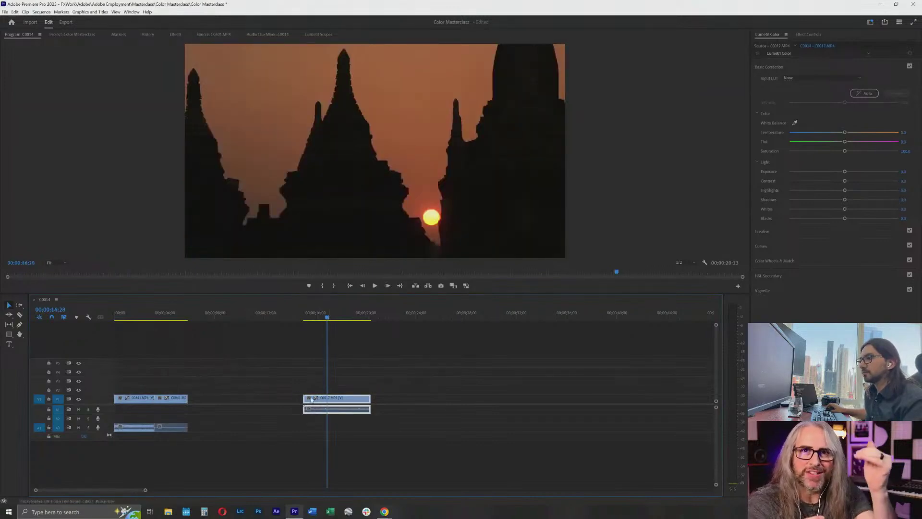
pyautogui.moveTo(329, 406); pyautogui.dragTo(211, 405)
pyautogui.moveTo(165, 312); pyautogui.dragTo(126, 330)
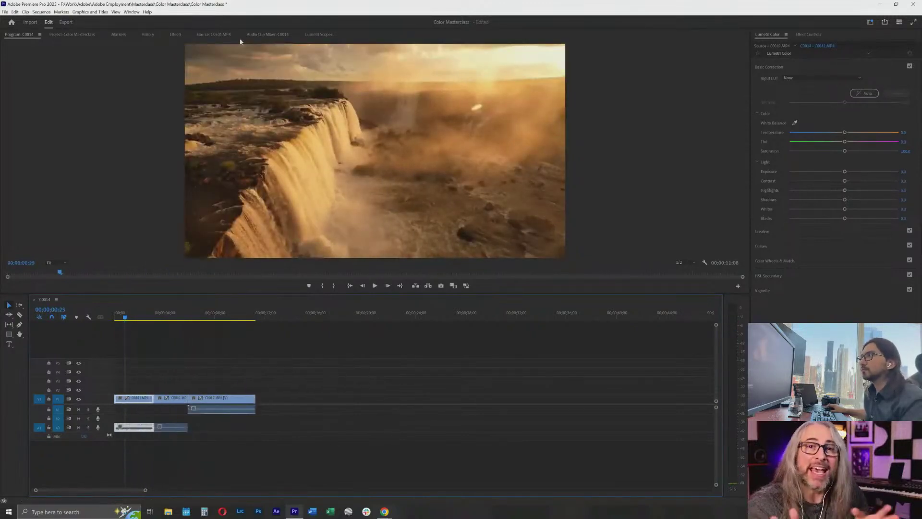
# Add the misty waterfall clip after the temple sunset clip and park the playhead on it.
pyautogui.click(72, 34)
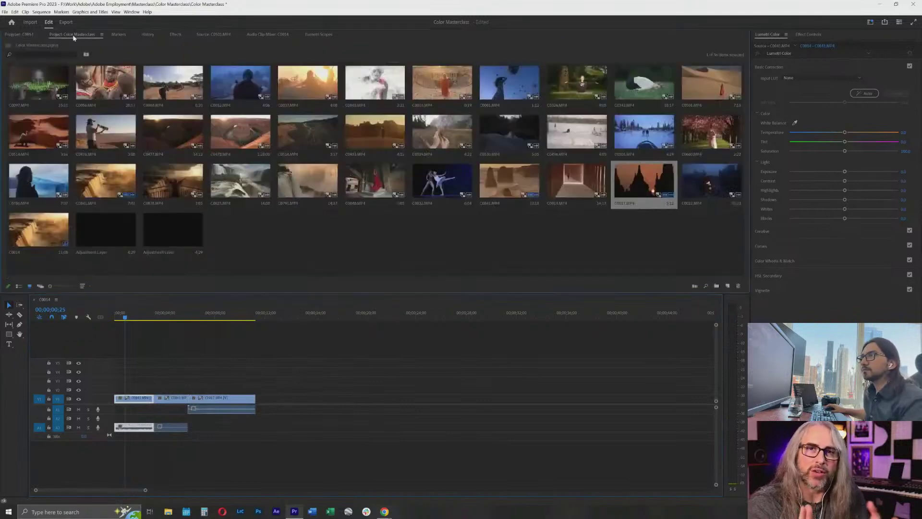
pyautogui.click(278, 231)
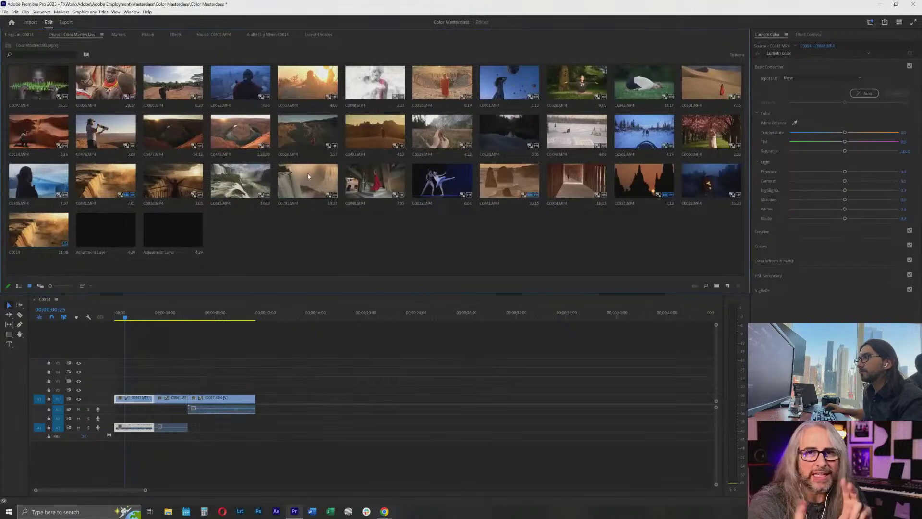
pyautogui.moveTo(308, 176); pyautogui.dragTo(262, 408)
pyautogui.click(272, 318)
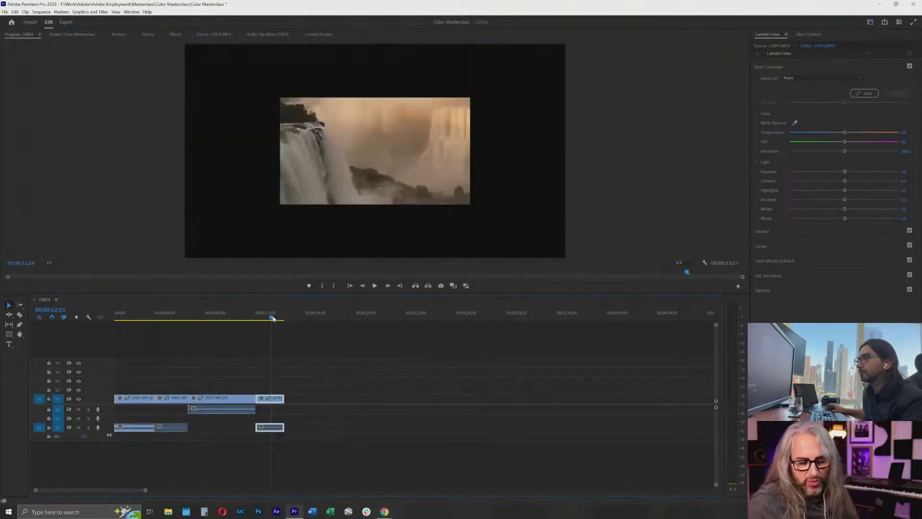
# Scale the misty waterfall clip to the frame size.
pyautogui.rightClick(253, 402)
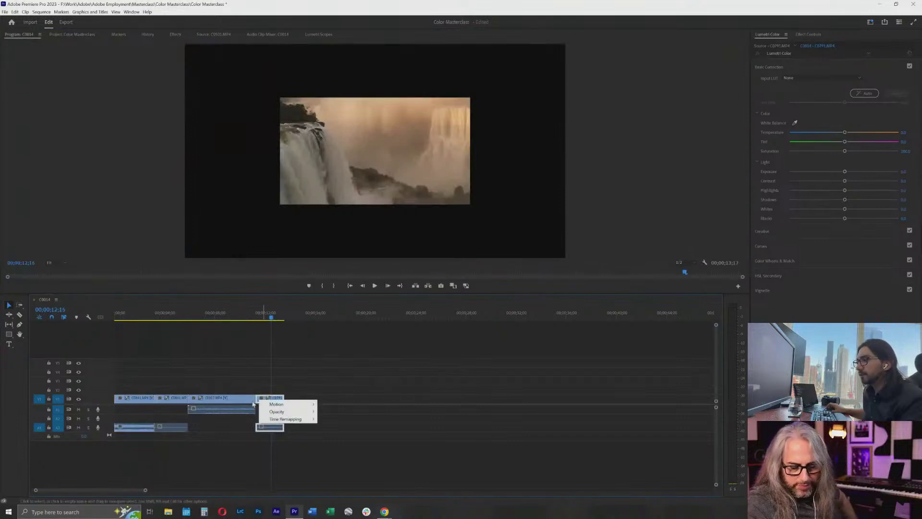
pyautogui.press('Escape')
pyautogui.rightClick(276, 398)
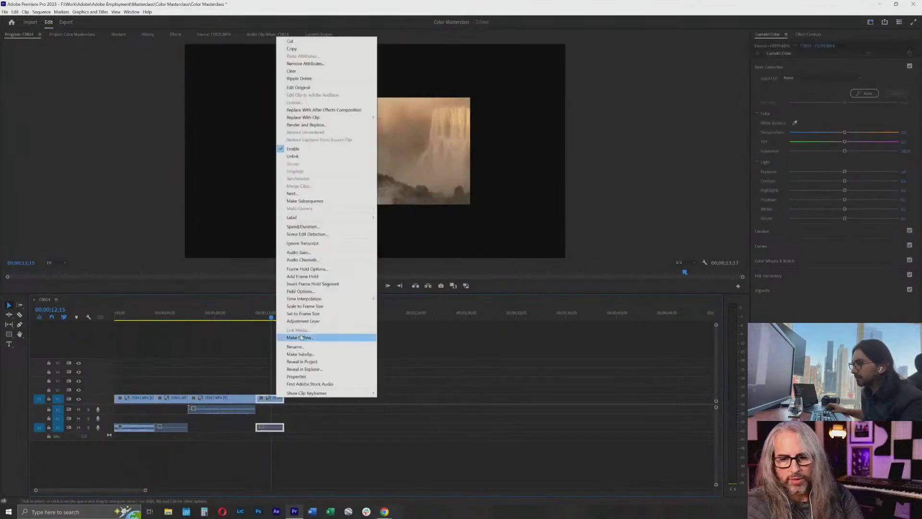
pyautogui.click(310, 307)
# Play the warm-toned sequence from the start through to the misty waterfall clip.
pyautogui.press('Home')
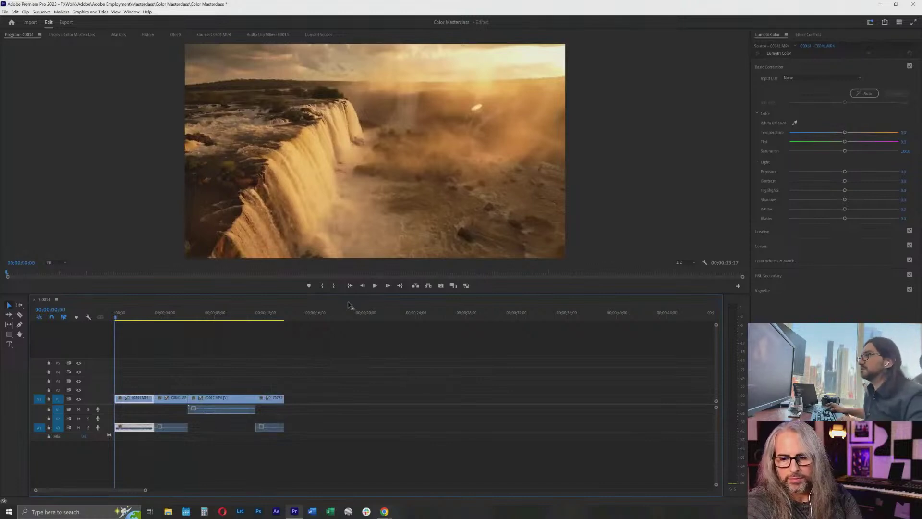
pyautogui.press('space')
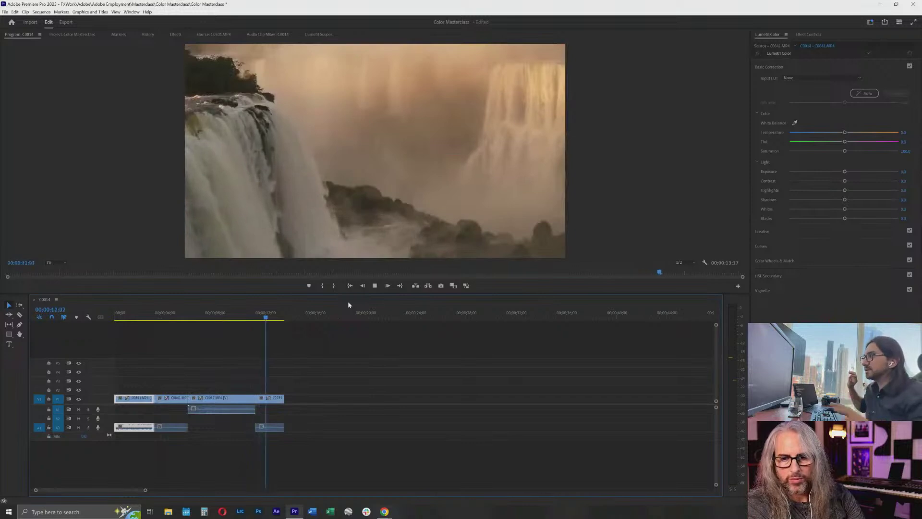
pyautogui.press('space')
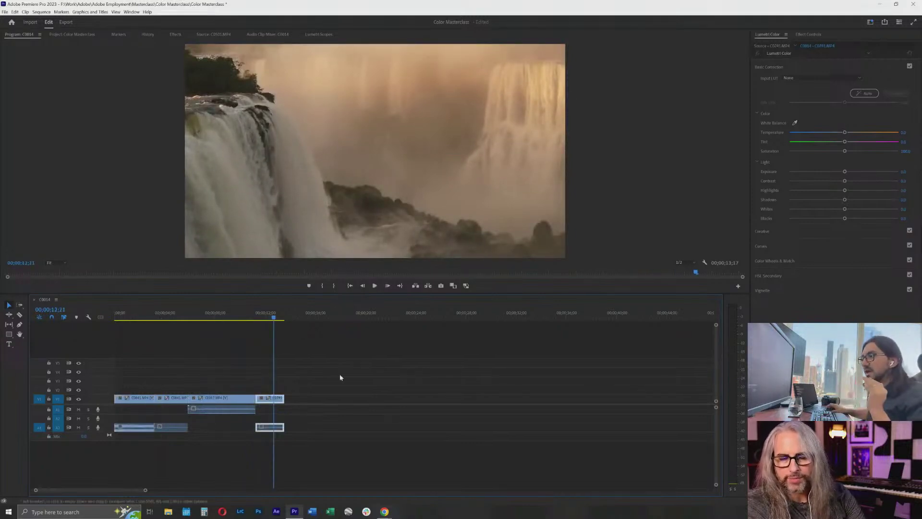
# Delete every clip after the golden waterfall and park the playhead on that remaining clip.
pyautogui.moveTo(333, 377); pyautogui.dragTo(170, 427)
pyautogui.press('Delete')
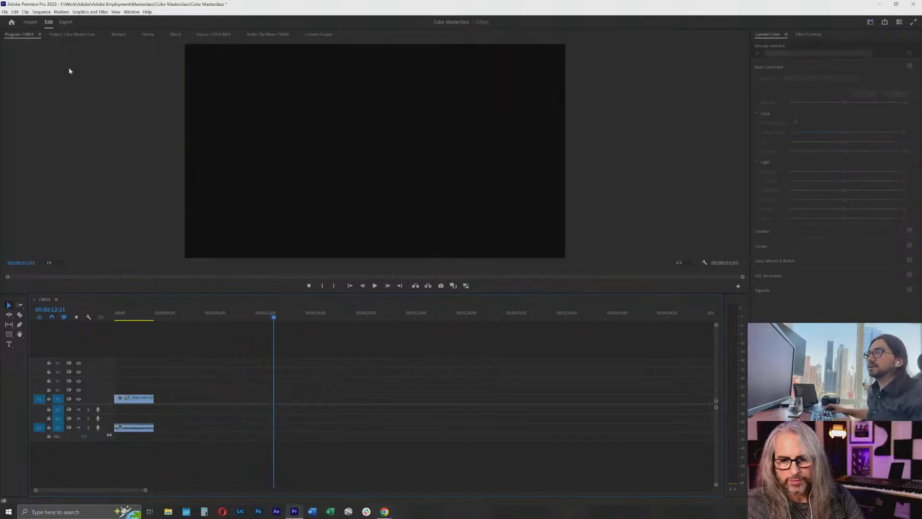
pyautogui.click(131, 316)
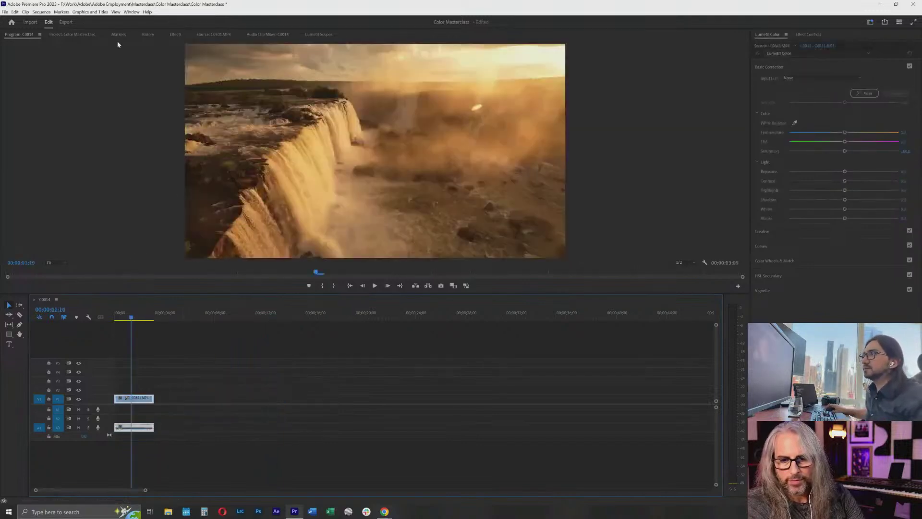
# Add the blue hot-air balloon clip from the project directly after the golden waterfall.
pyautogui.click(85, 35)
pyautogui.click(548, 231)
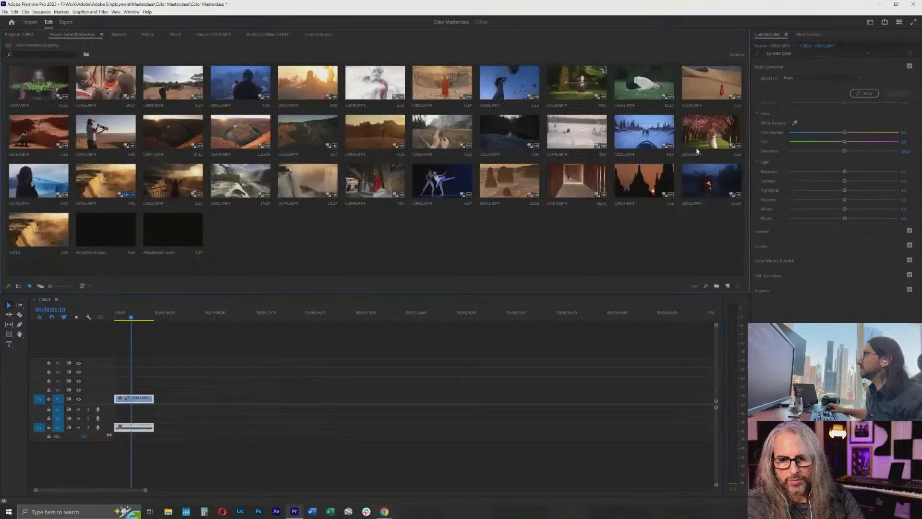
pyautogui.click(537, 98)
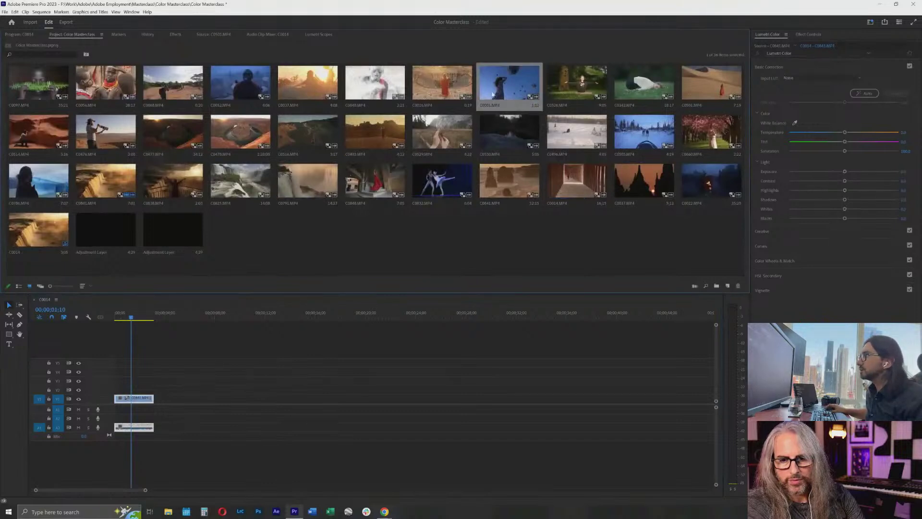
pyautogui.moveTo(493, 94); pyautogui.dragTo(155, 401)
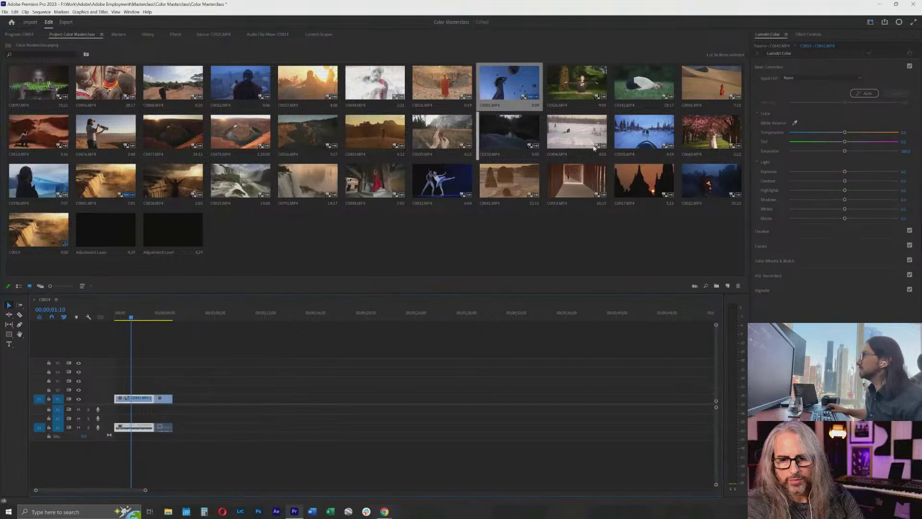
# Add the desert dunes clip with the woman in red after the balloon clip and scale it to the frame size.
pyautogui.click(721, 95)
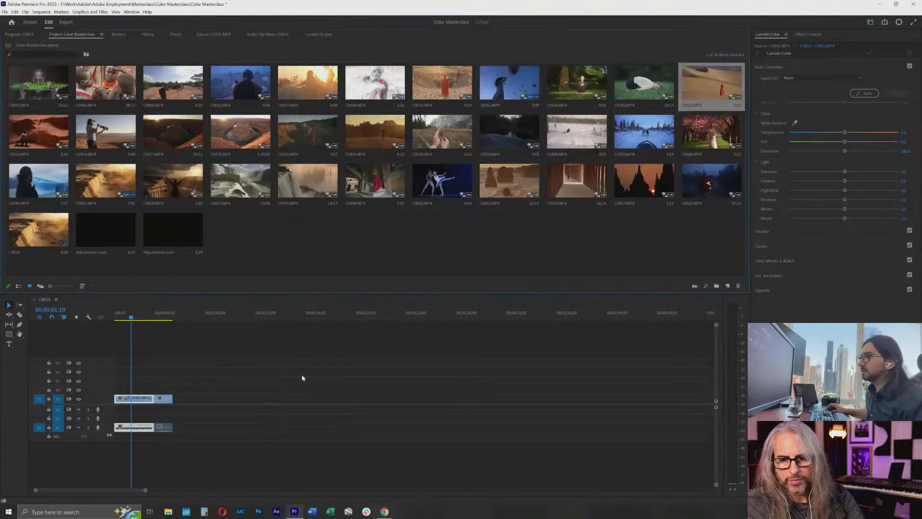
pyautogui.moveTo(710, 84); pyautogui.dragTo(178, 402)
pyautogui.click(164, 315)
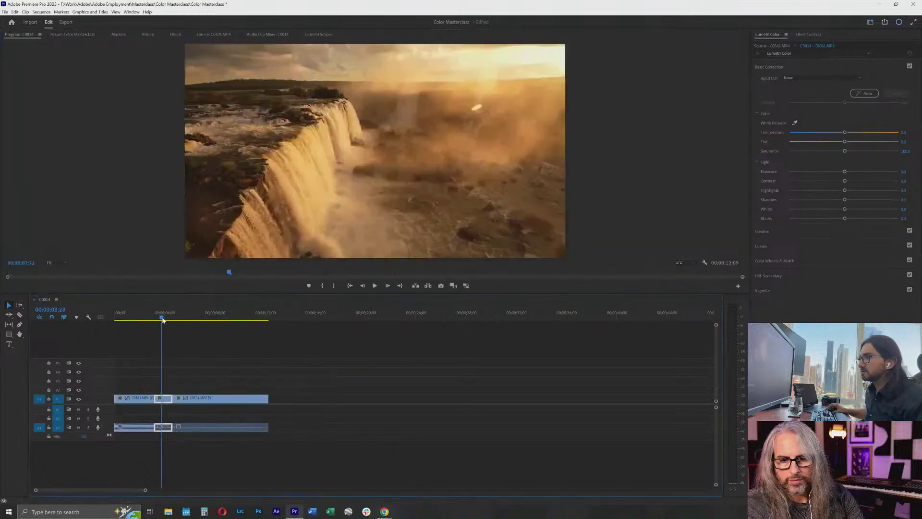
pyautogui.click(189, 314)
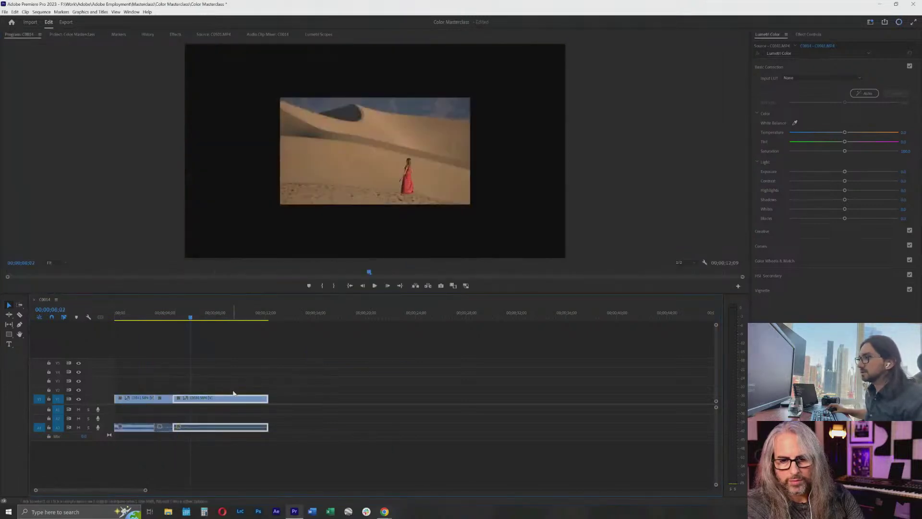
pyautogui.rightClick(234, 401)
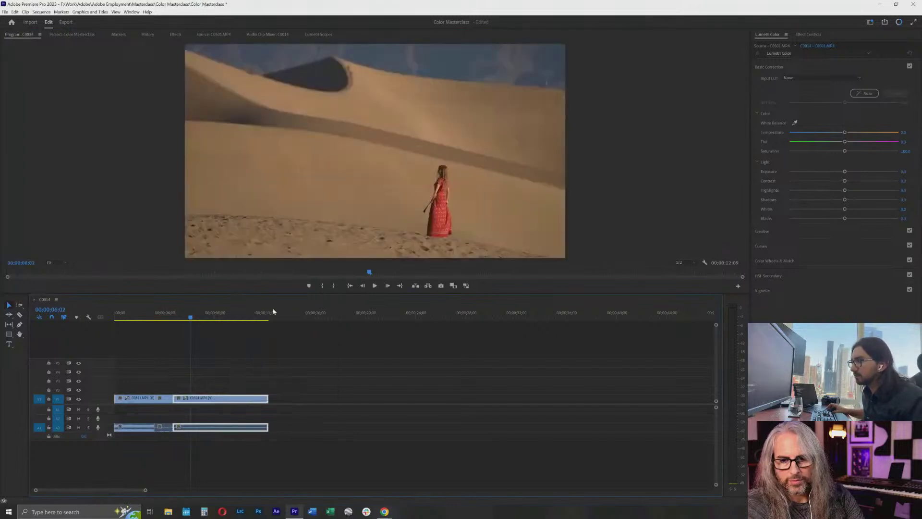
pyautogui.click(262, 308)
# Play the sequence from the start into the dunes clip, then return the playhead to the golden waterfall.
pyautogui.press('Home')
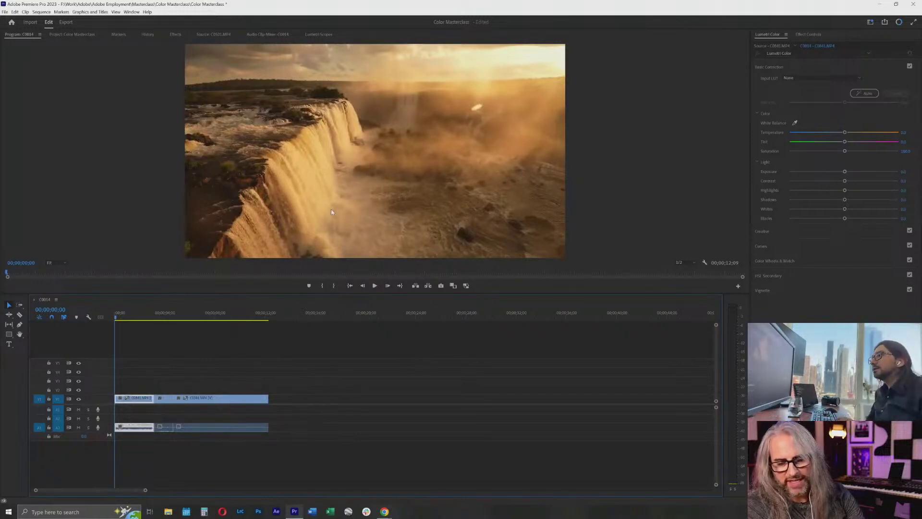
pyautogui.press('space')
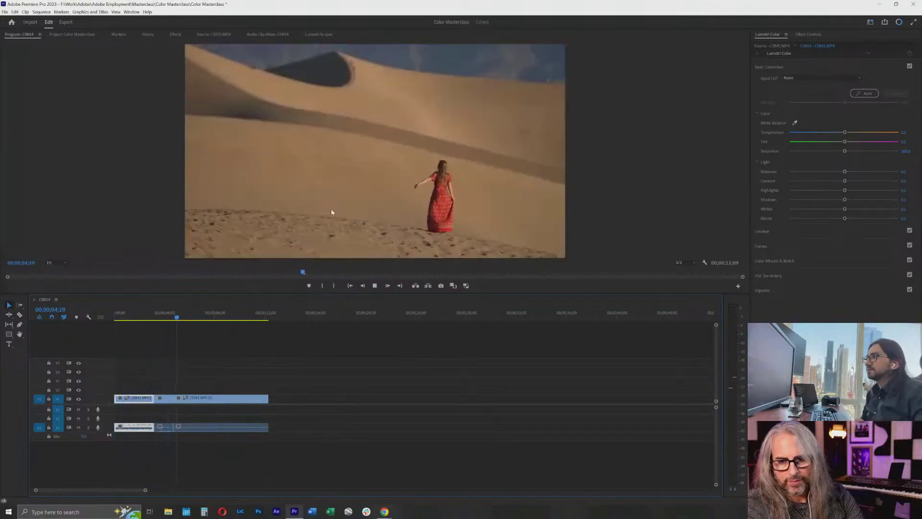
pyautogui.press('space')
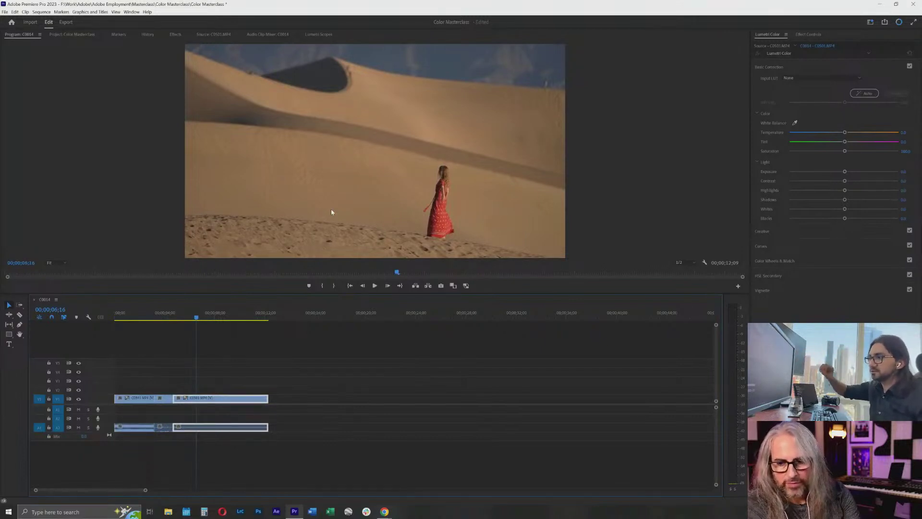
pyautogui.moveTo(298, 372); pyautogui.dragTo(116, 438)
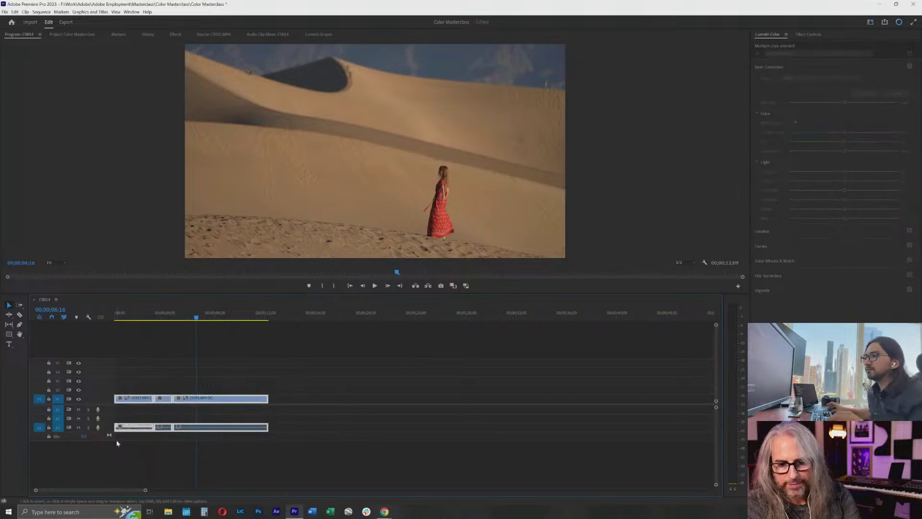
pyautogui.click(130, 314)
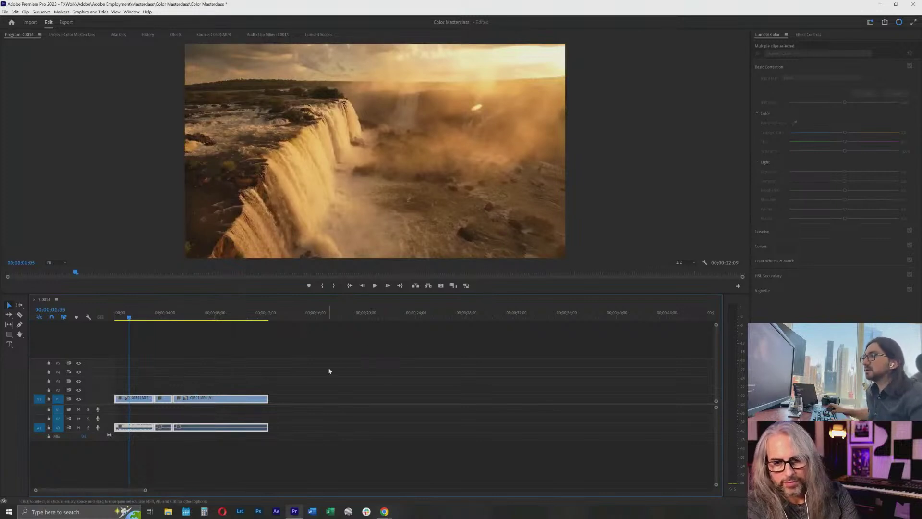
# Delete the balloon and desert dunes clips, leaving only the golden waterfall selected on the timeline.
pyautogui.click(63, 34)
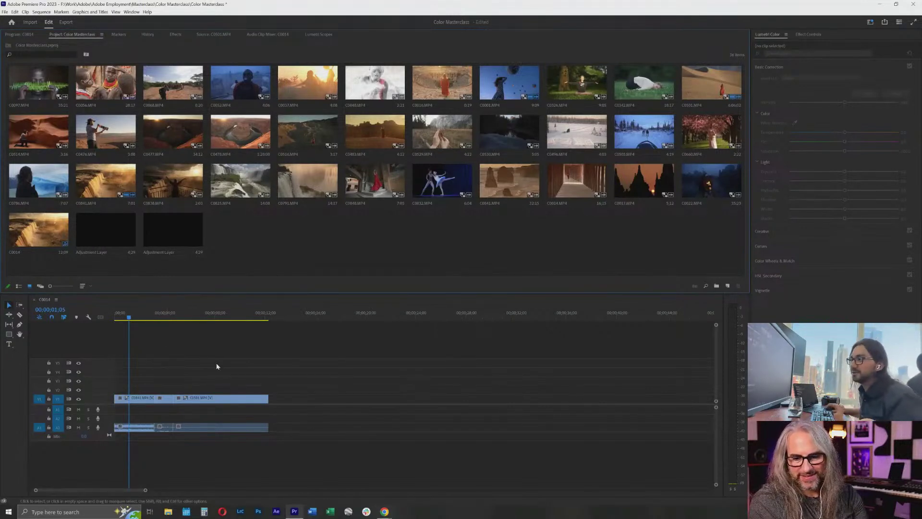
pyautogui.moveTo(238, 378); pyautogui.dragTo(162, 462)
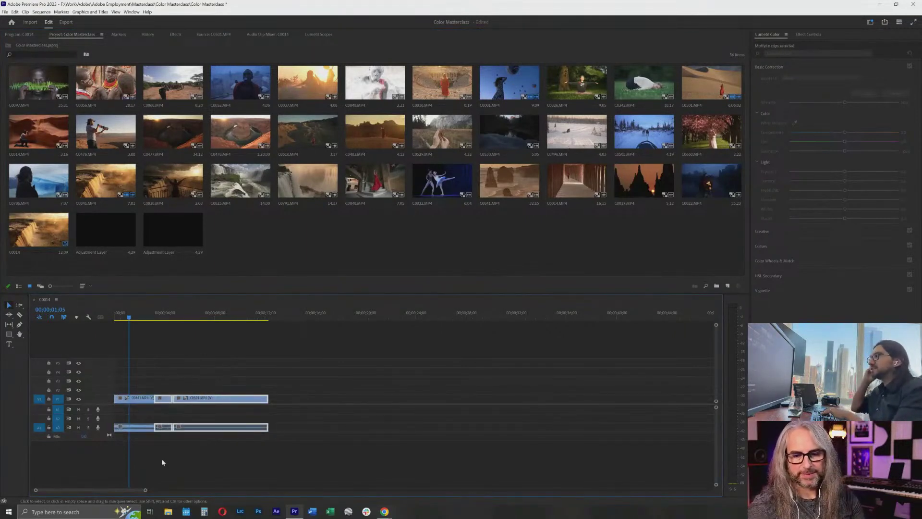
pyautogui.press('Delete')
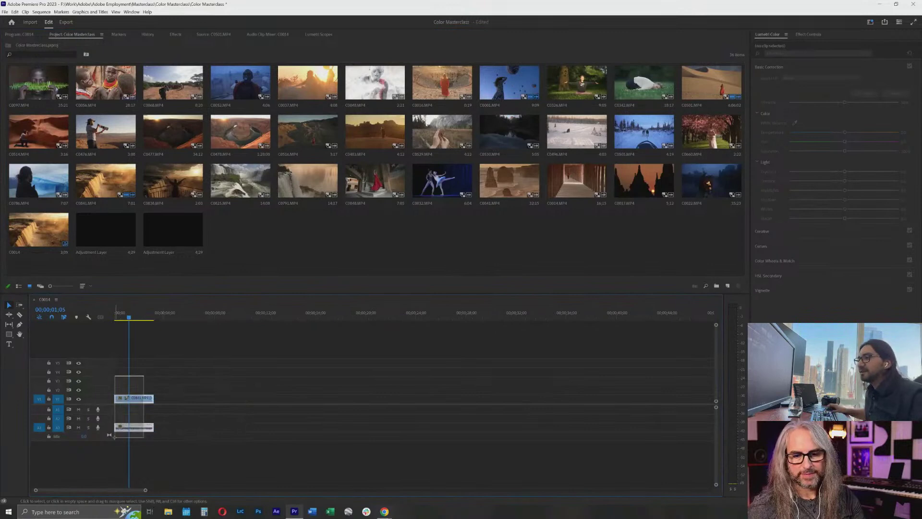
pyautogui.moveTo(146, 375); pyautogui.dragTo(114, 440)
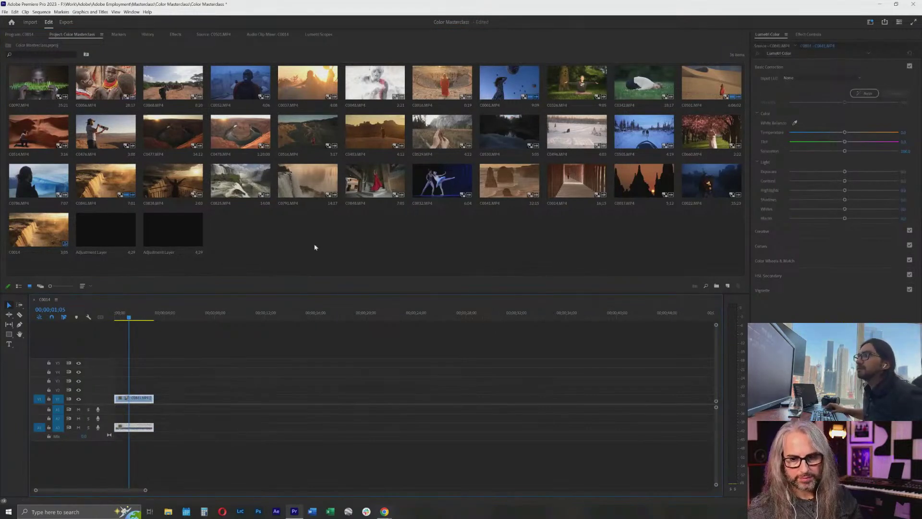
# Add the dark green-grass clip and the blue figure-from-behind clip to the timeline, leaving a gap before each.
pyautogui.click(43, 86)
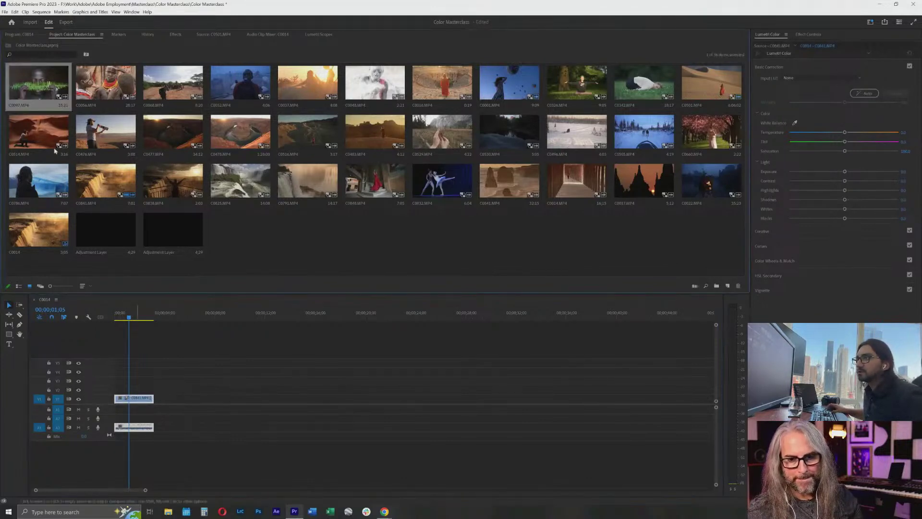
pyautogui.moveTo(39, 84); pyautogui.dragTo(186, 408)
pyautogui.click(240, 84)
pyautogui.moveTo(290, 203); pyautogui.dragTo(258, 407)
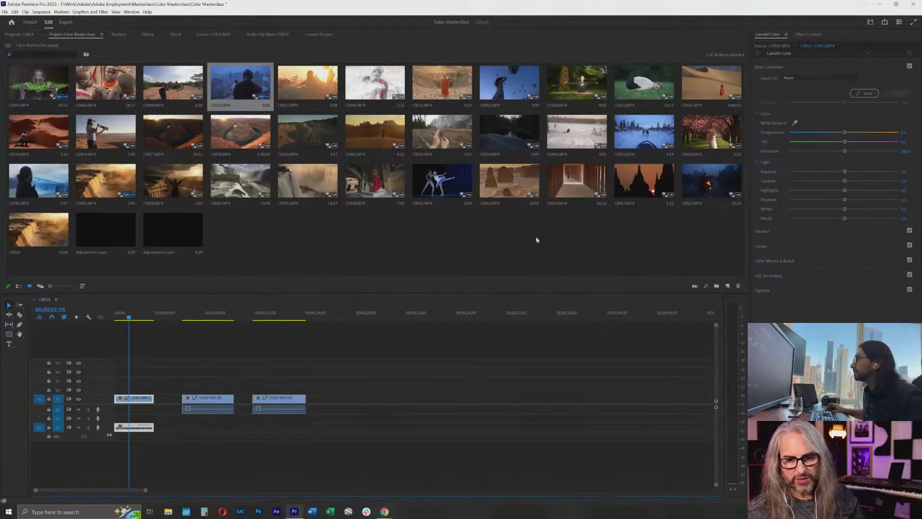
# Add the dark blue dusk clip and the red-dress clip further along the timeline, spaced apart.
pyautogui.click(713, 185)
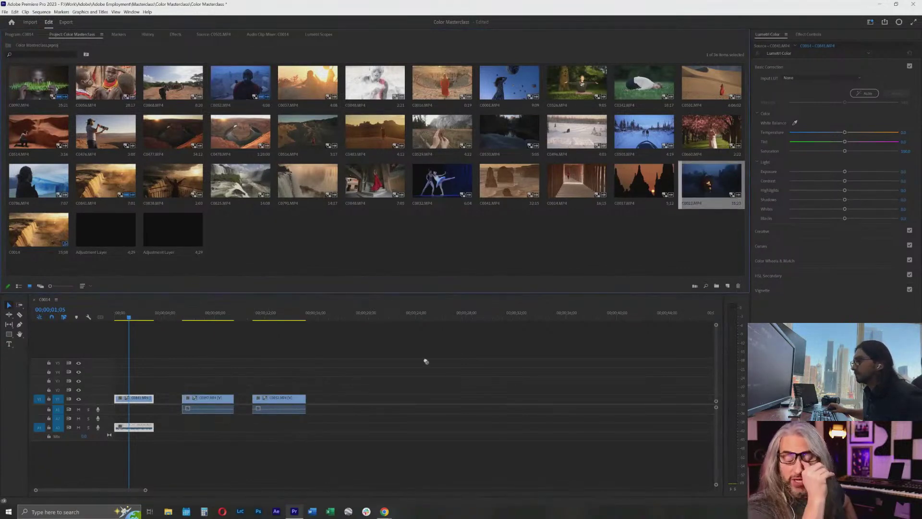
pyautogui.moveTo(426, 361); pyautogui.dragTo(321, 413)
pyautogui.click(374, 182)
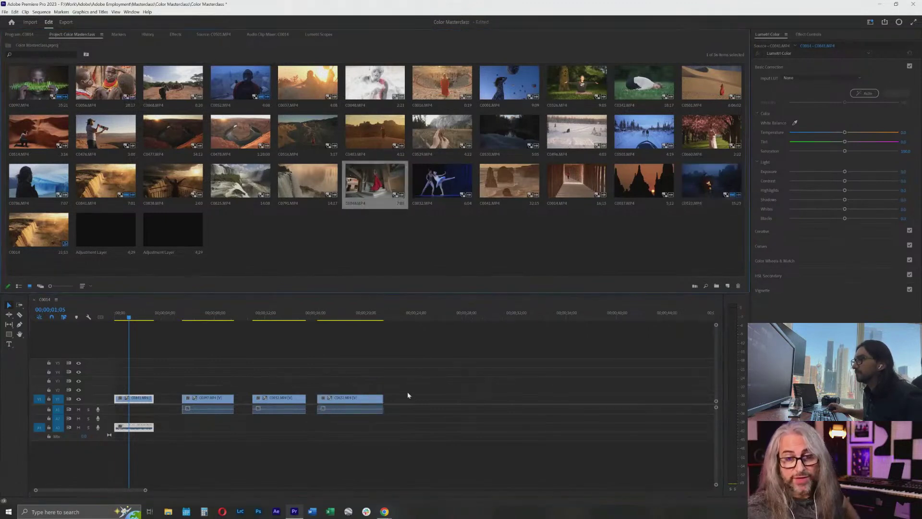
pyautogui.moveTo(398, 195); pyautogui.dragTo(403, 409)
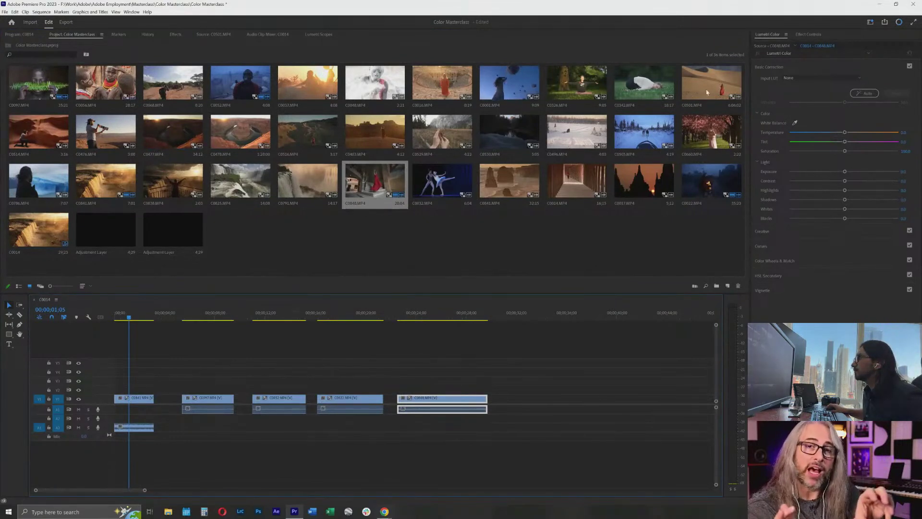
# Add the green lawn clip and the silhouette against blue sky clip after the red-dress clip, spaced apart.
pyautogui.click(640, 85)
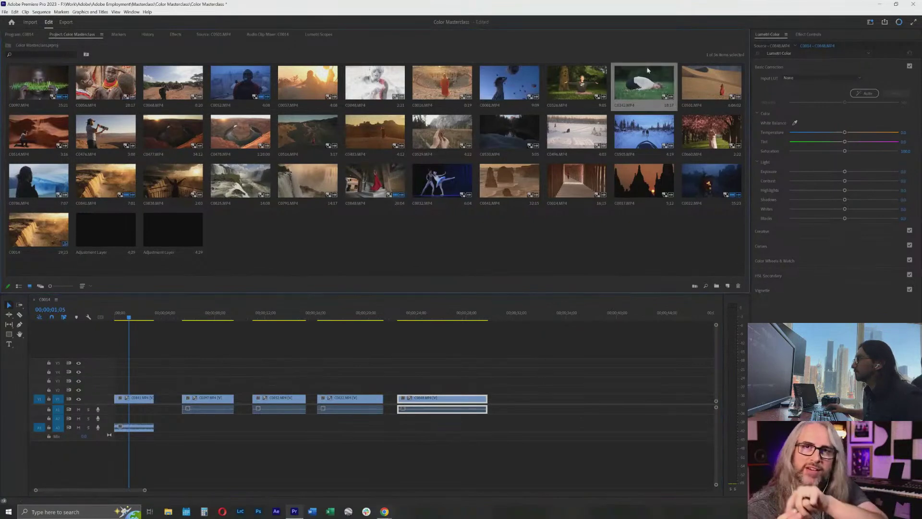
pyautogui.moveTo(640, 80); pyautogui.dragTo(499, 414)
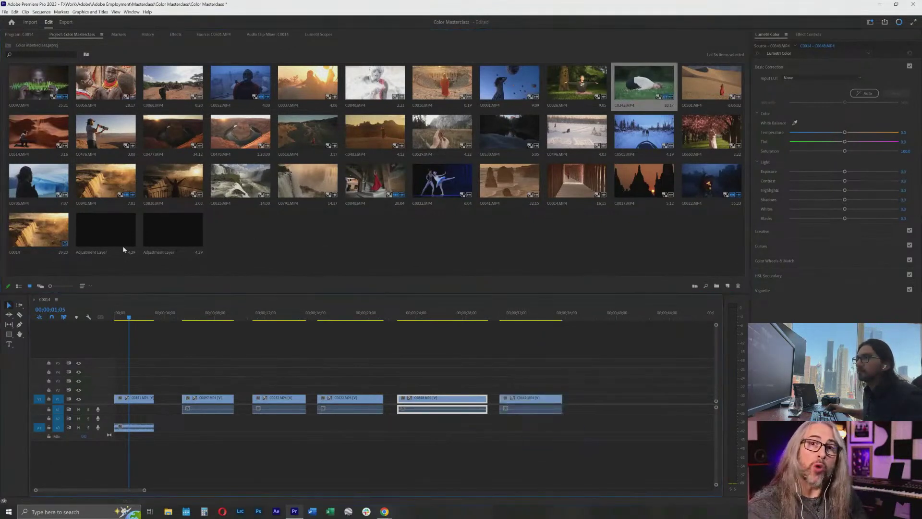
pyautogui.click(36, 181)
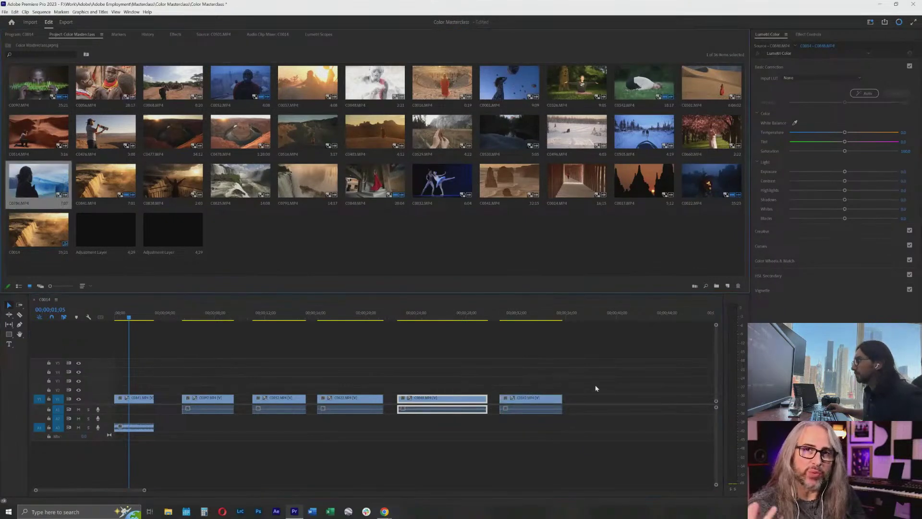
pyautogui.moveTo(52, 187); pyautogui.dragTo(605, 413)
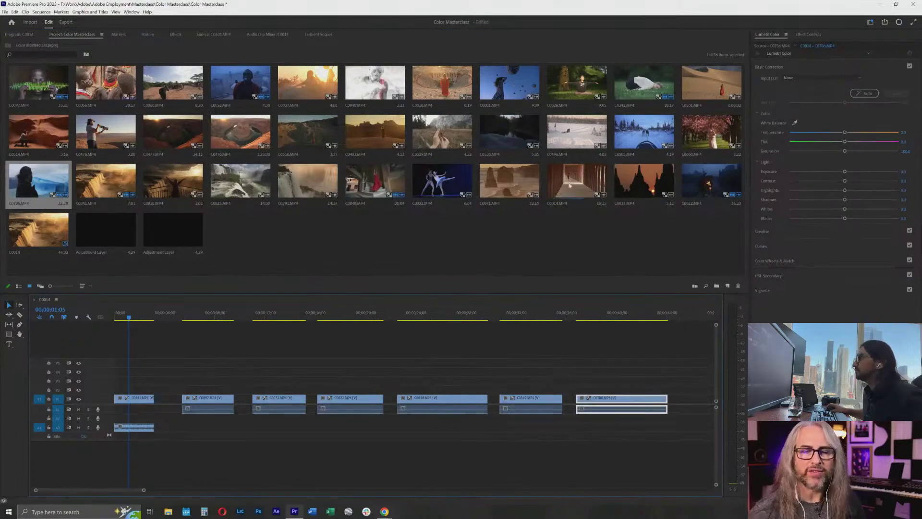
# Add the pale white clip at the end of the timeline, check the golden waterfall frame, and reopen the project clips.
pyautogui.click(354, 76)
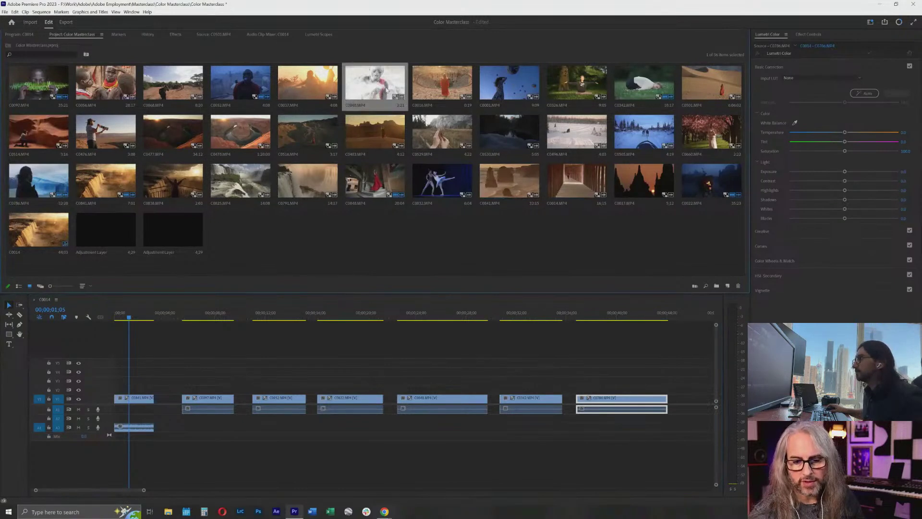
pyautogui.moveTo(741, 399); pyautogui.dragTo(685, 402)
pyautogui.hotkey('shift', '4')
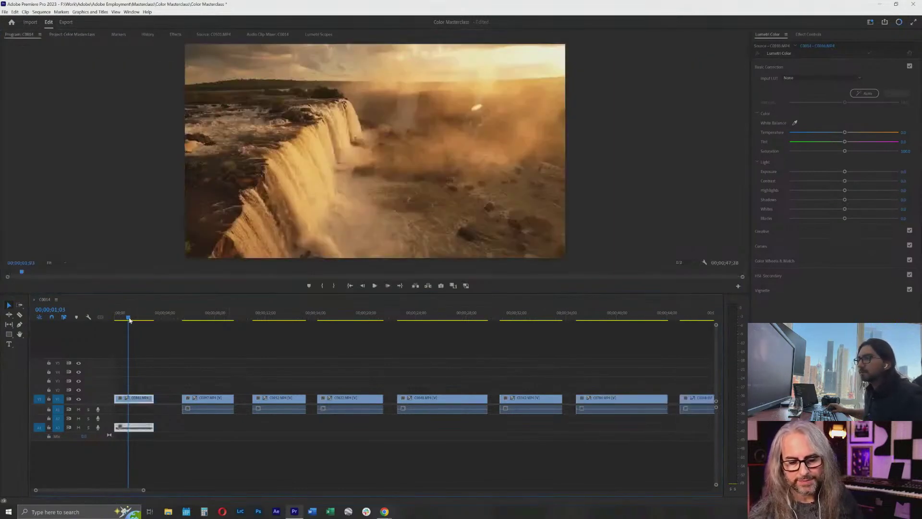
pyautogui.click(67, 34)
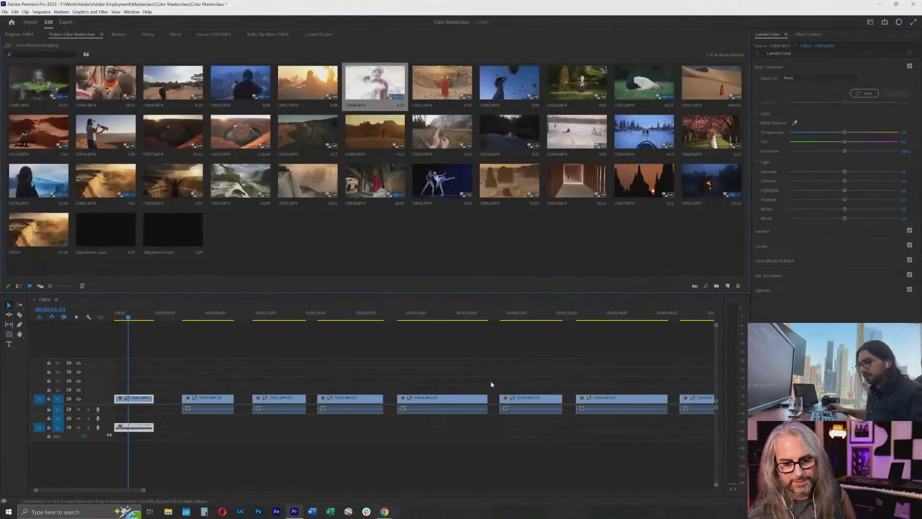
# Stack three adjustment layers above the golden waterfall clip, aligned to its start, and park the playhead within the clip.
pyautogui.press('z')
pyautogui.keyDown('alt'); pyautogui.click(447, 359); pyautogui.keyUp('alt')
pyautogui.click(192, 262)
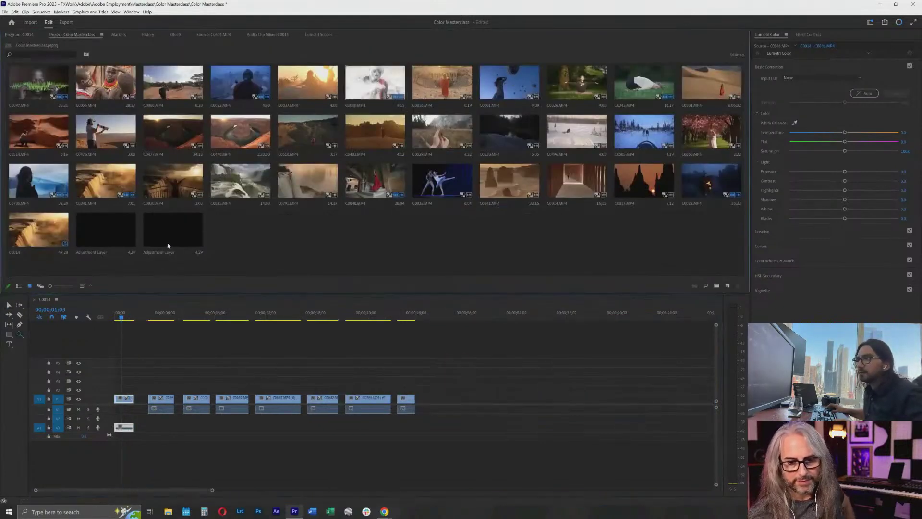
pyautogui.moveTo(167, 240); pyautogui.dragTo(121, 372)
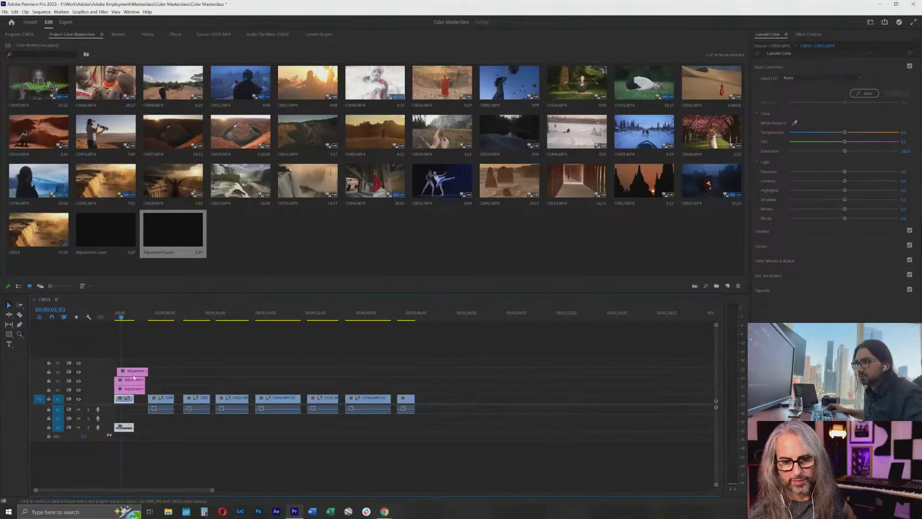
pyautogui.click(134, 374)
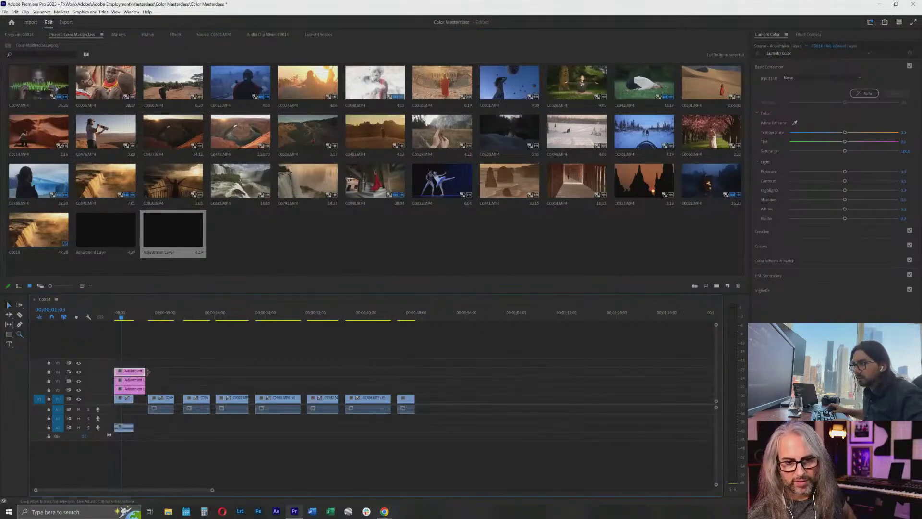
pyautogui.press('=')
pyautogui.press('=')
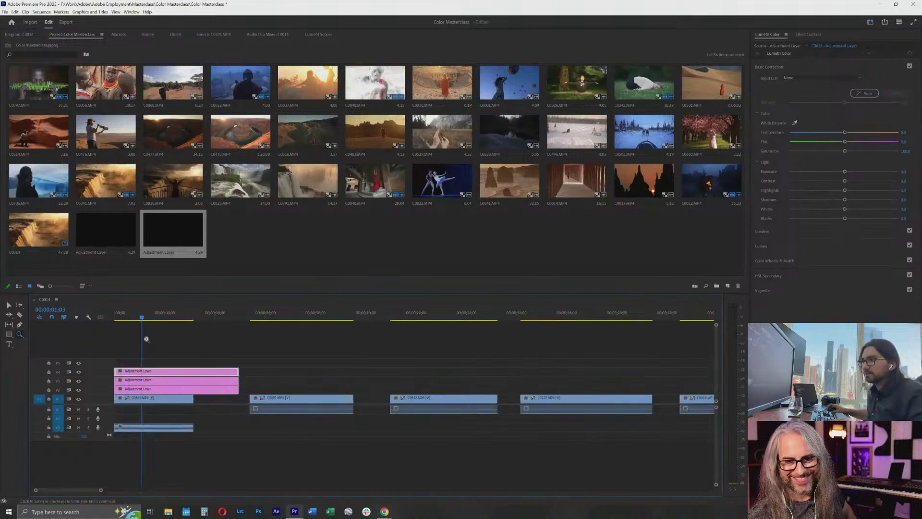
pyautogui.click(139, 318)
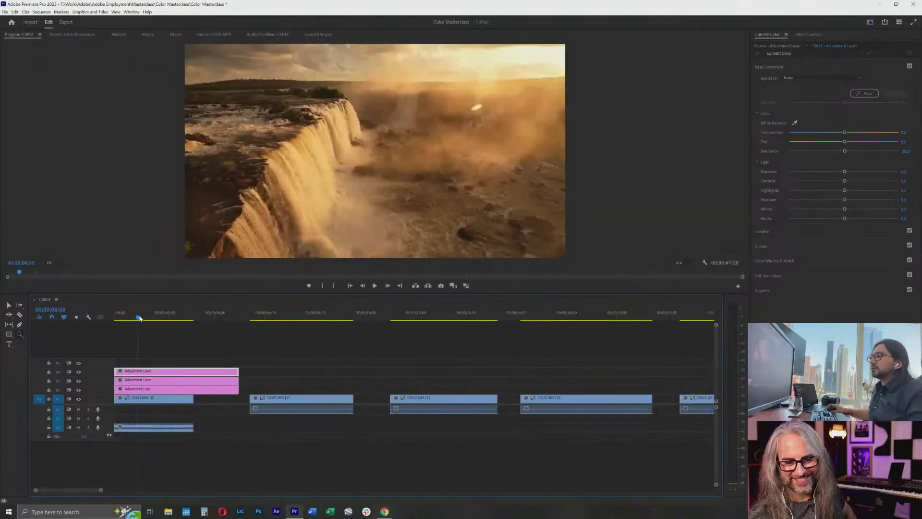
pyautogui.press('v')
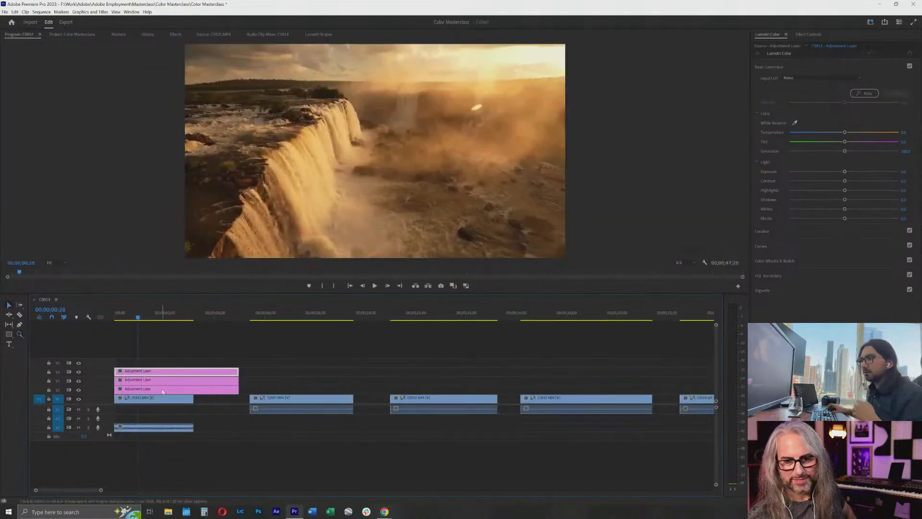
# On the lowest adjustment layer, lower the highlights strongly, then raise the shadows and contrast slightly in Lumetri Color.
pyautogui.click(162, 389)
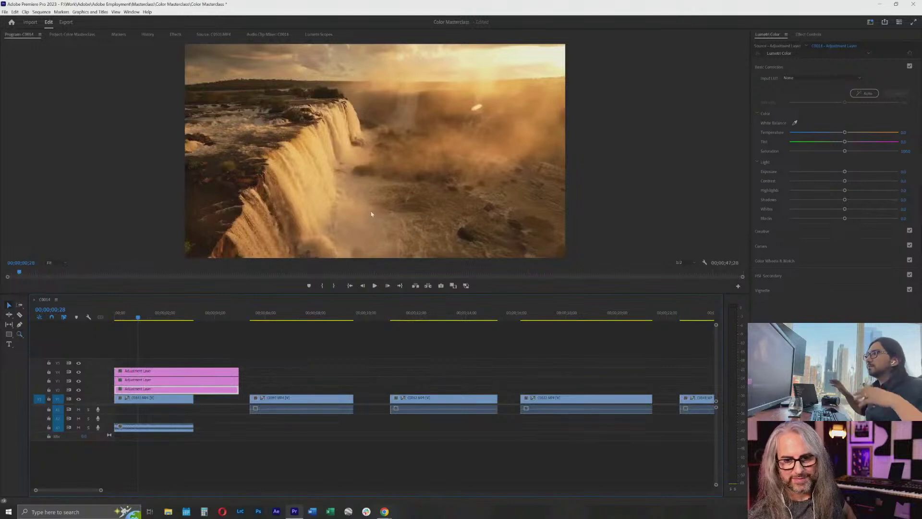
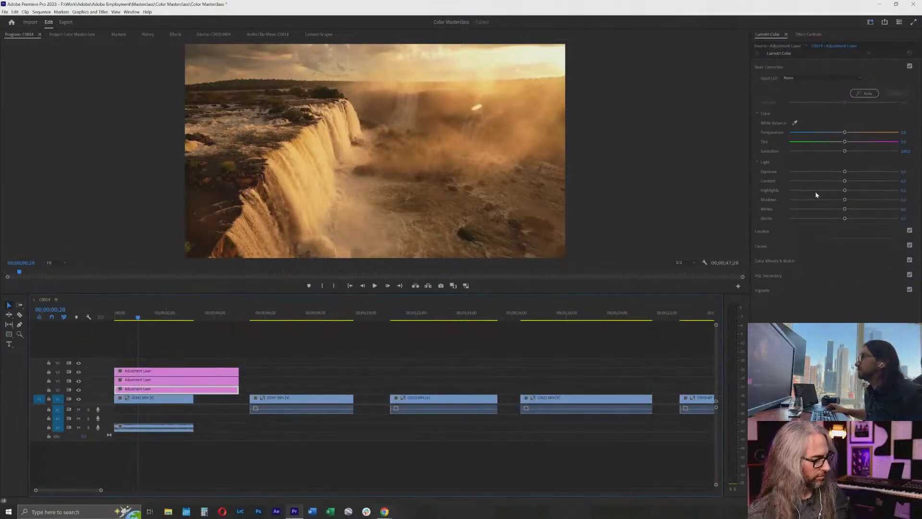
pyautogui.moveTo(817, 192); pyautogui.dragTo(808, 195)
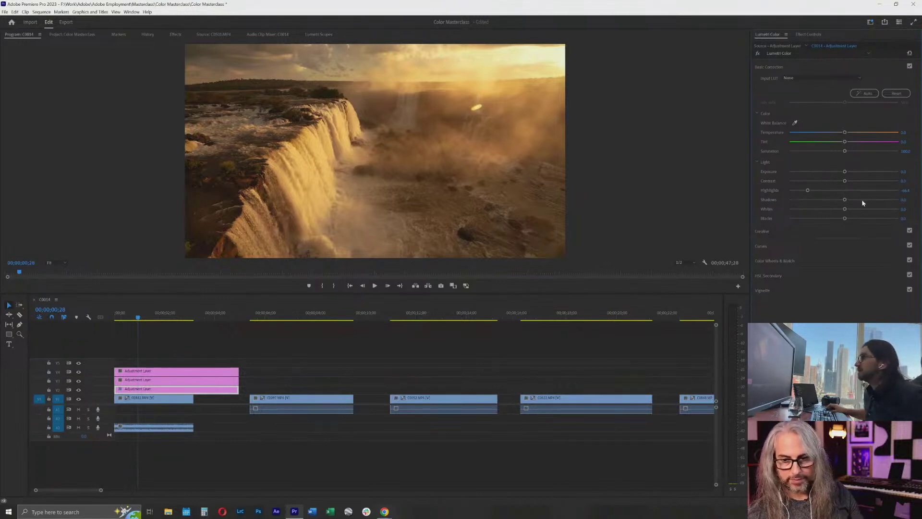
pyautogui.moveTo(862, 200); pyautogui.dragTo(850, 182)
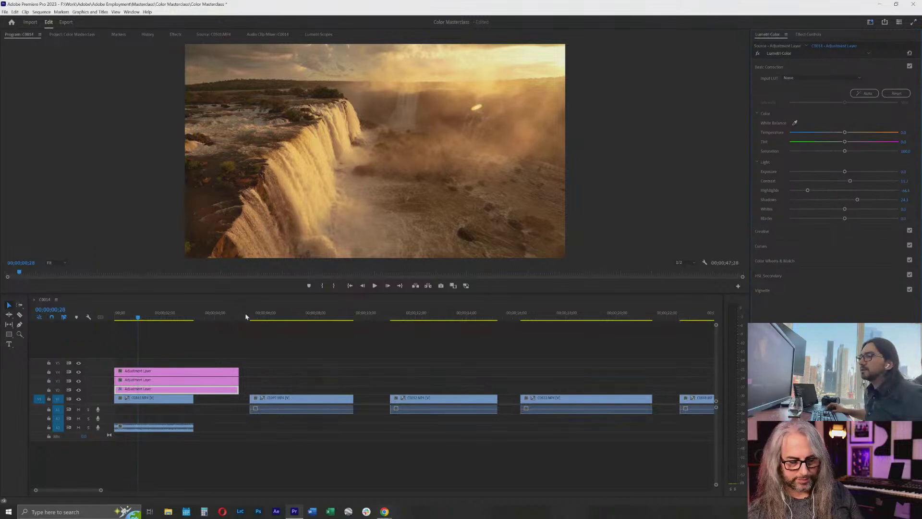
# Add a four-point opacity mask to the middle adjustment layer and shape it over the frame's left edge, from horizon to bottom.
pyautogui.click(191, 381)
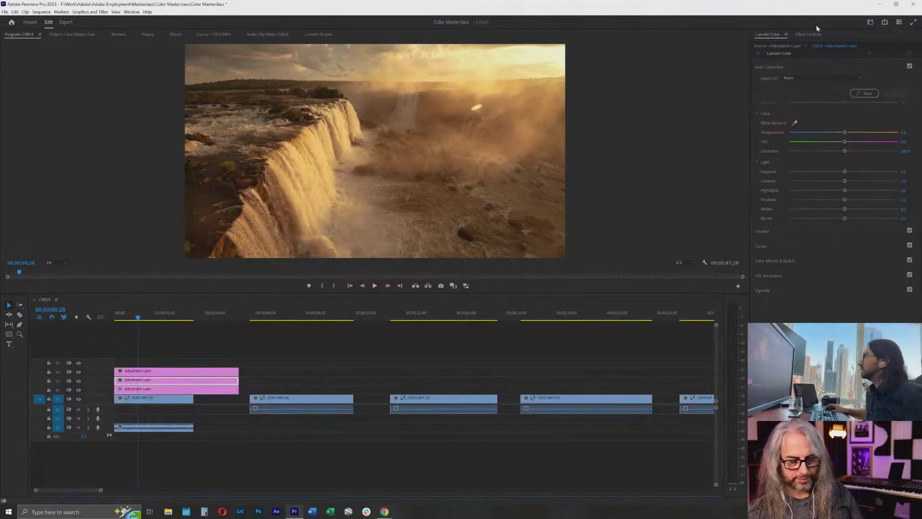
pyautogui.click(807, 35)
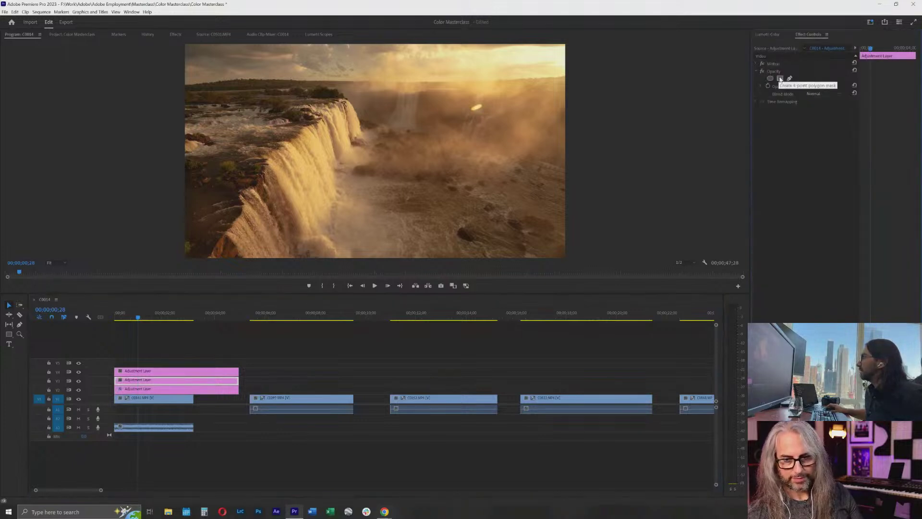
pyautogui.click(781, 78)
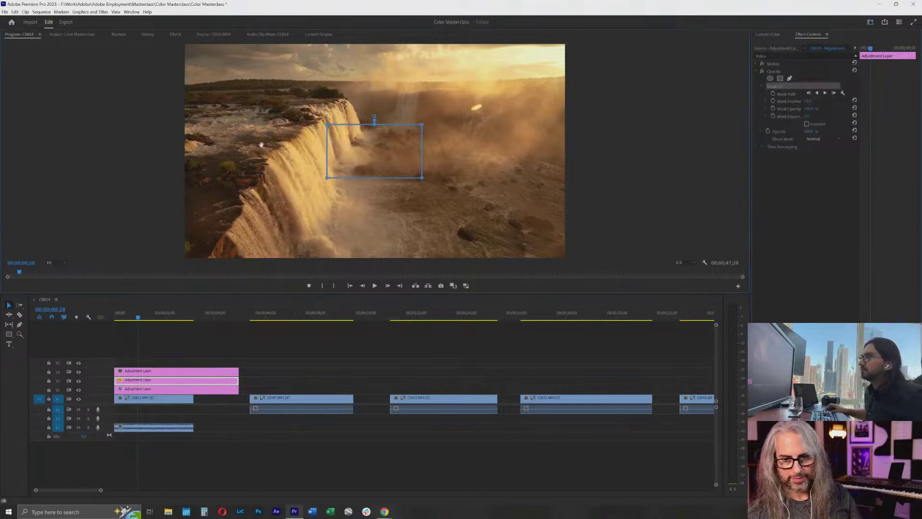
pyautogui.moveTo(376, 150); pyautogui.dragTo(176, 114)
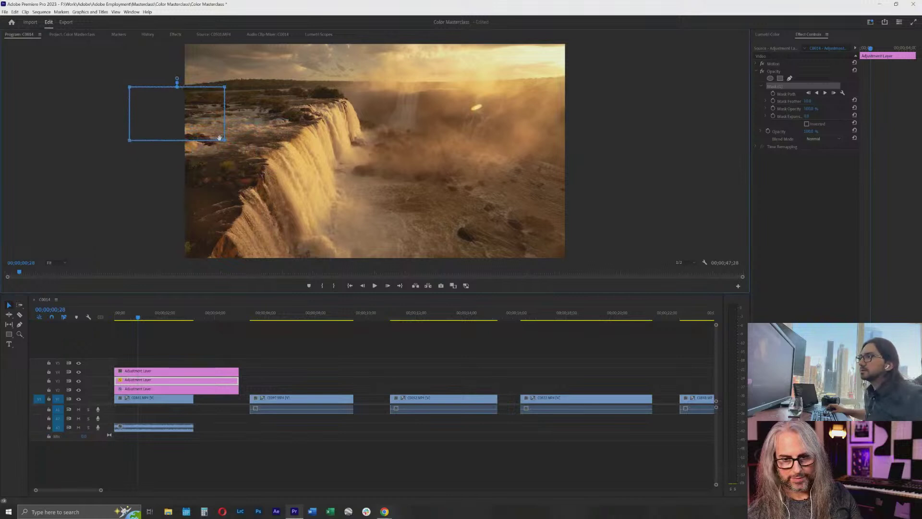
pyautogui.moveTo(224, 142); pyautogui.dragTo(216, 271)
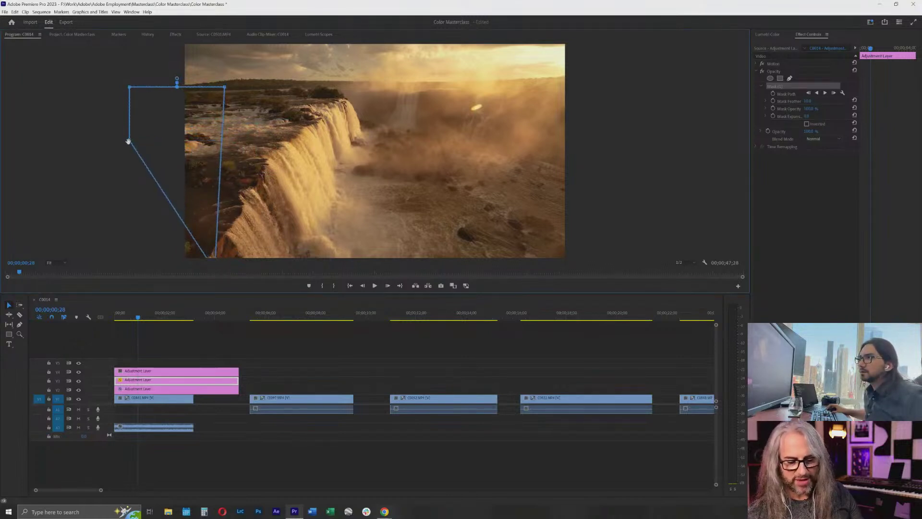
pyautogui.moveTo(135, 143); pyautogui.dragTo(137, 265)
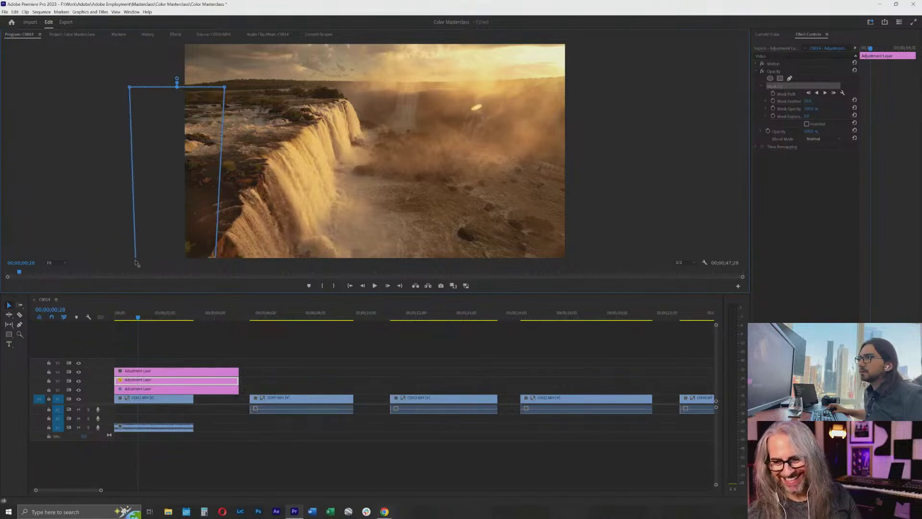
pyautogui.moveTo(130, 88); pyautogui.dragTo(133, 89)
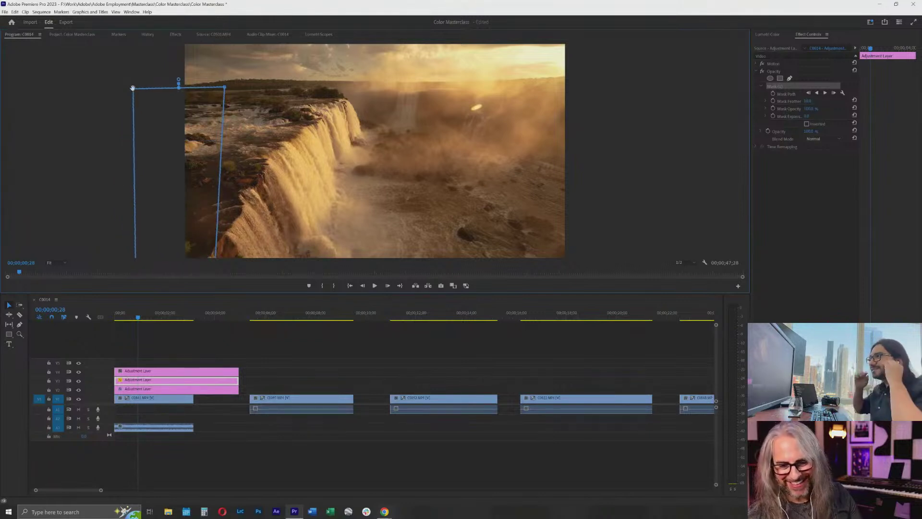
# Raise the exposure of the masked middle adjustment layer and extend the mask's upper corner to the far end of the waterfall's edge.
pyautogui.click(768, 35)
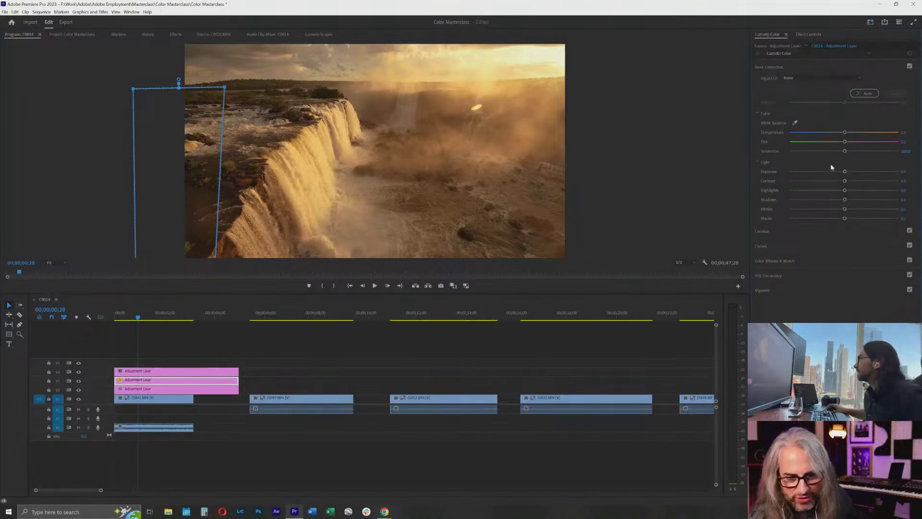
pyautogui.moveTo(844, 172); pyautogui.dragTo(859, 173)
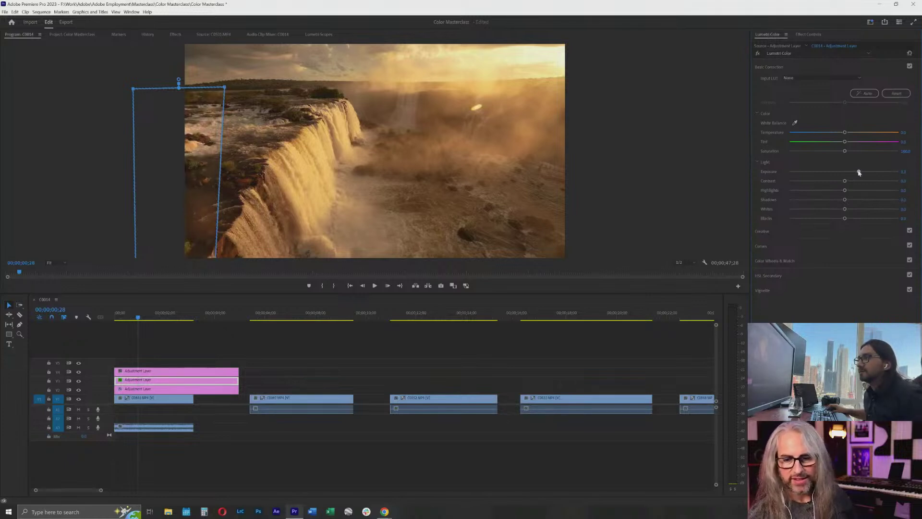
pyautogui.moveTo(225, 87); pyautogui.dragTo(349, 97)
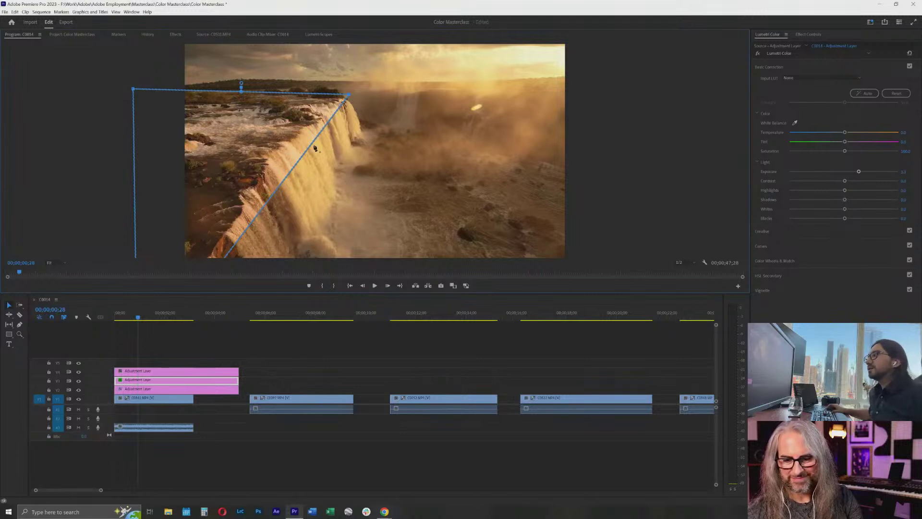
pyautogui.click(286, 364)
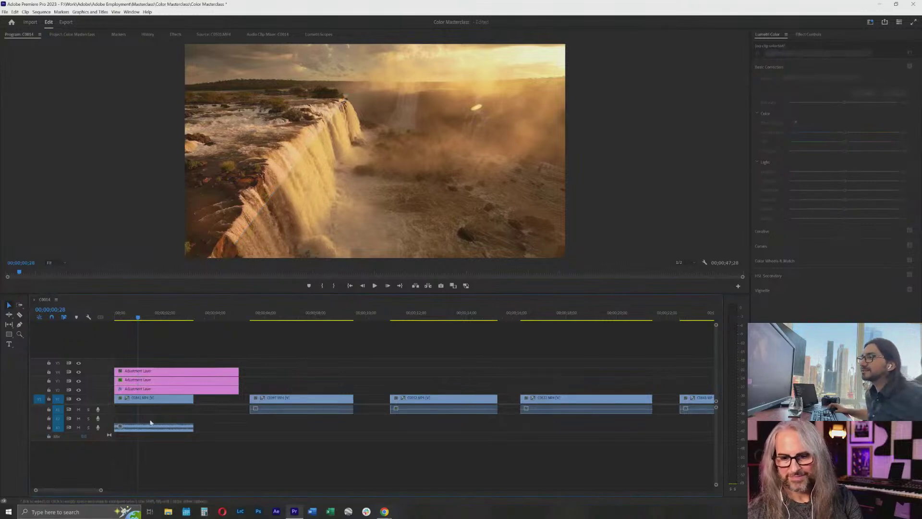
# Set the middle adjustment layer's mask feather to 800 and check the blended result on the waterfall frame.
pyautogui.click(163, 383)
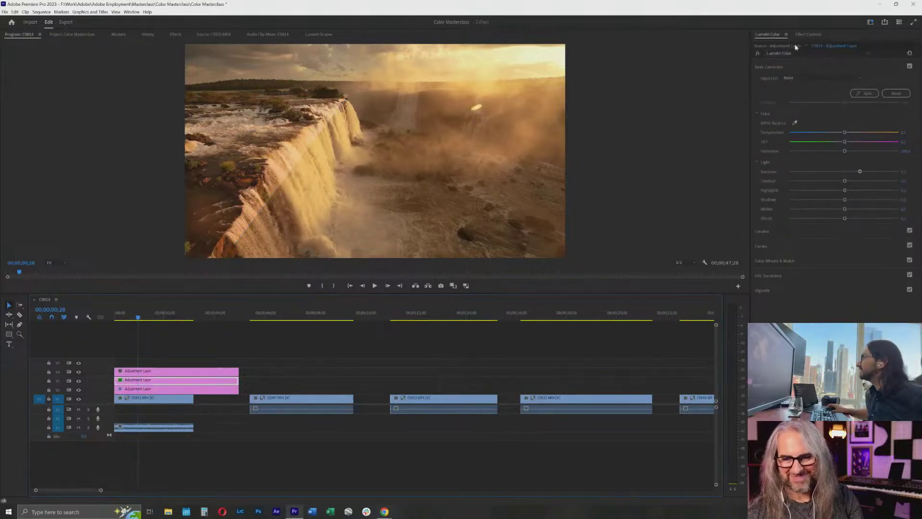
pyautogui.click(810, 35)
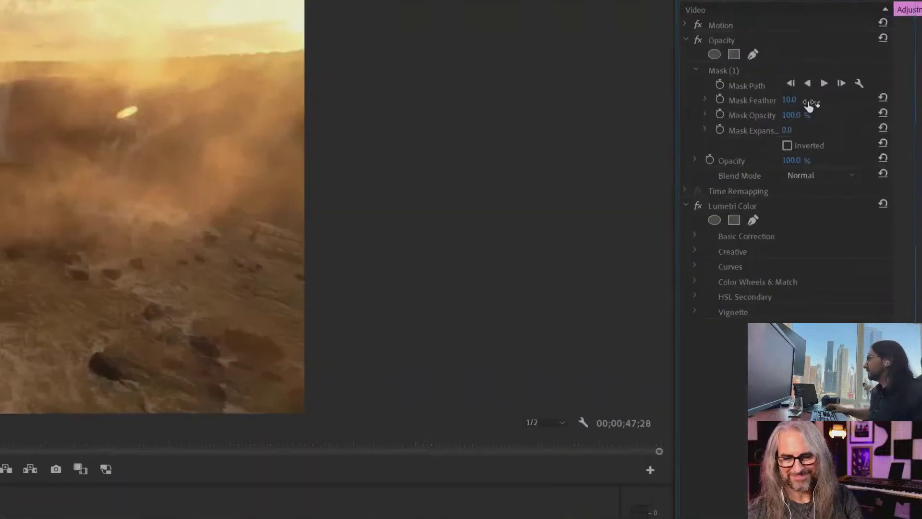
pyautogui.click(793, 100)
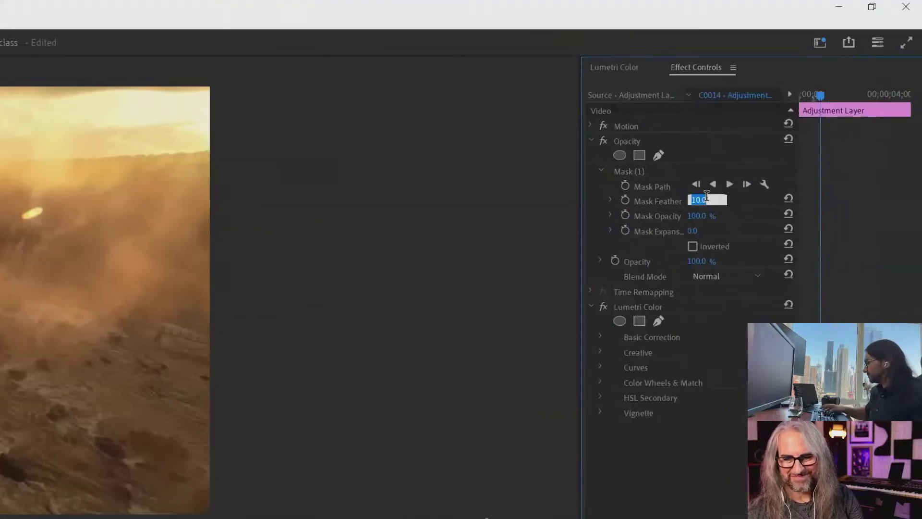
pyautogui.write('800')
pyautogui.press('Return')
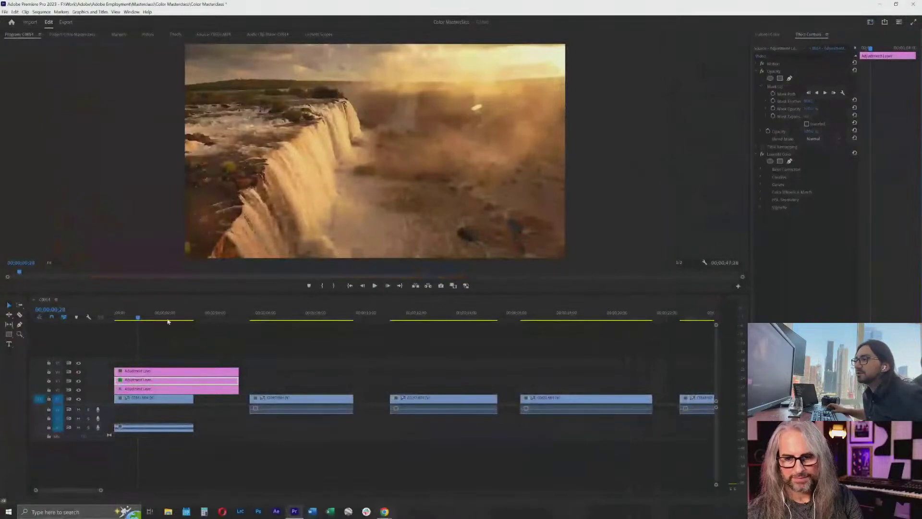
pyautogui.moveTo(138, 318)
pyautogui.mouseDown()
pyautogui.moveTo(114, 322)
pyautogui.moveTo(139, 320)
pyautogui.mouseUp()
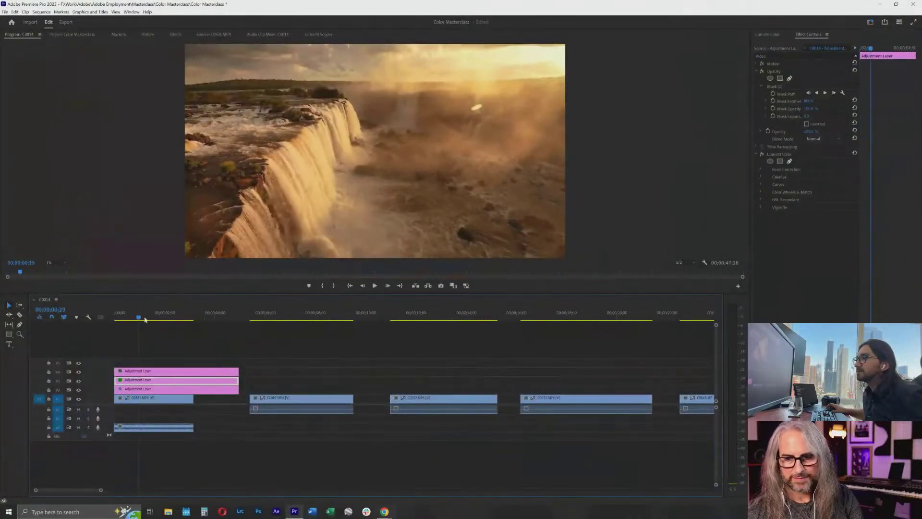
# Add a four-point opacity mask to the uppermost adjustment layer and fit it across the full width of the sky down to the horizon.
pyautogui.click(148, 371)
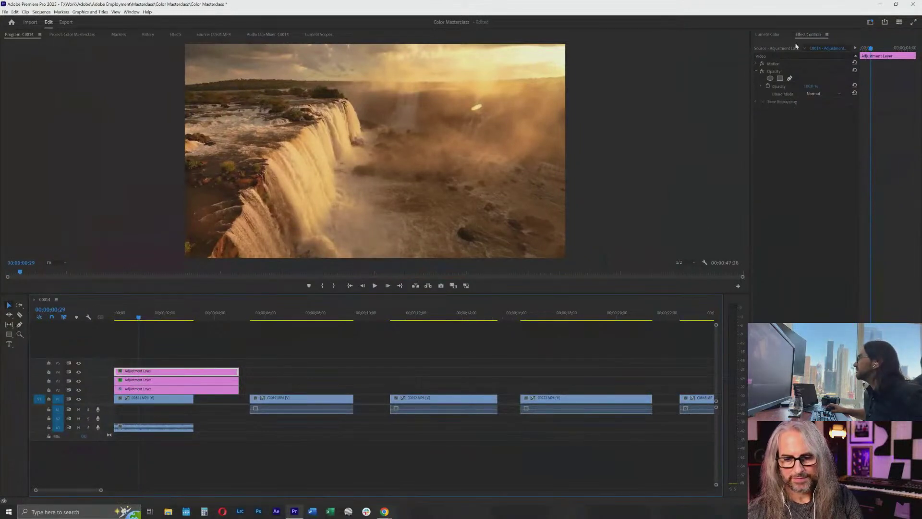
pyautogui.click(780, 77)
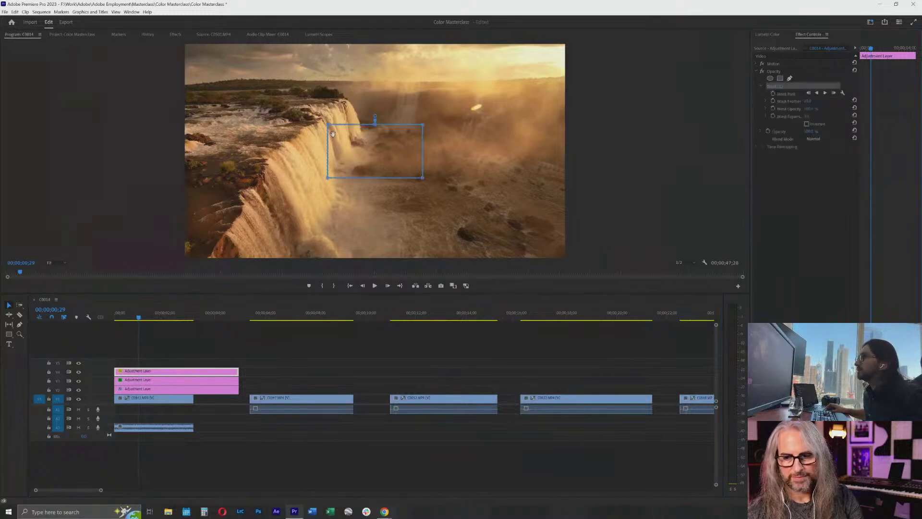
pyautogui.moveTo(345, 135); pyautogui.dragTo(218, 49)
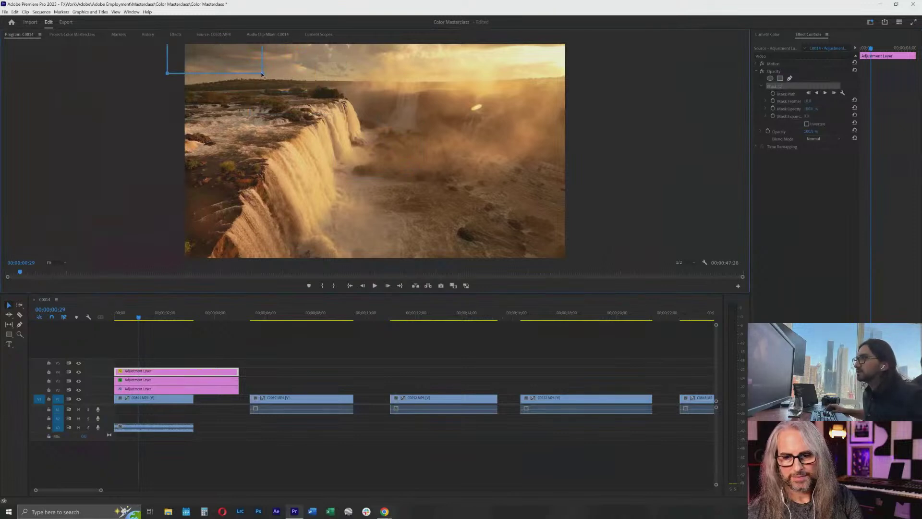
pyautogui.moveTo(262, 73); pyautogui.dragTo(543, 71)
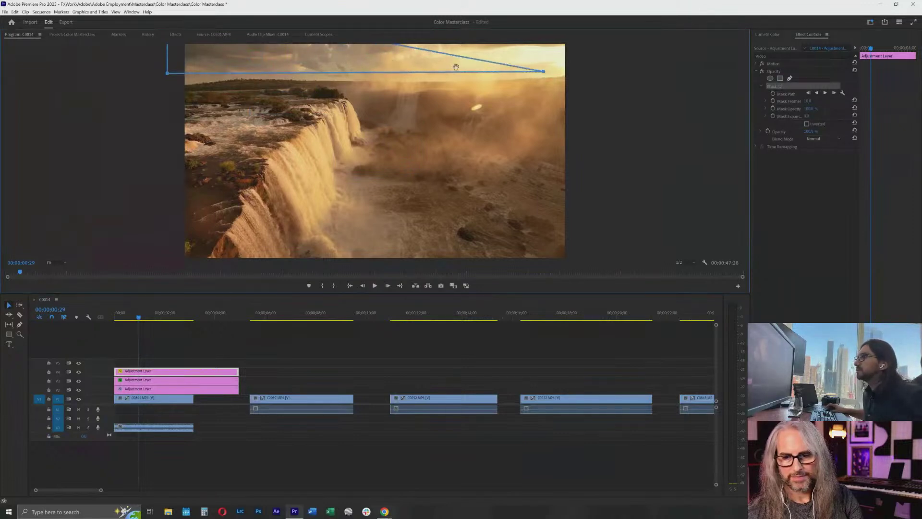
pyautogui.moveTo(271, 51); pyautogui.dragTo(289, 85)
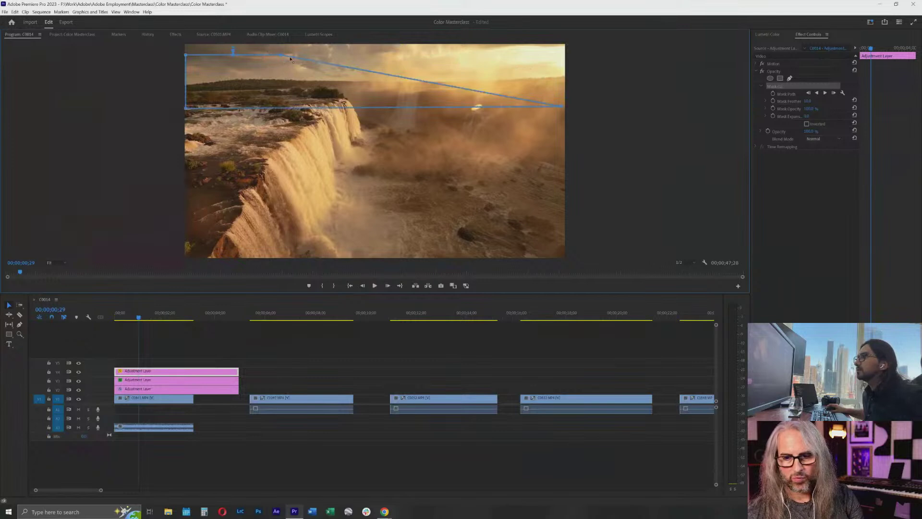
pyautogui.moveTo(541, 45); pyautogui.dragTo(568, 45)
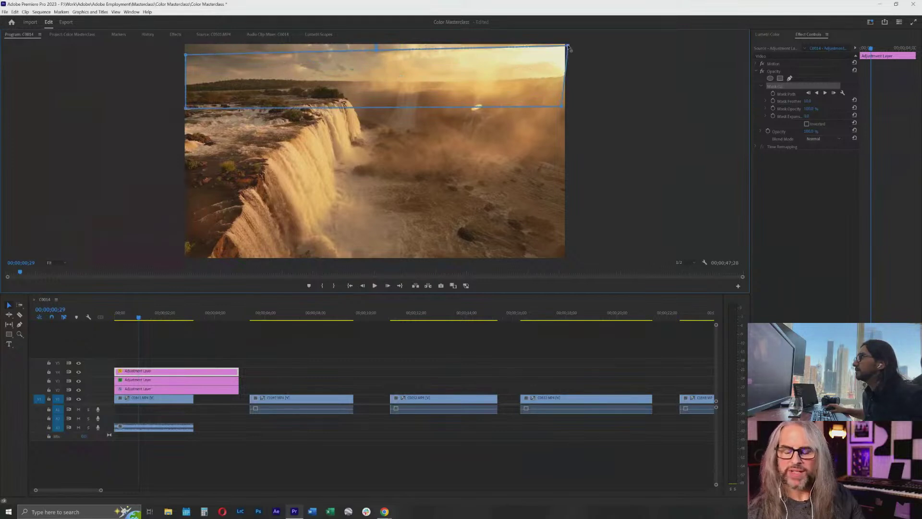
pyautogui.moveTo(186, 55); pyautogui.dragTo(177, 46)
pyautogui.moveTo(244, 83); pyautogui.dragTo(247, 48)
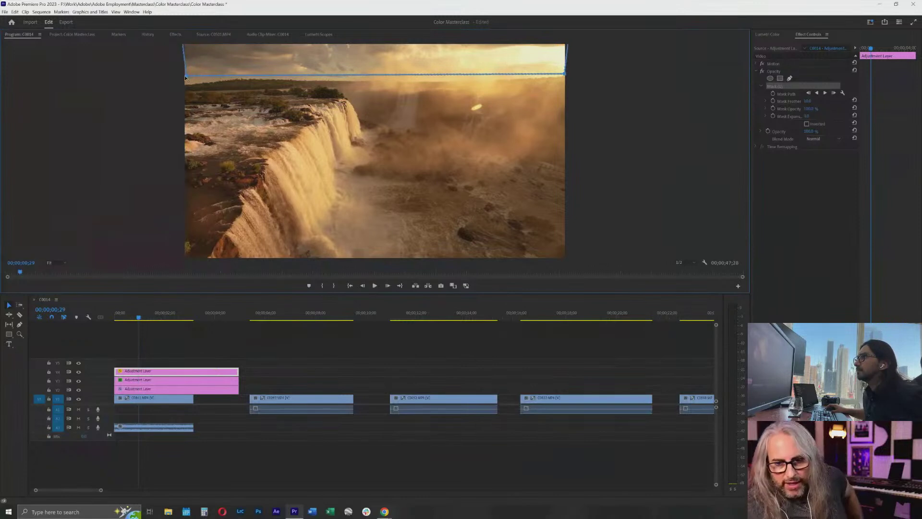
pyautogui.moveTo(188, 74); pyautogui.dragTo(181, 79)
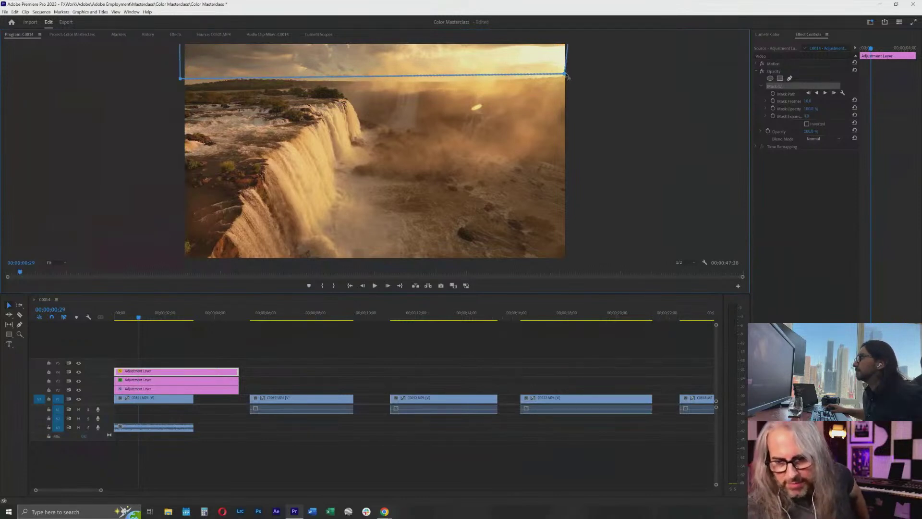
pyautogui.moveTo(565, 74); pyautogui.dragTo(570, 74)
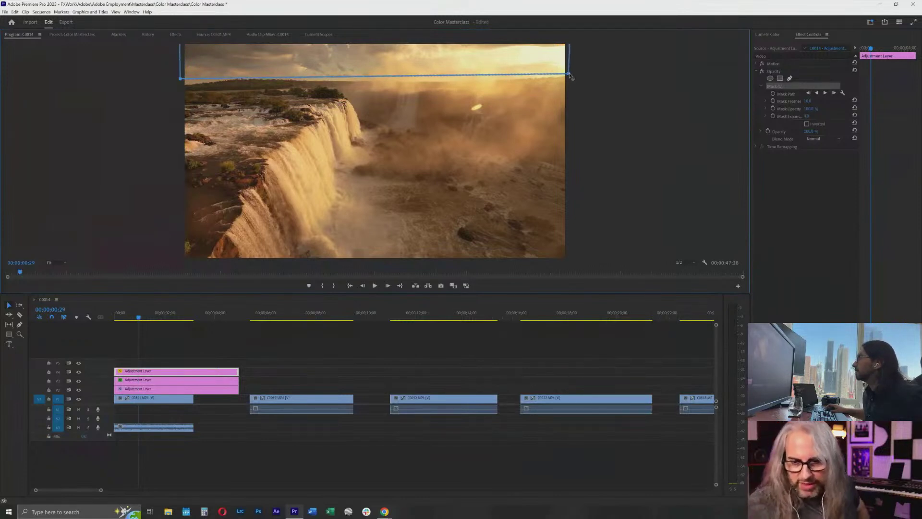
# Lower the highlights and strongly raise the contrast of the sky-masked uppermost adjustment layer.
pyautogui.click(768, 34)
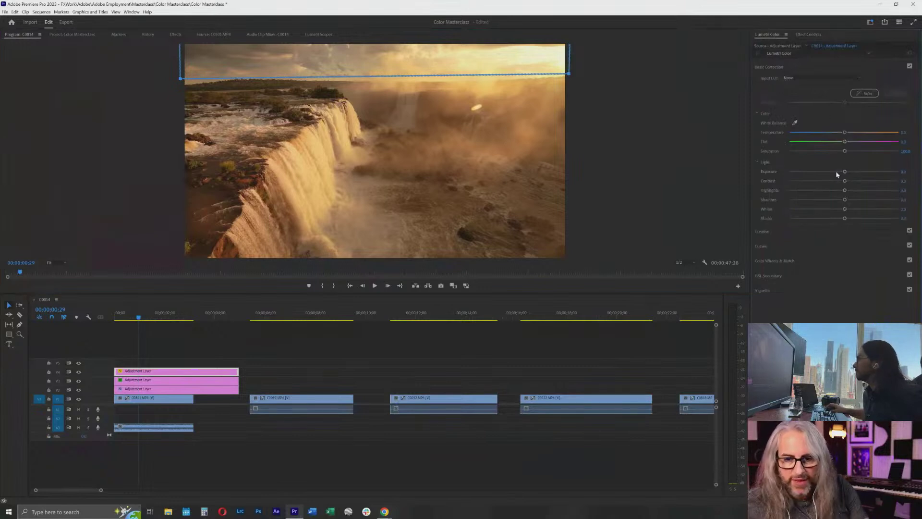
pyautogui.moveTo(825, 190); pyautogui.dragTo(819, 192)
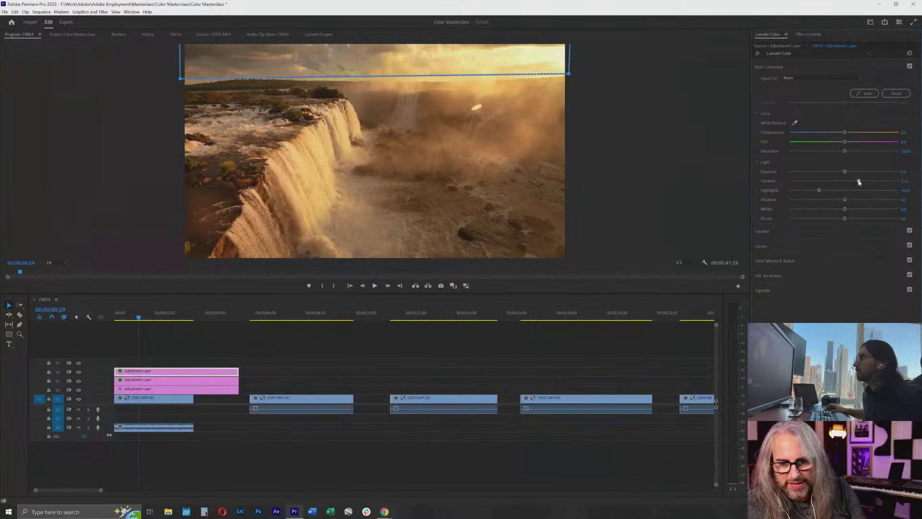
pyautogui.moveTo(859, 182); pyautogui.dragTo(884, 181)
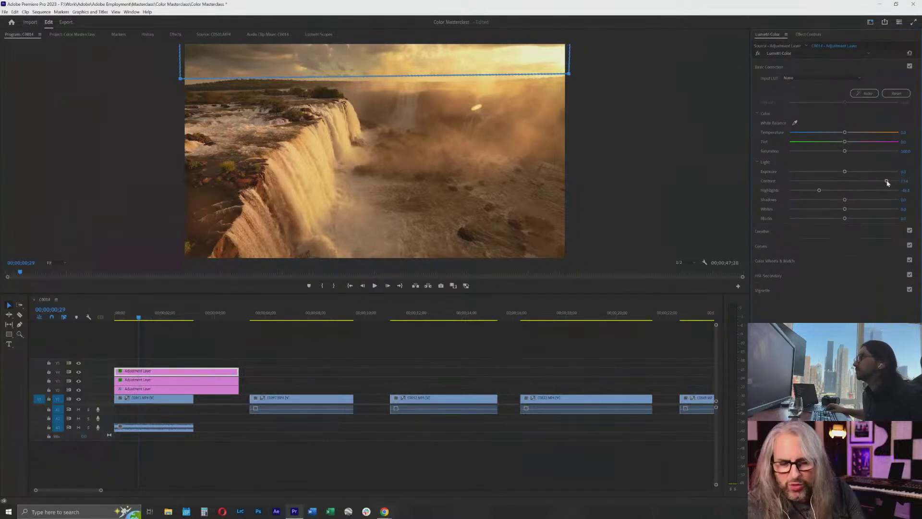
pyautogui.moveTo(807, 190); pyautogui.dragTo(812, 191)
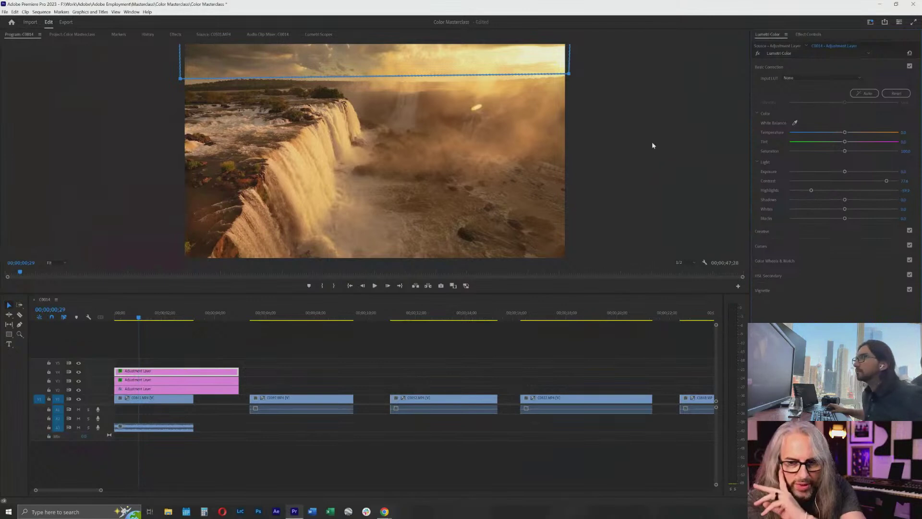
# Set the uppermost adjustment layer's sky mask feather to 800 and deselect the layer to view the blended result.
pyautogui.click(806, 35)
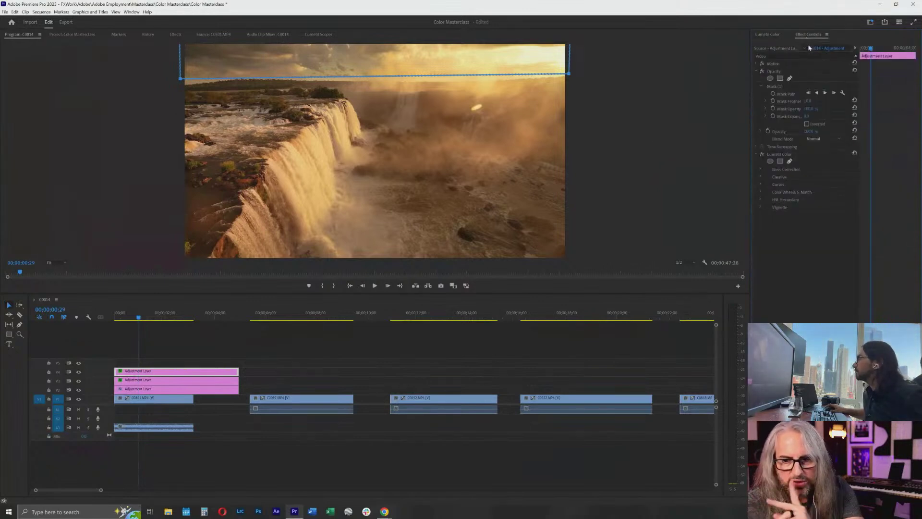
pyautogui.click(807, 102)
pyautogui.write('80')
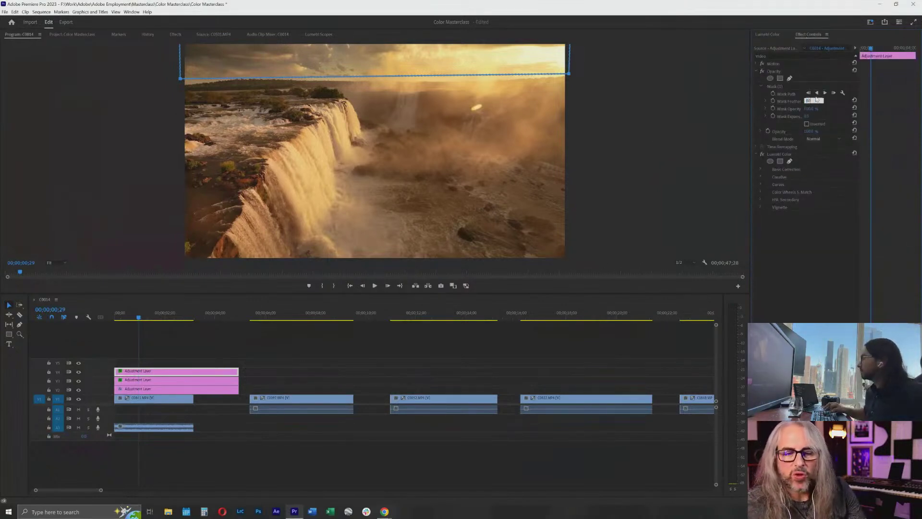
pyautogui.press('Return')
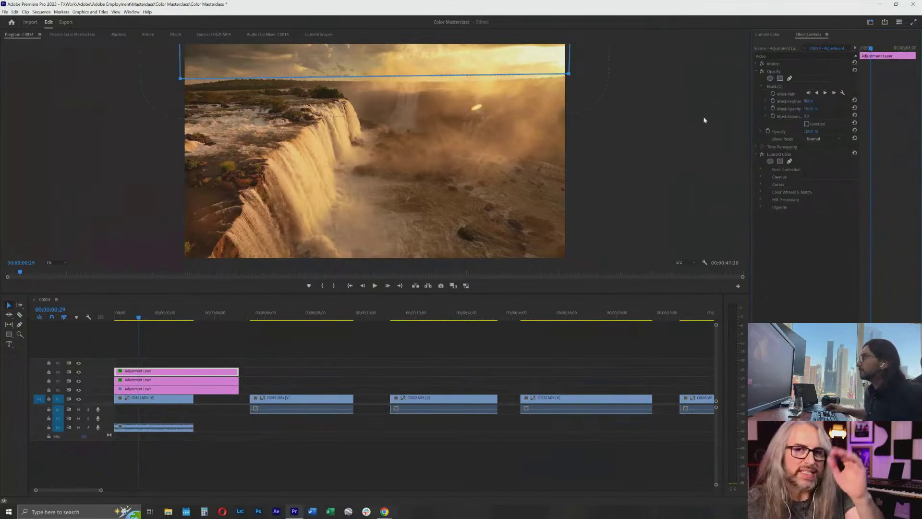
pyautogui.click(772, 35)
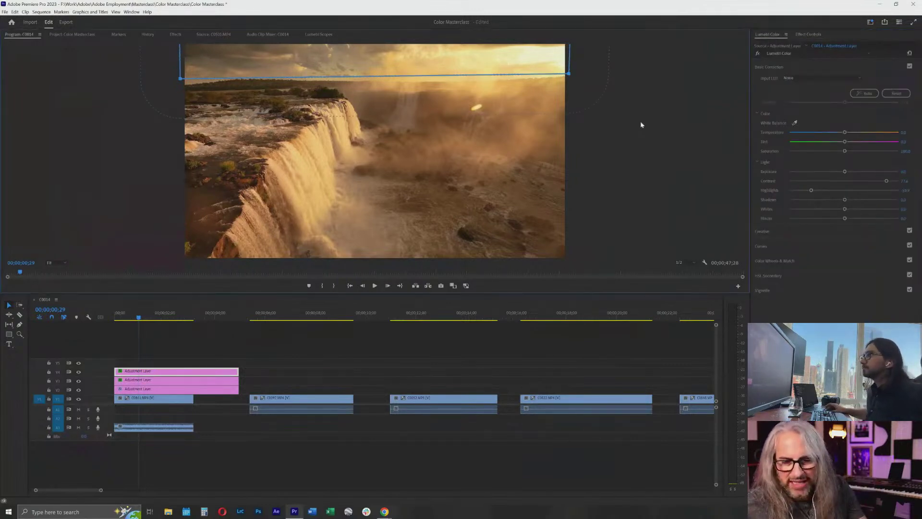
pyautogui.click(472, 356)
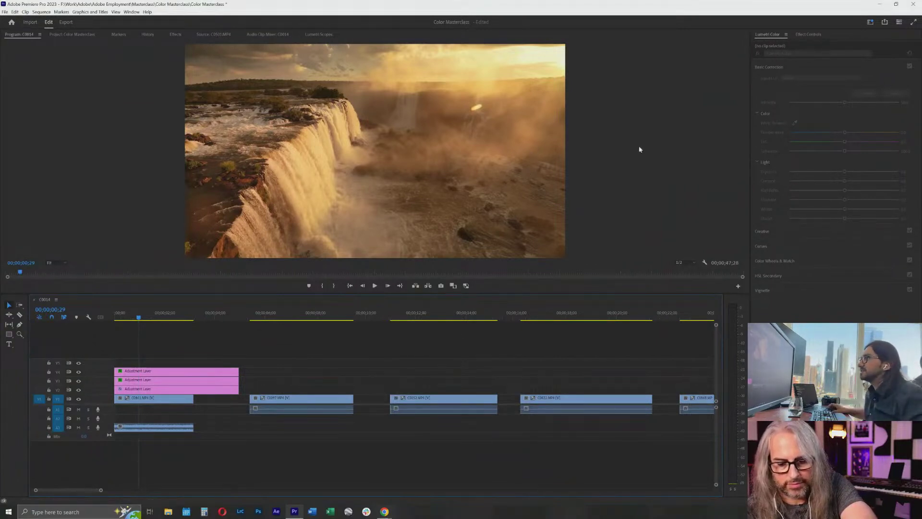
# Compare the waterfall shot with and without its three adjustment layers by toggling the video track outputs, leaving all tracks visible.
pyautogui.click(79, 390)
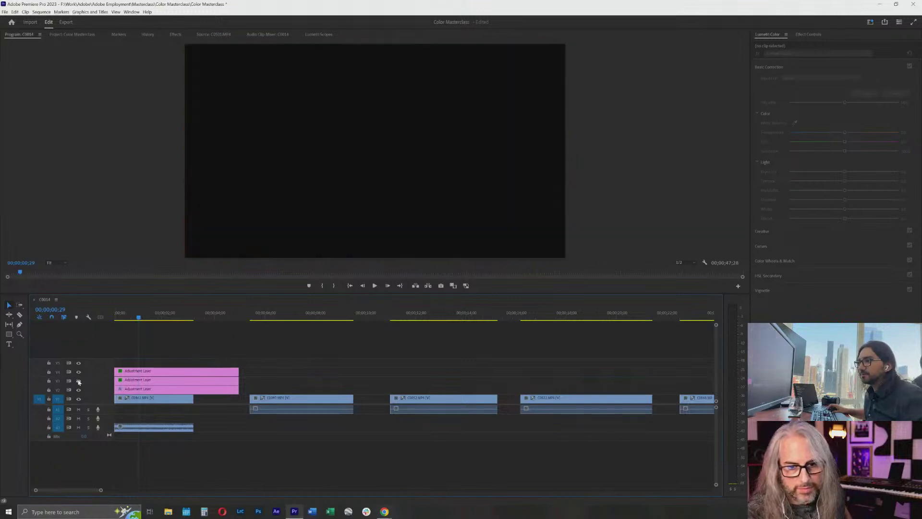
pyautogui.keyDown('shift'); pyautogui.click(78, 390); pyautogui.keyUp('shift')
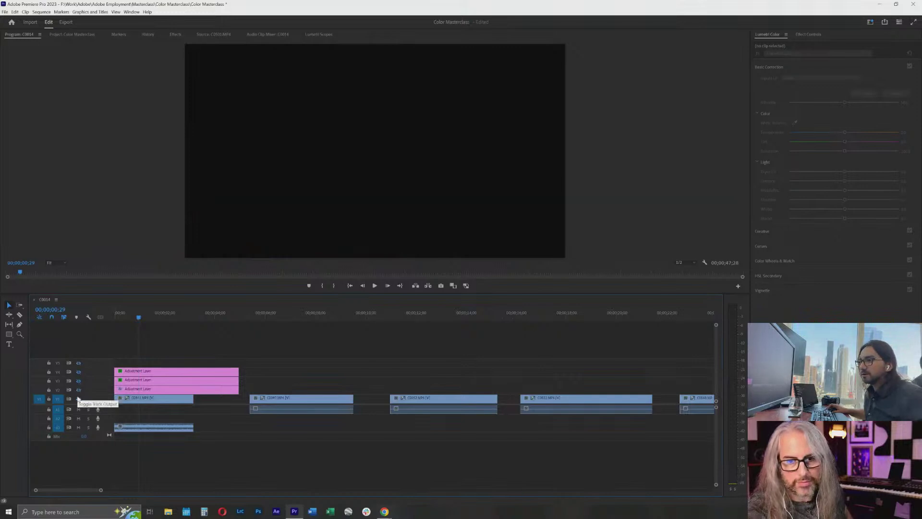
pyautogui.click(79, 399)
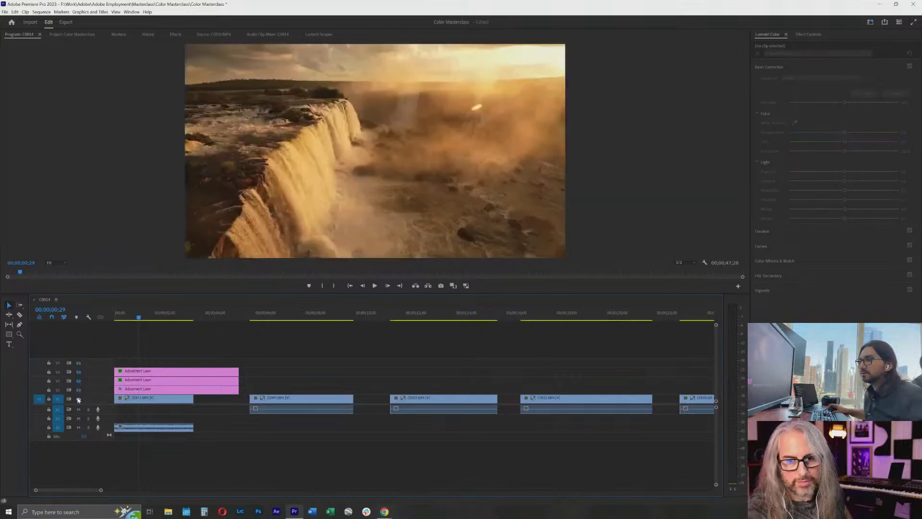
pyautogui.click(79, 369)
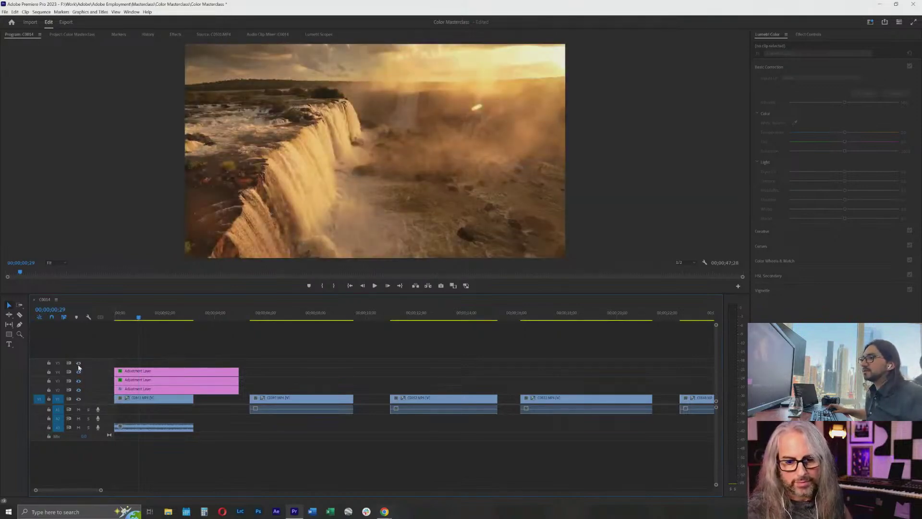
pyautogui.click(79, 363)
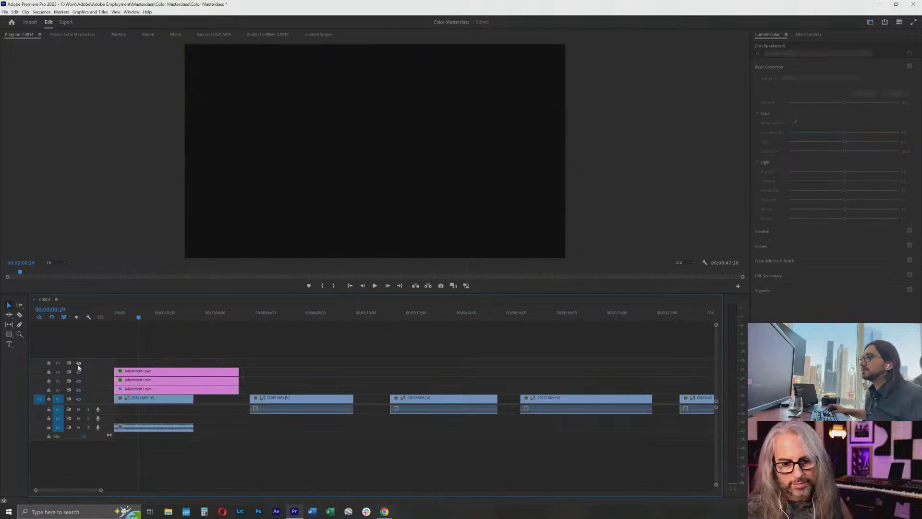
pyautogui.click(79, 390)
pyautogui.click(79, 399)
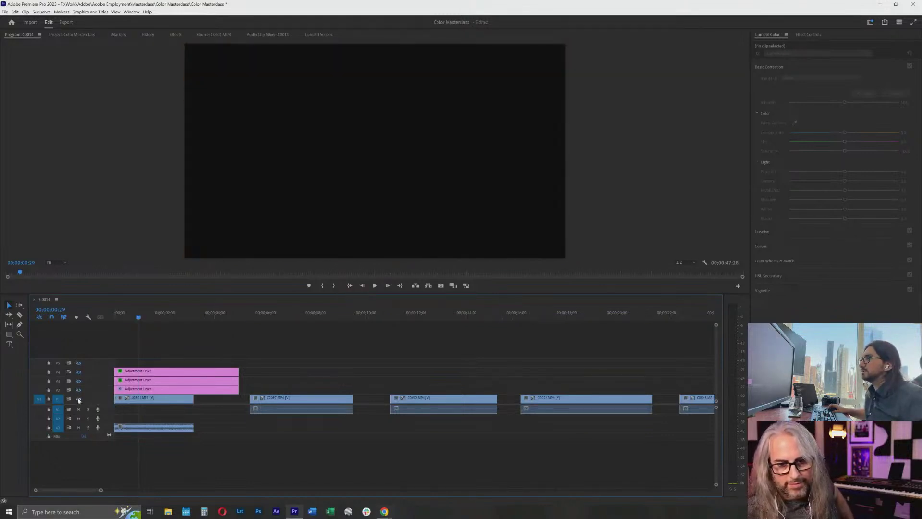
pyautogui.click(79, 399)
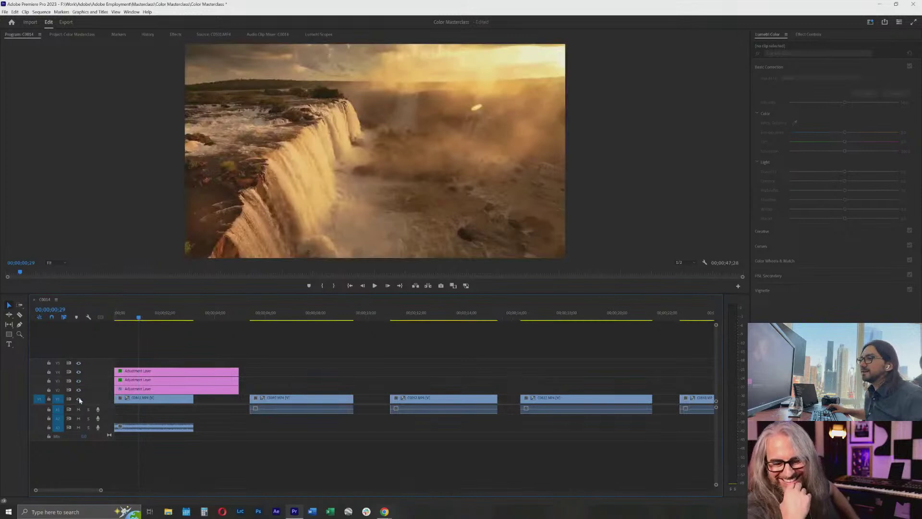
pyautogui.click(79, 399)
pyautogui.click(79, 399)
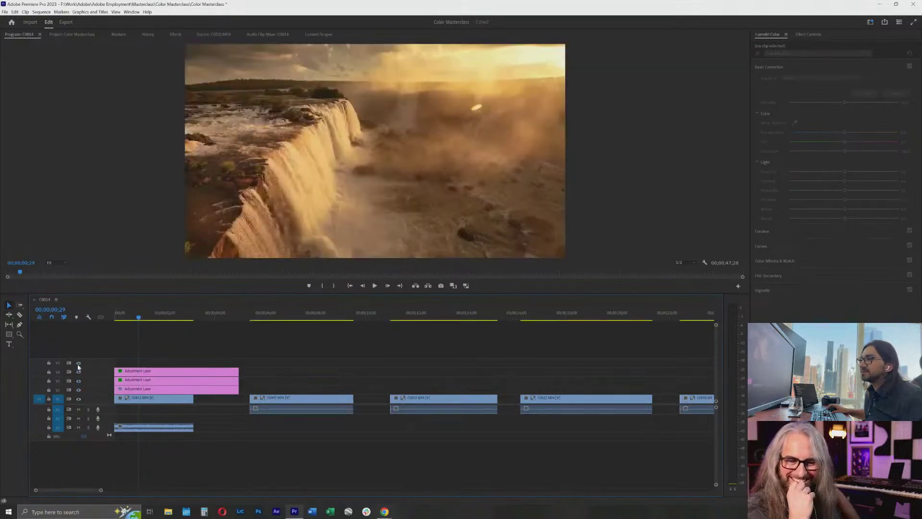
pyautogui.click(79, 399)
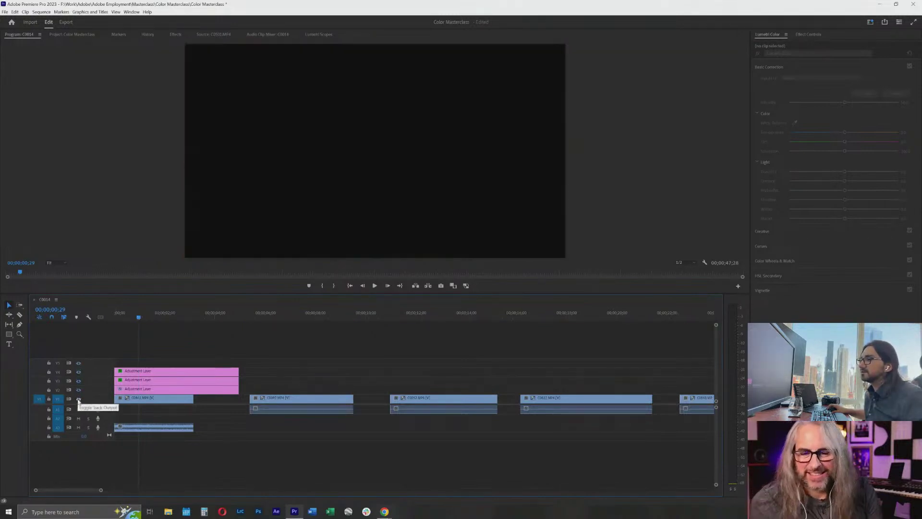
pyautogui.click(79, 400)
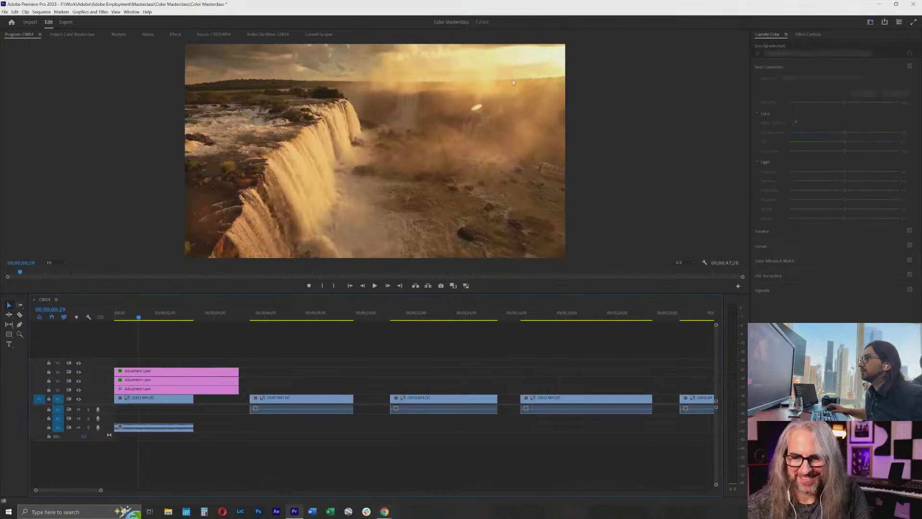
# Raise the contrast of the lowest adjustment layer on the waterfall shot and deselect the layer.
pyautogui.click(166, 389)
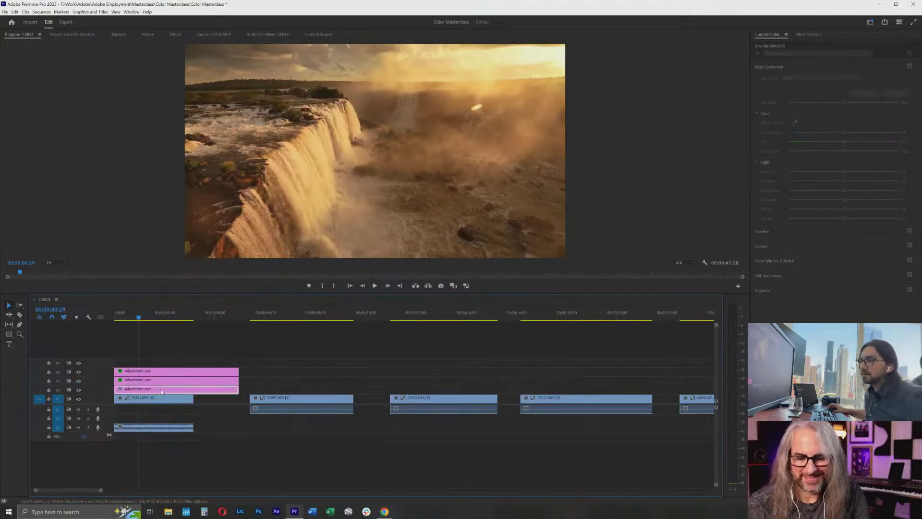
pyautogui.moveTo(858, 181); pyautogui.dragTo(867, 181)
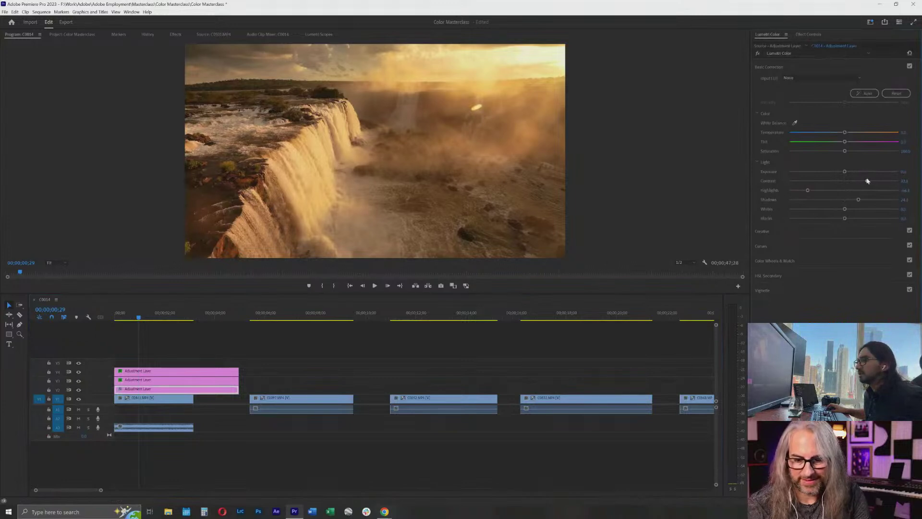
pyautogui.click(379, 358)
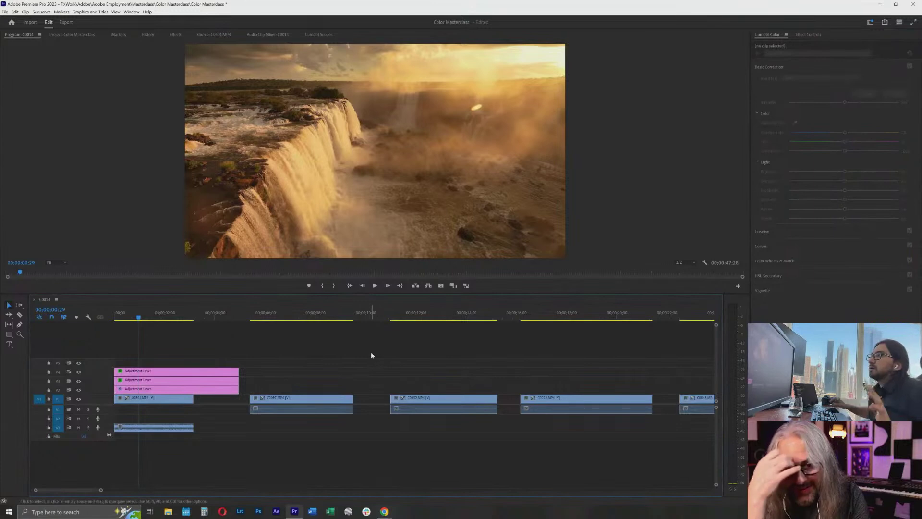
# Scale the second timeline clip, the portrait with the fern, to the frame size.
pyautogui.click(189, 390)
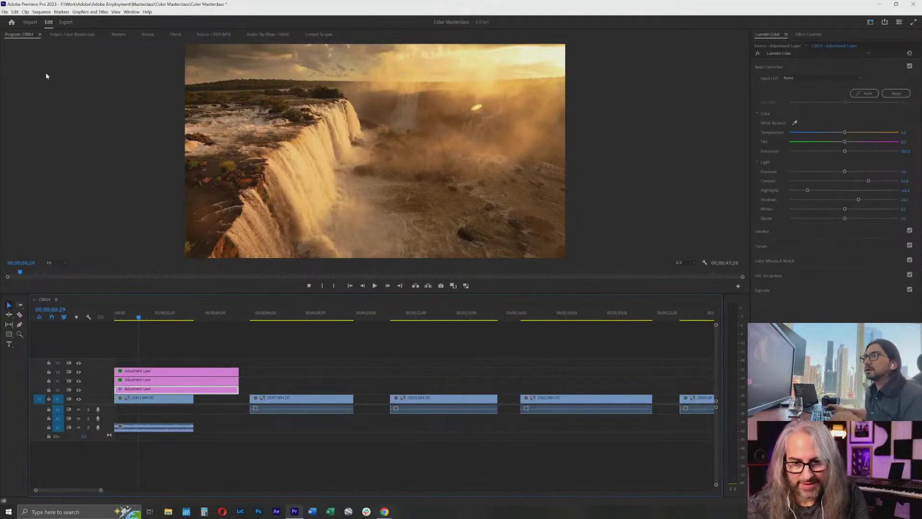
pyautogui.click(79, 36)
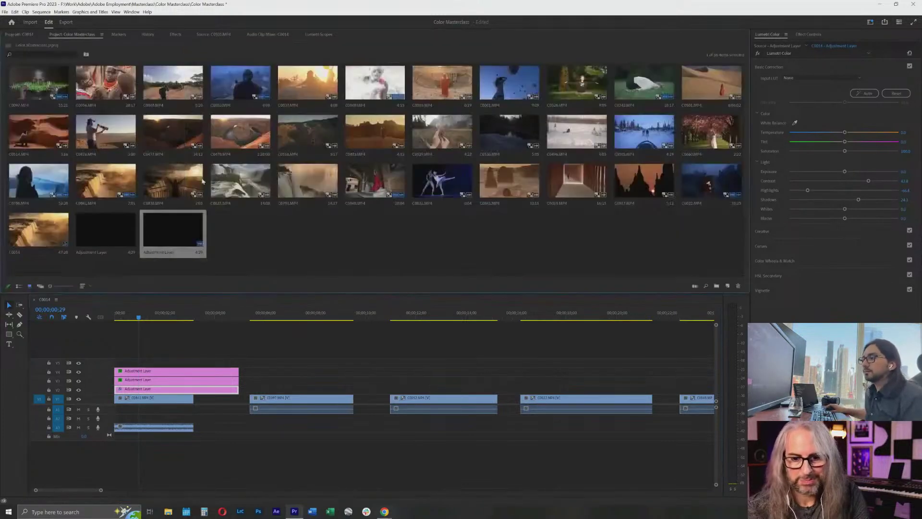
pyautogui.click(284, 307)
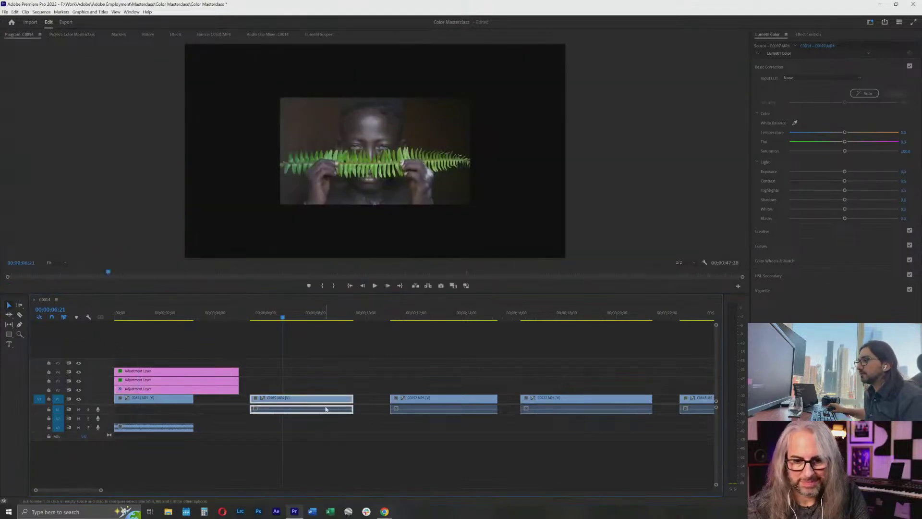
pyautogui.rightClick(327, 405)
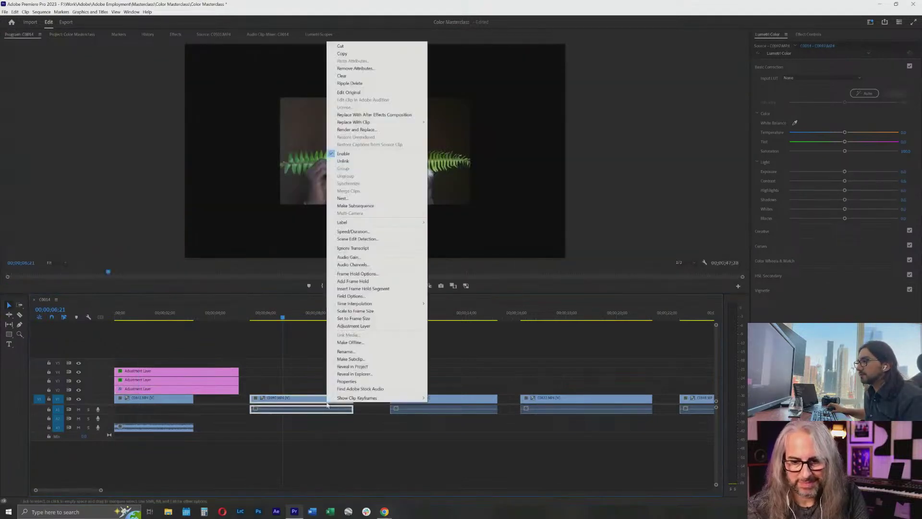
pyautogui.click(384, 311)
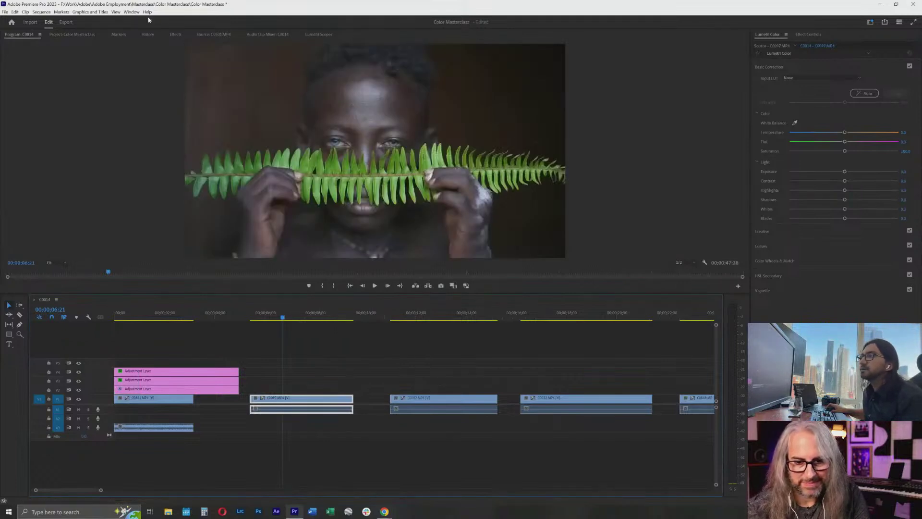
# Stack three adjustment layers from the project above the fern portrait clip, aligned to its start.
pyautogui.click(72, 35)
pyautogui.moveTo(173, 230); pyautogui.dragTo(272, 380)
pyautogui.moveTo(270, 316)
pyautogui.mouseDown()
pyautogui.moveTo(262, 317)
pyautogui.moveTo(283, 317)
pyautogui.mouseUp()
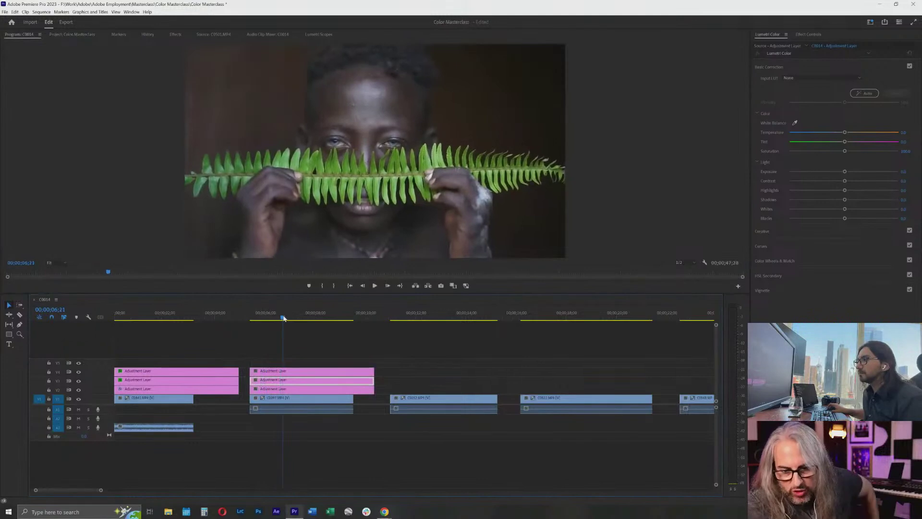
# Try a slight exposure increase on the lowest adjustment layer above the fern portrait.
pyautogui.click(321, 392)
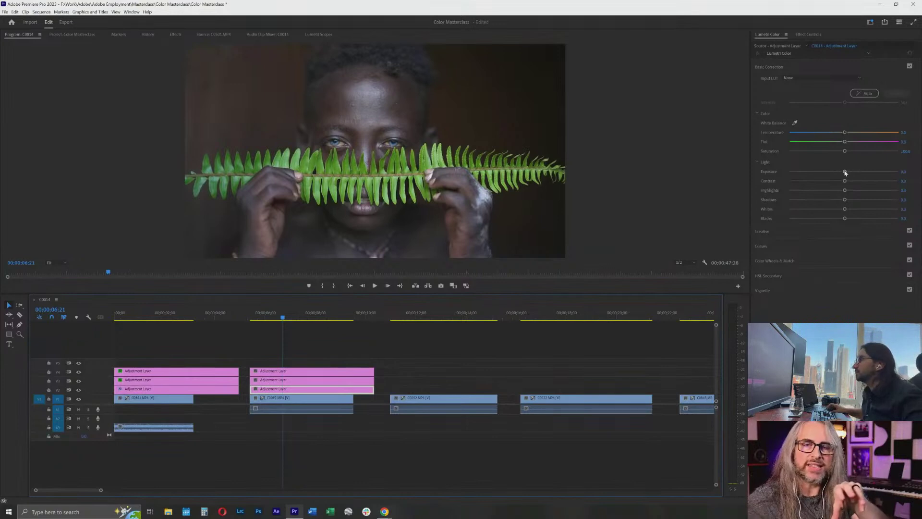
pyautogui.moveTo(844, 172); pyautogui.dragTo(850, 173)
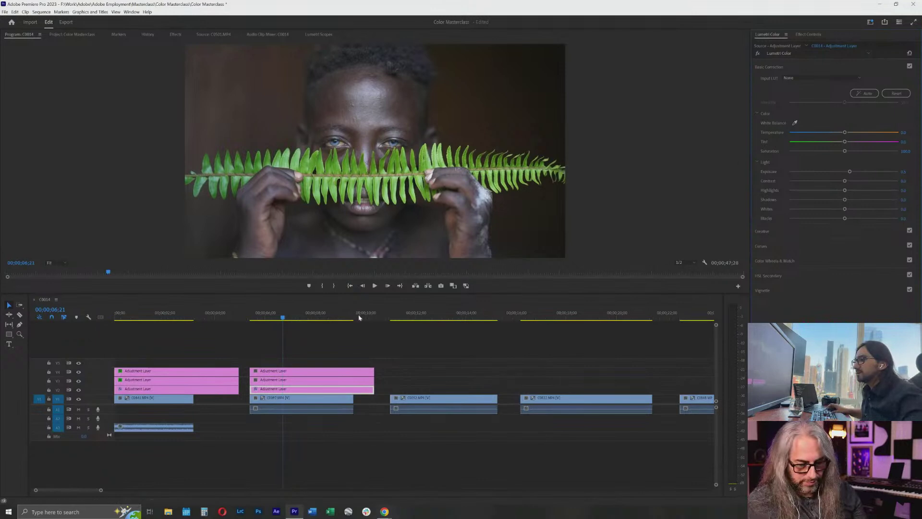
pyautogui.hotkey('ctrl', 'z')
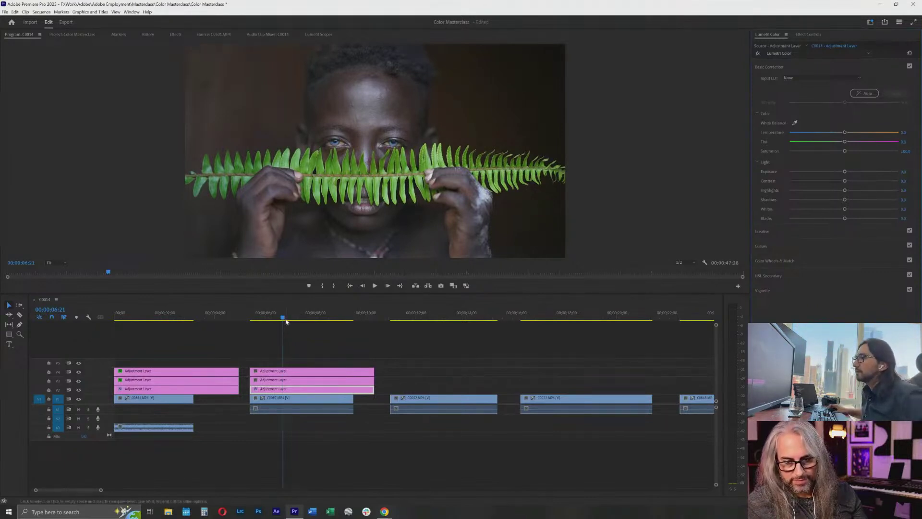
# Add an elliptical opacity mask to the middle adjustment layer above the fern portrait and fit it around the face.
pyautogui.moveTo(284, 321); pyautogui.dragTo(291, 319)
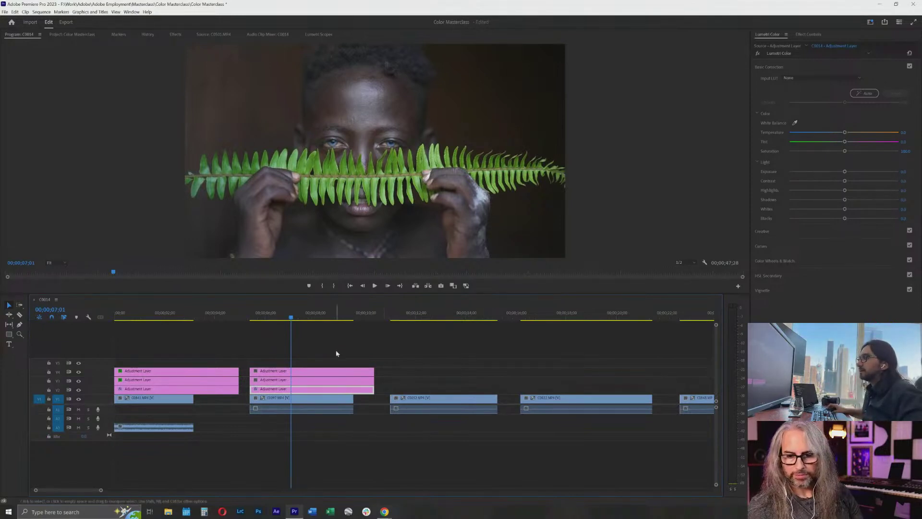
pyautogui.click(281, 382)
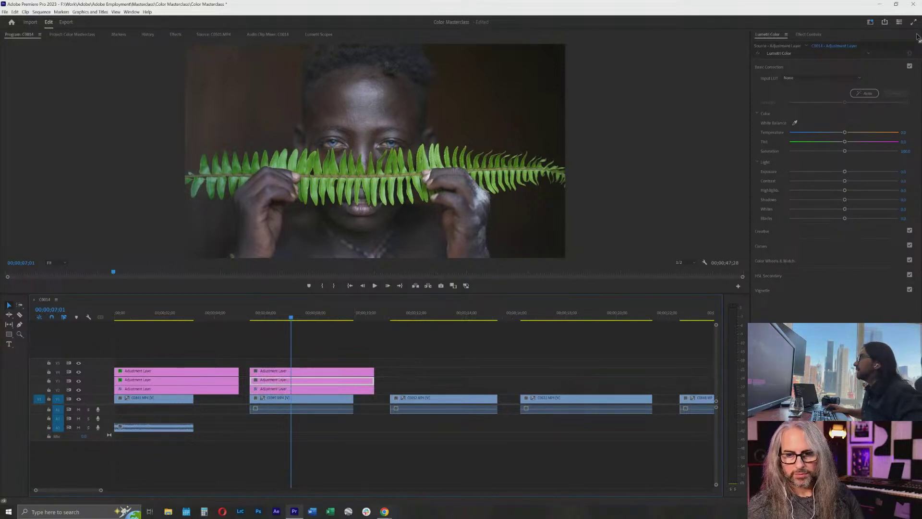
pyautogui.click(809, 35)
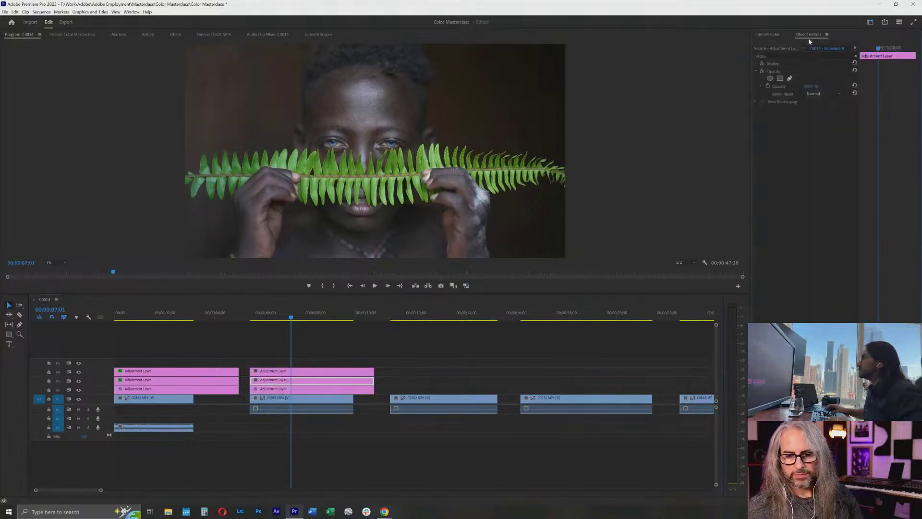
pyautogui.click(770, 79)
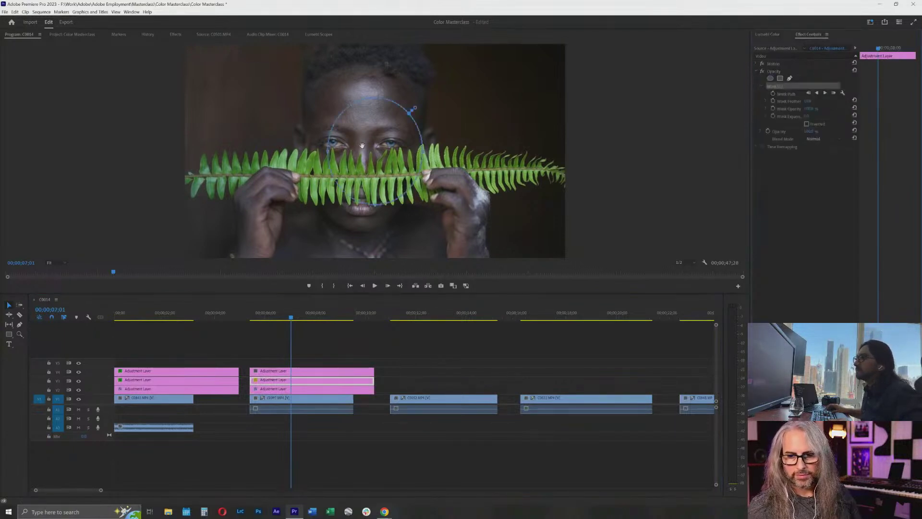
pyautogui.moveTo(370, 194); pyautogui.dragTo(354, 231)
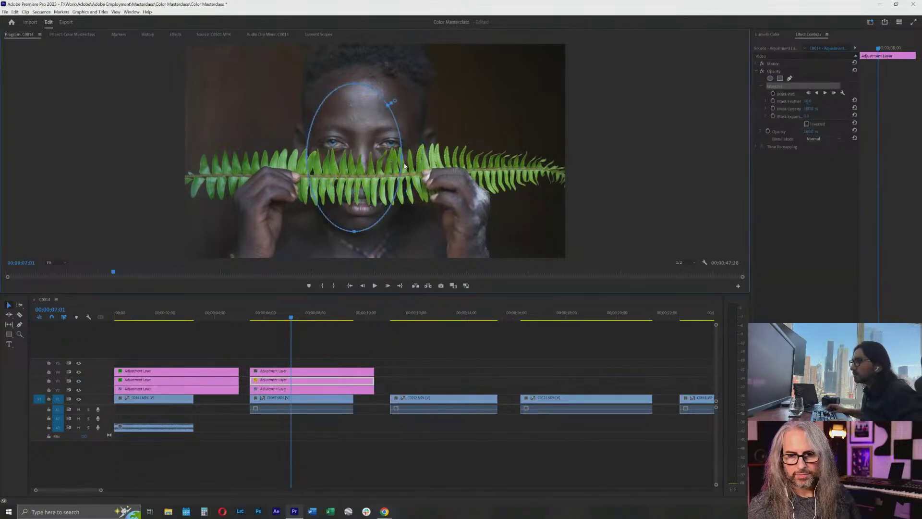
pyautogui.moveTo(403, 165); pyautogui.dragTo(425, 163)
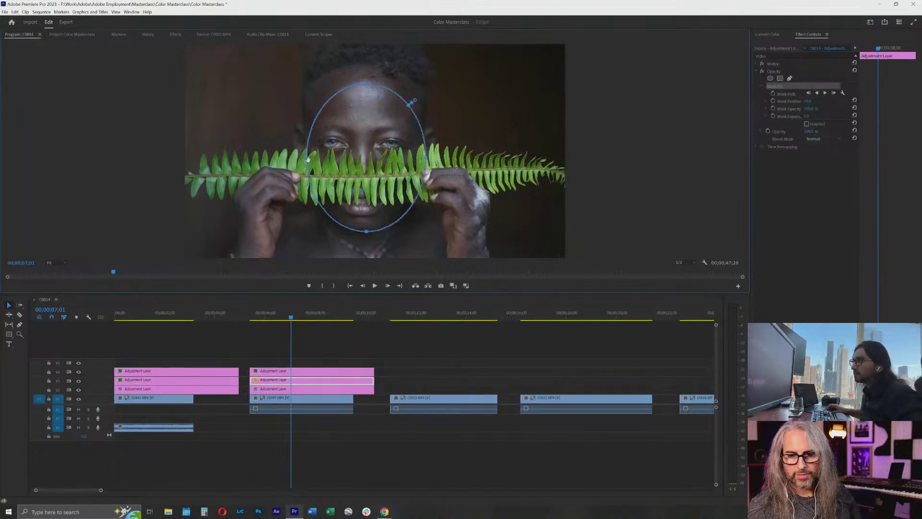
pyautogui.moveTo(308, 159); pyautogui.dragTo(300, 158)
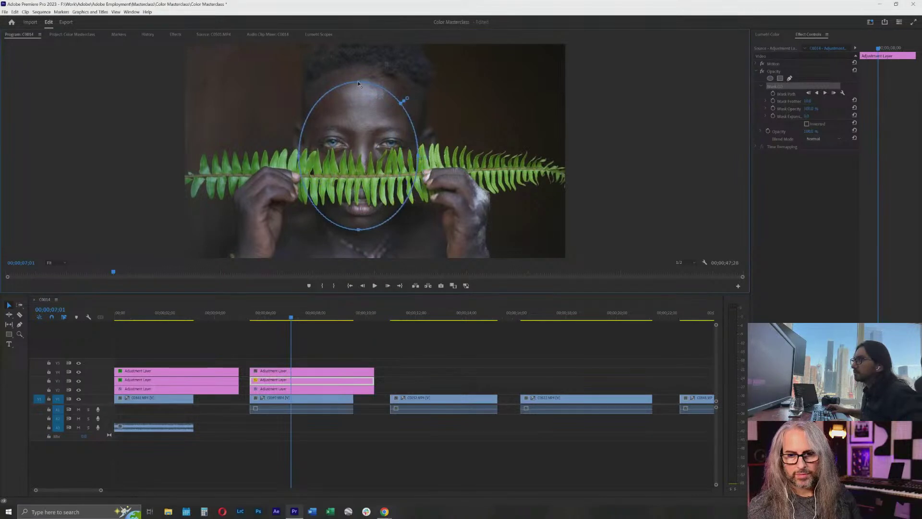
pyautogui.moveTo(357, 82); pyautogui.dragTo(358, 64)
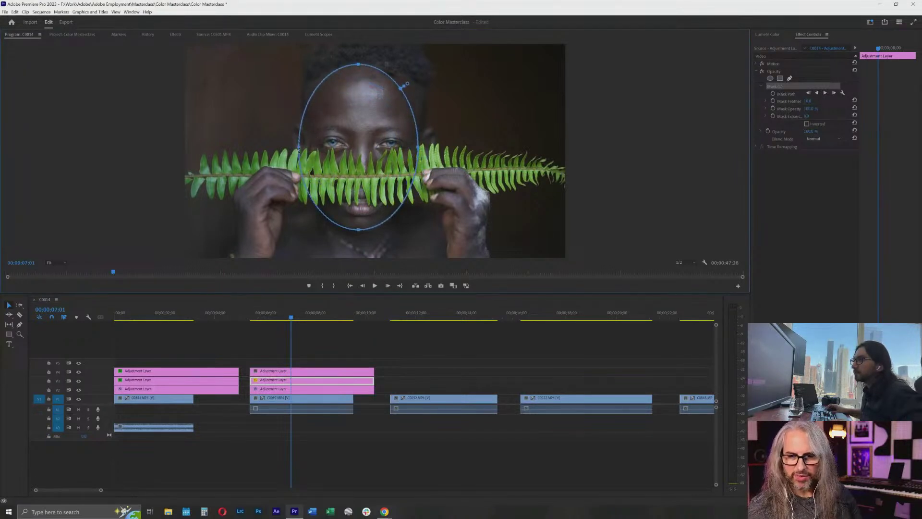
pyautogui.moveTo(298, 149); pyautogui.dragTo(297, 148)
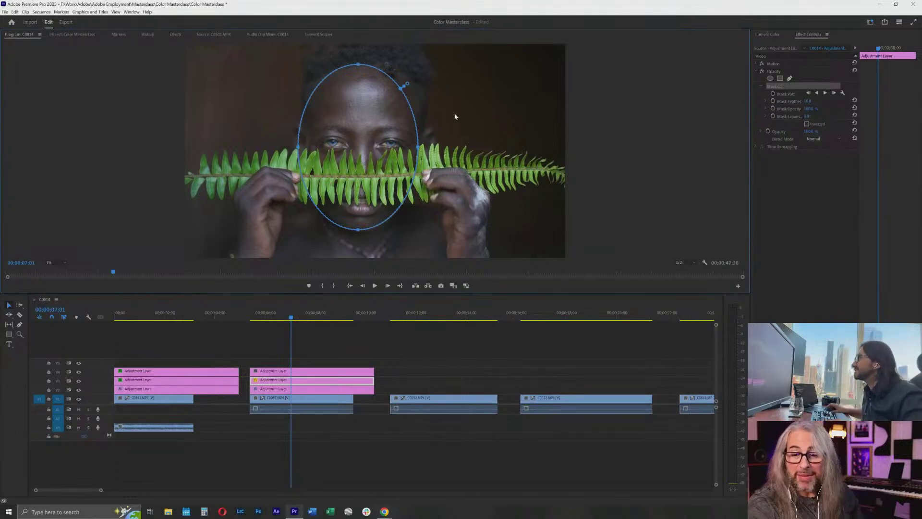
# Raise the exposure of the face-masked middle adjustment layer to about 1.0 and deselect the layer.
pyautogui.click(769, 35)
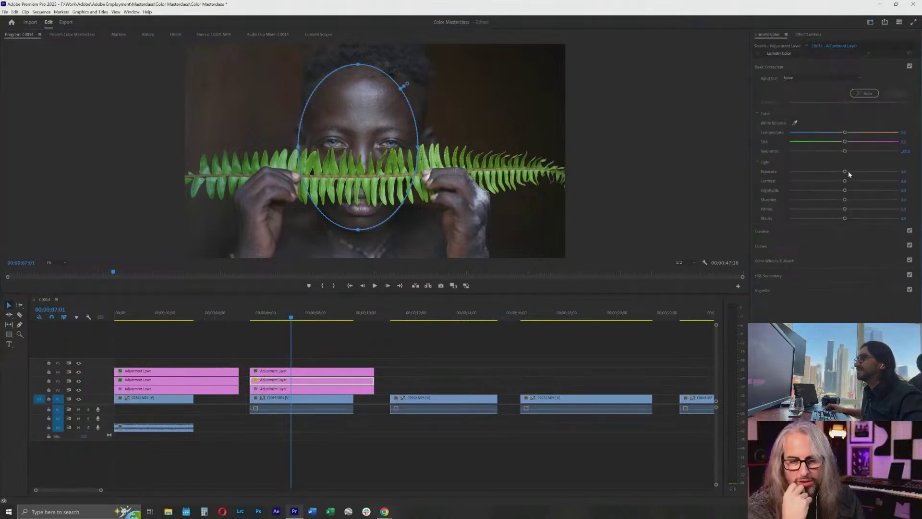
pyautogui.moveTo(847, 172); pyautogui.dragTo(854, 172)
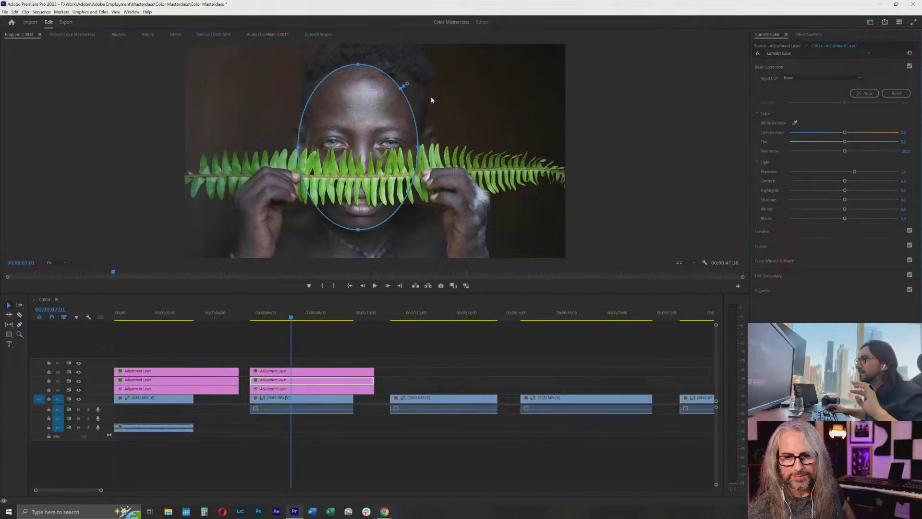
pyautogui.click(809, 35)
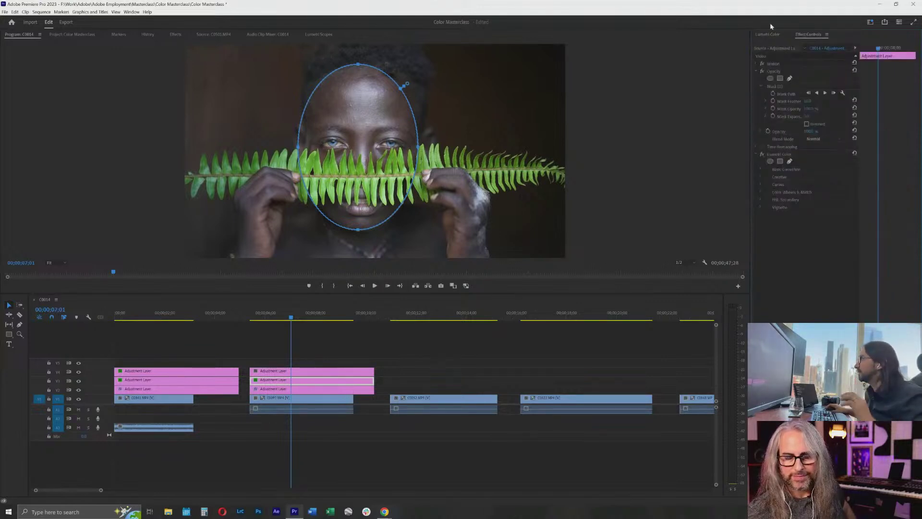
pyautogui.click(768, 34)
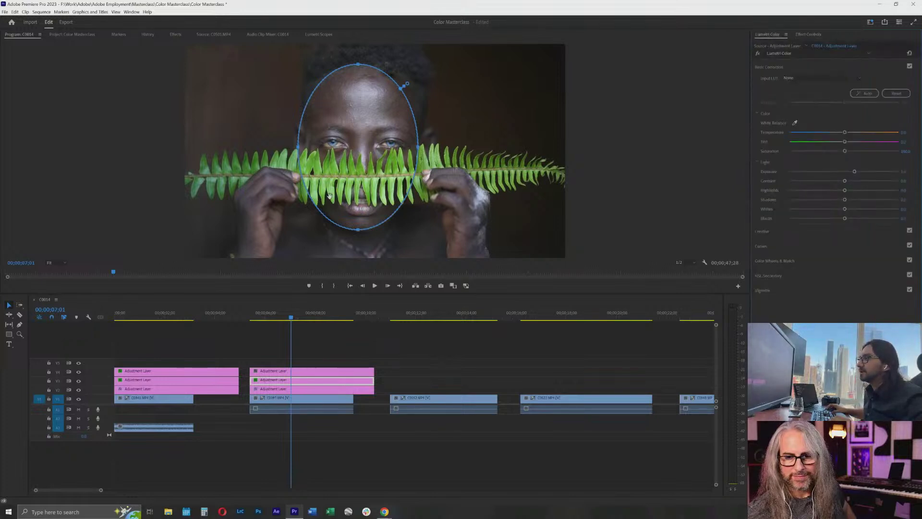
pyautogui.click(809, 34)
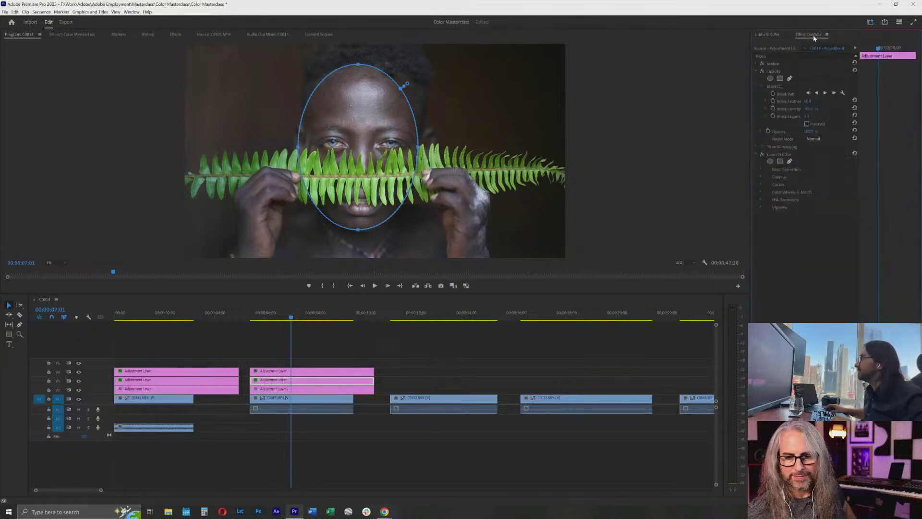
pyautogui.click(371, 344)
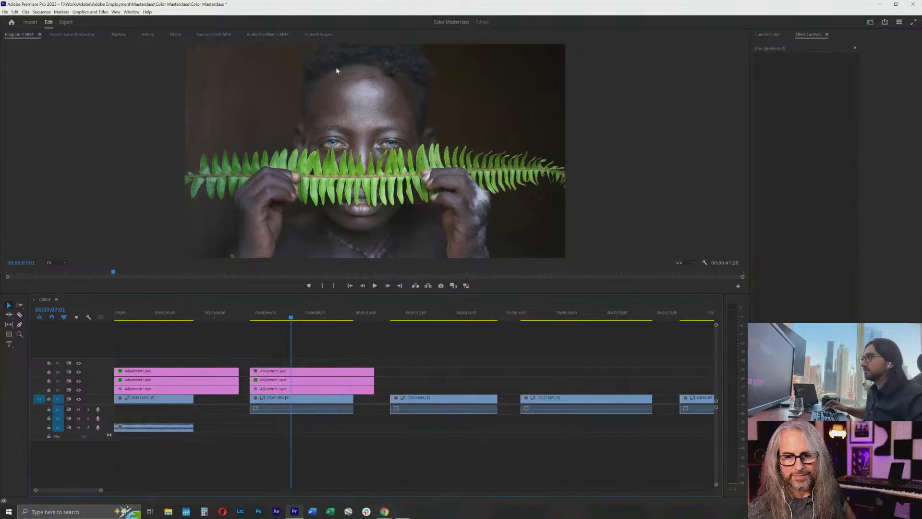
pyautogui.press('super')
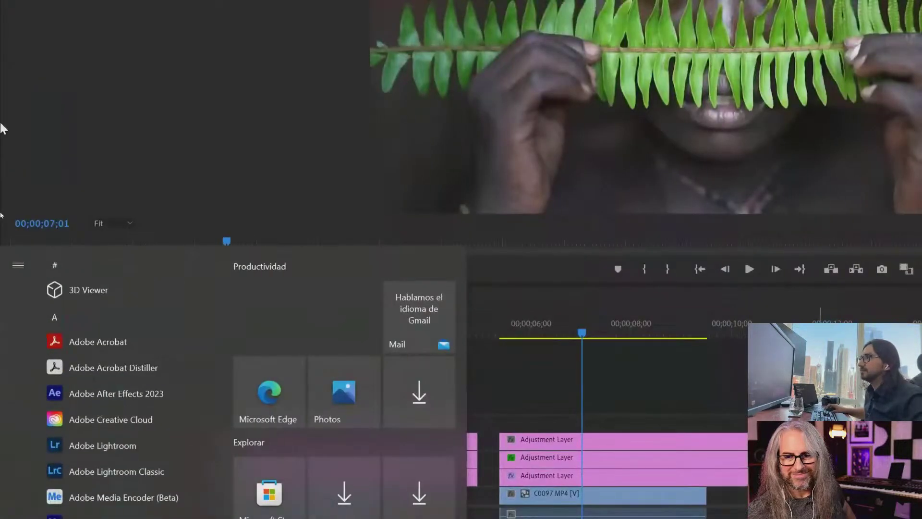
pyautogui.click(155, 141)
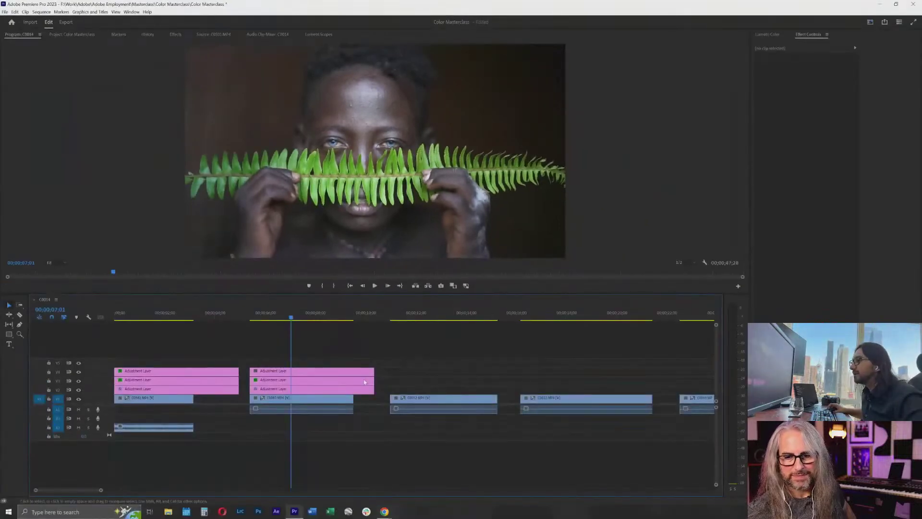
# Set the mask feather of the middle adjustment layer's face mask to 80.
pyautogui.click(336, 380)
pyautogui.click(809, 100)
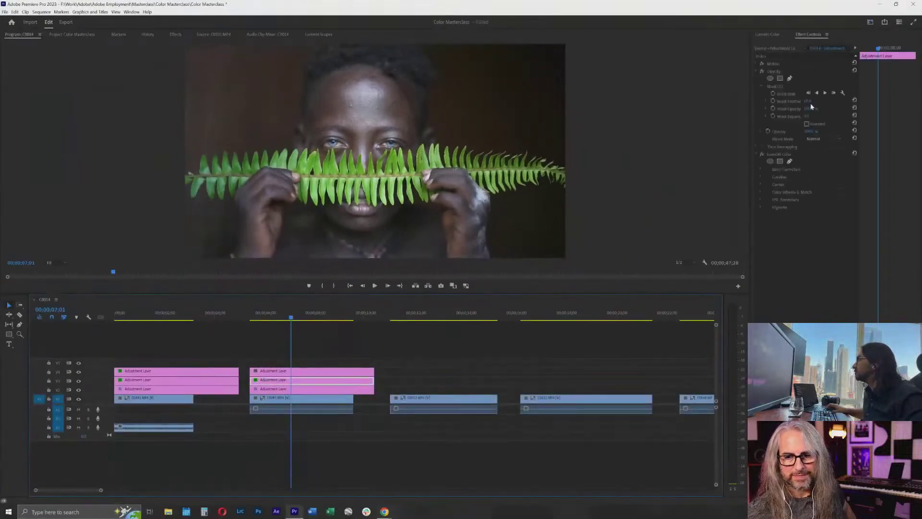
pyautogui.write('80')
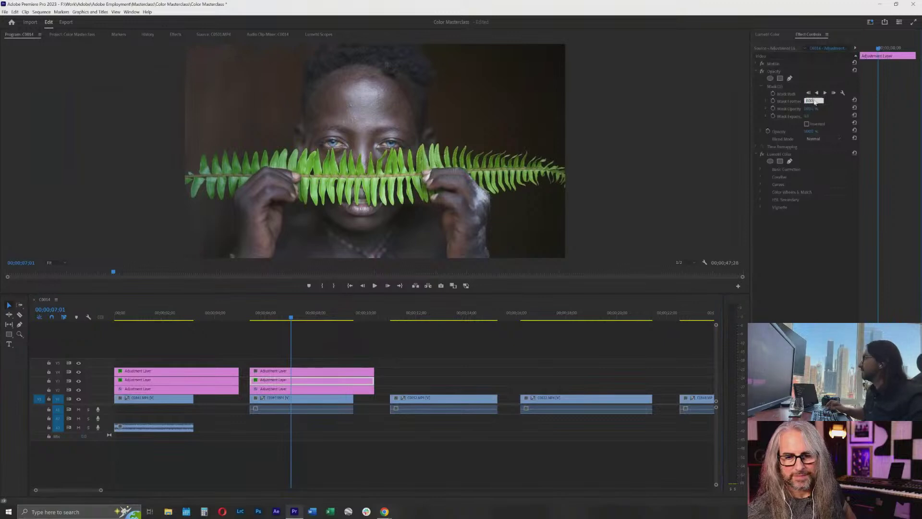
pyautogui.press('Return')
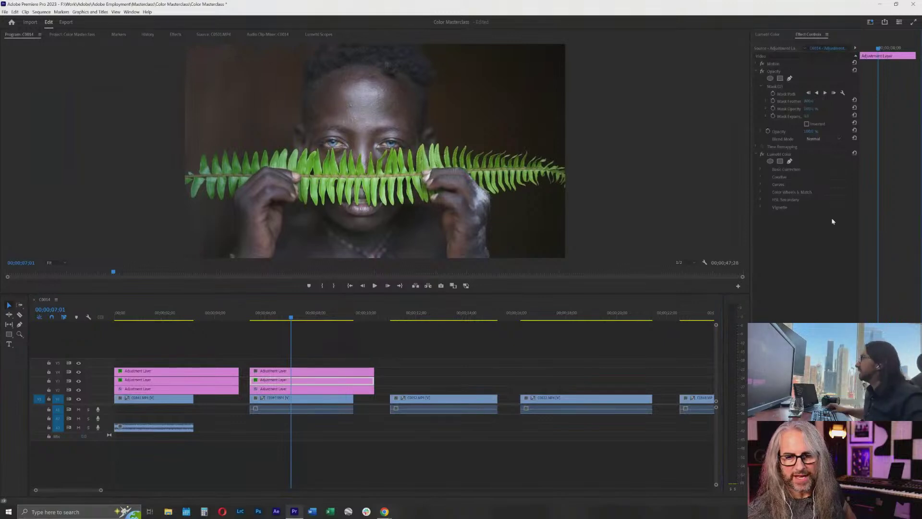
# Lower the exposure of the lowest adjustment layer above the fern portrait to about -1.
pyautogui.click(778, 35)
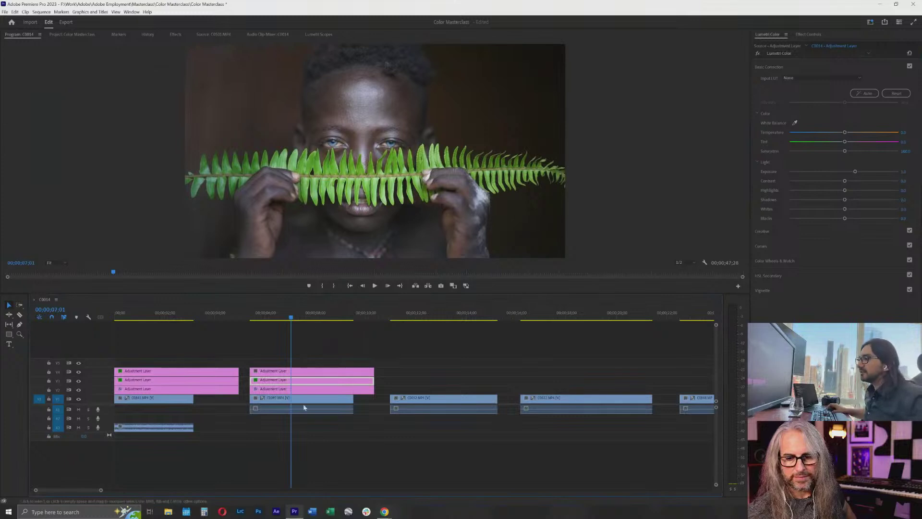
pyautogui.click(355, 389)
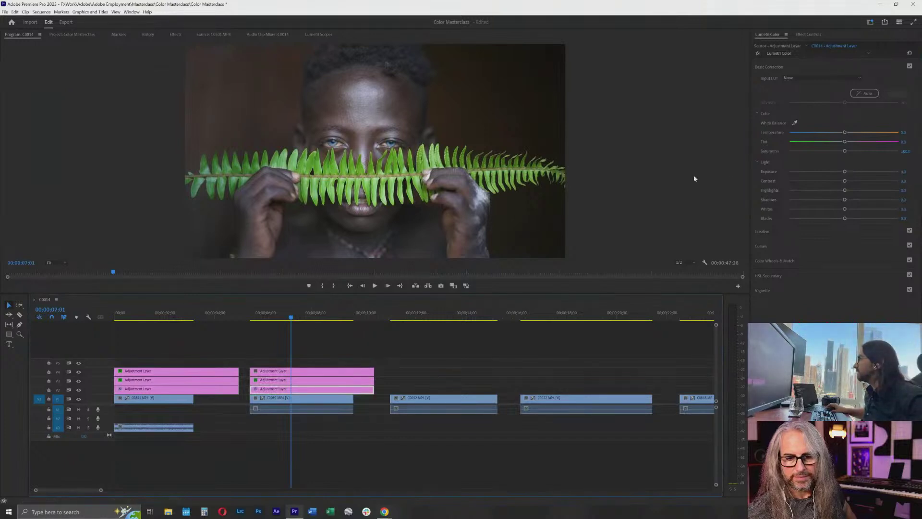
pyautogui.click(836, 172)
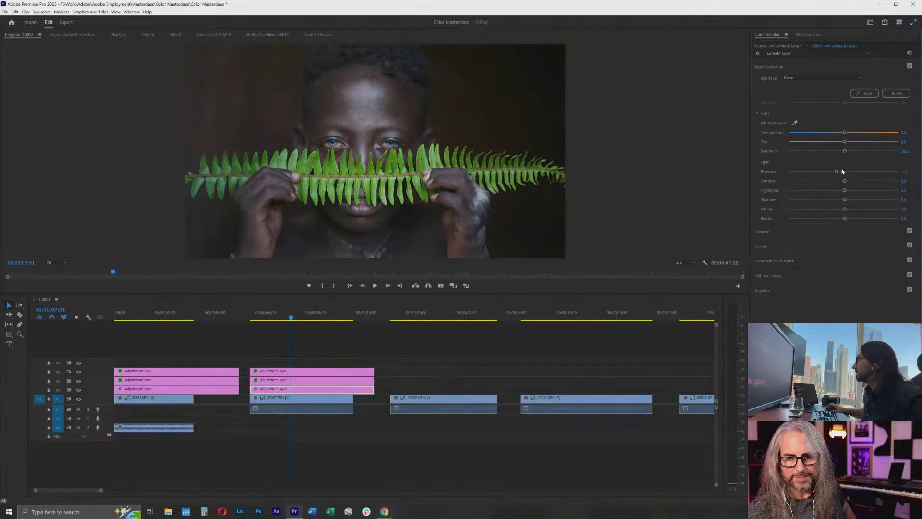
pyautogui.moveTo(836, 172); pyautogui.dragTo(834, 171)
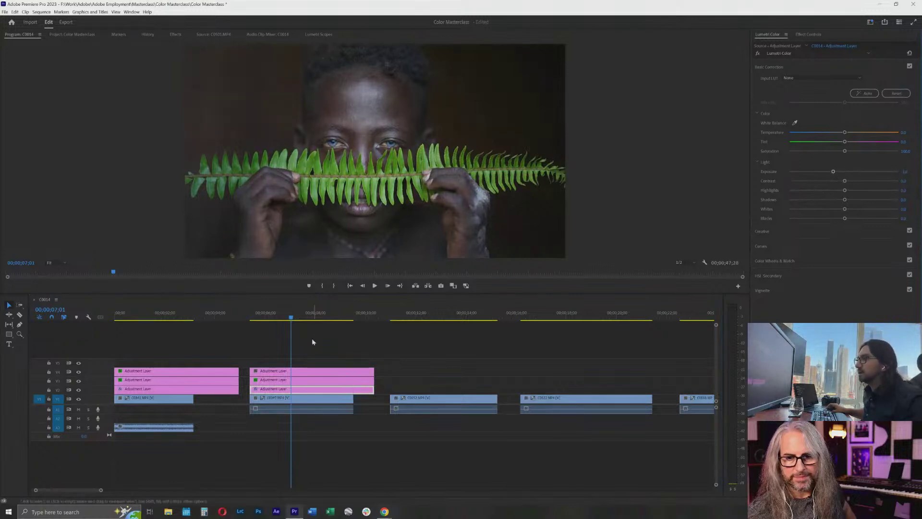
# Raise the middle adjustment layer's exposure to about 2.7 and contrast to about 61, and slightly reduce its highlights and shadows.
pyautogui.click(303, 380)
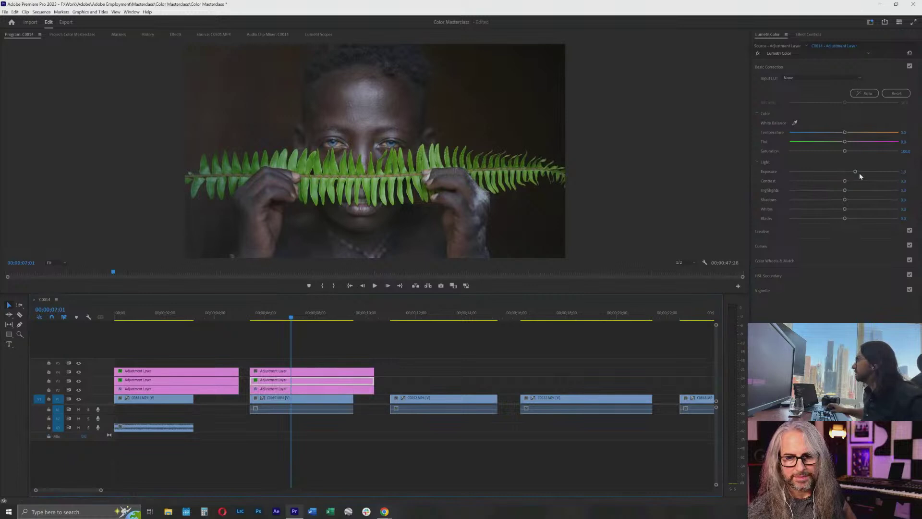
pyautogui.moveTo(856, 172); pyautogui.dragTo(876, 181)
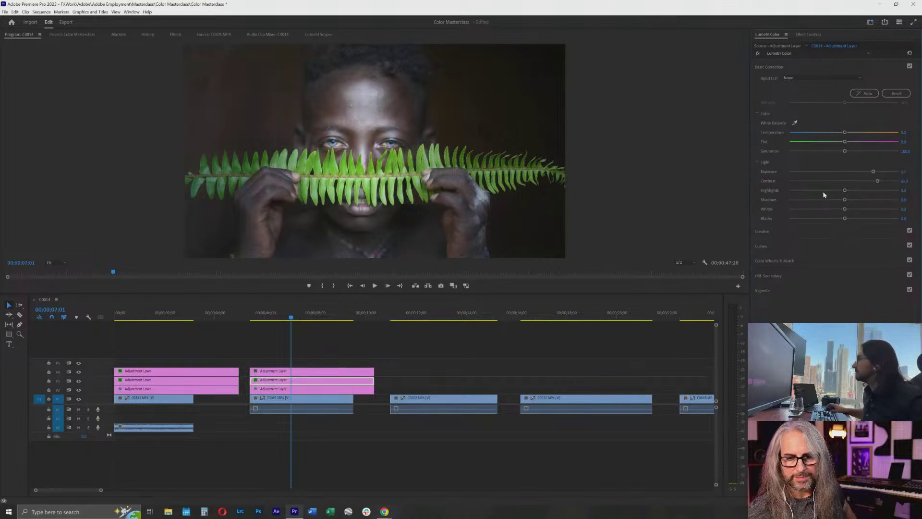
pyautogui.moveTo(846, 192)
pyautogui.mouseDown()
pyautogui.moveTo(854, 201)
pyautogui.moveTo(840, 198)
pyautogui.mouseUp()
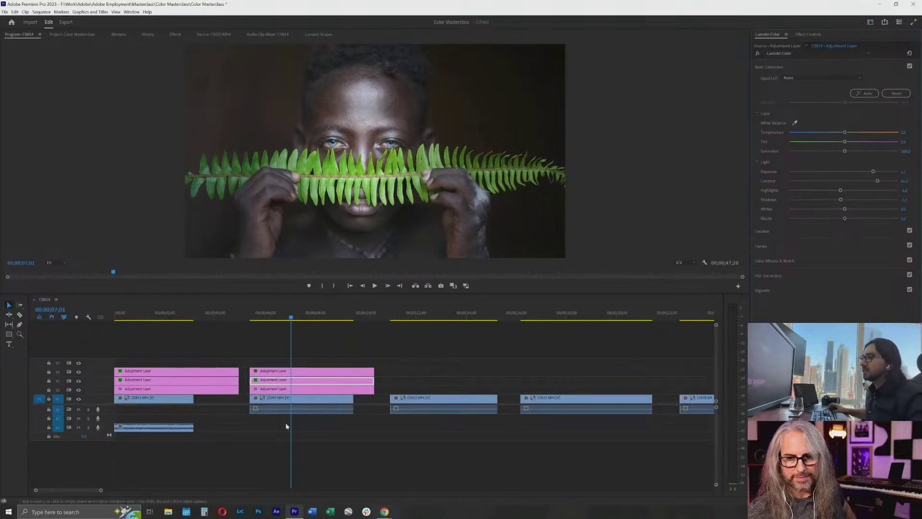
# Add an elliptical opacity mask to the top adjustment layer and shape it as a tilted ellipse over the hand on the picture's left.
pyautogui.click(327, 371)
pyautogui.click(809, 34)
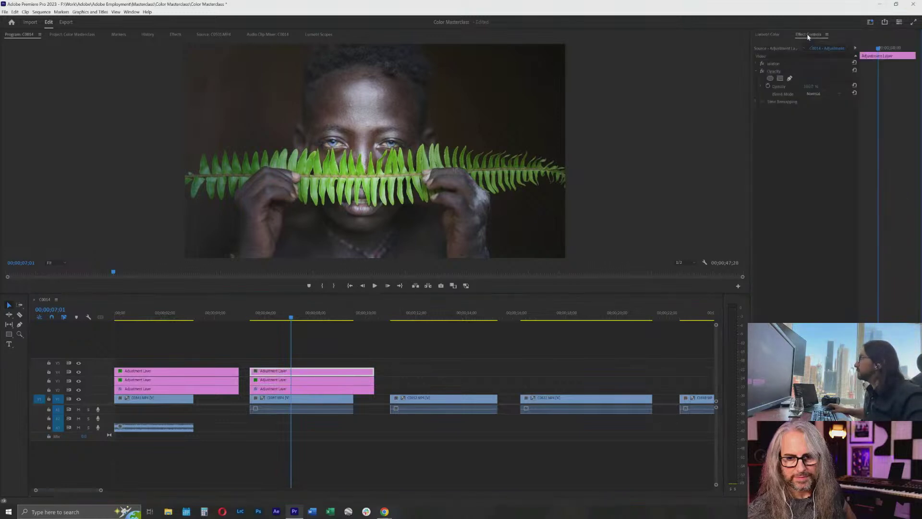
pyautogui.click(771, 78)
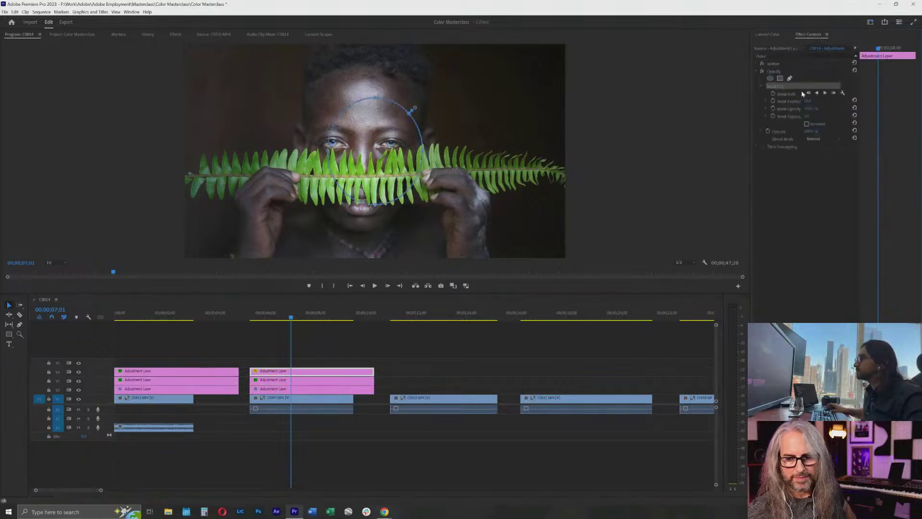
pyautogui.moveTo(377, 152); pyautogui.dragTo(278, 207)
pyautogui.moveTo(254, 154); pyautogui.dragTo(272, 162)
pyautogui.moveTo(257, 196); pyautogui.dragTo(261, 196)
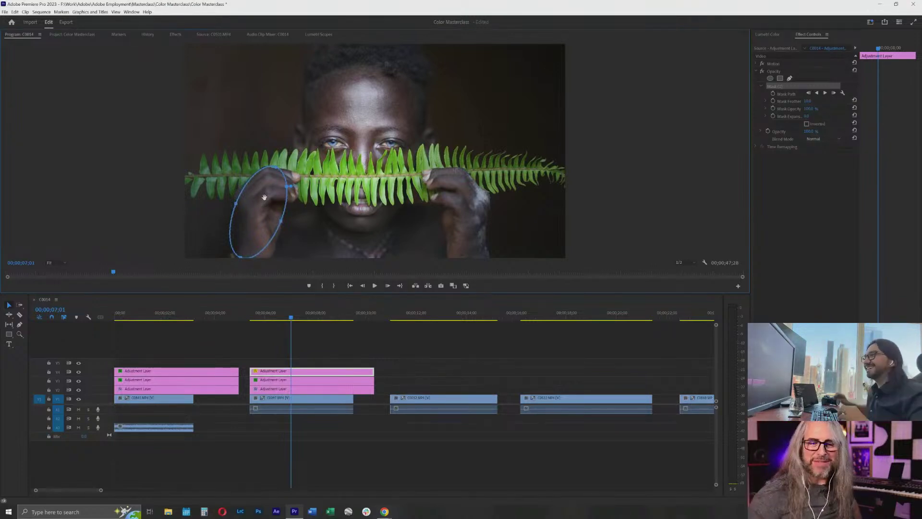
# Add a second elliptical mask to the top adjustment layer and narrow it around the hand on the picture's right.
pyautogui.click(770, 78)
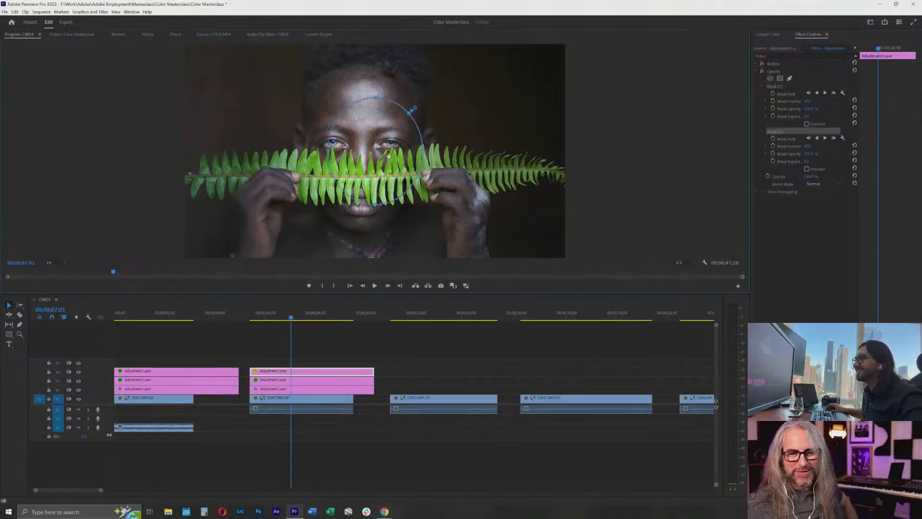
pyautogui.moveTo(382, 154); pyautogui.dragTo(434, 208)
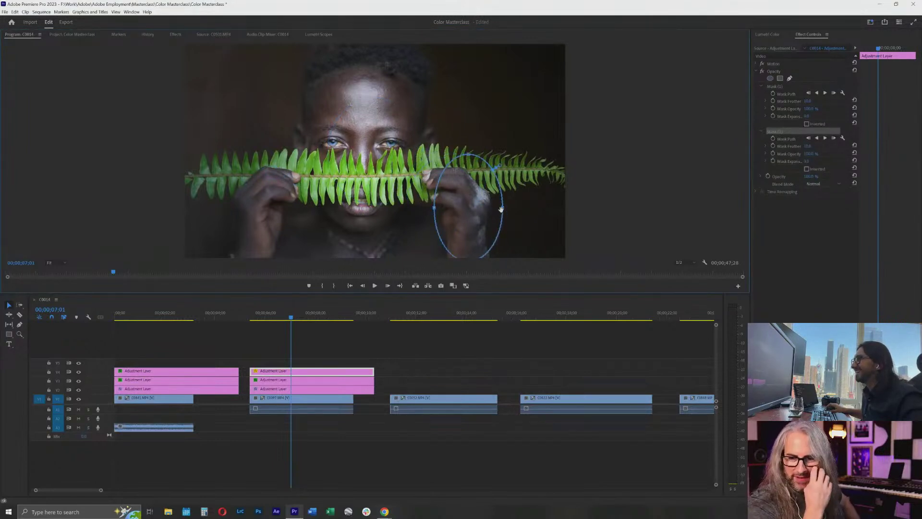
pyautogui.moveTo(499, 210); pyautogui.dragTo(470, 217)
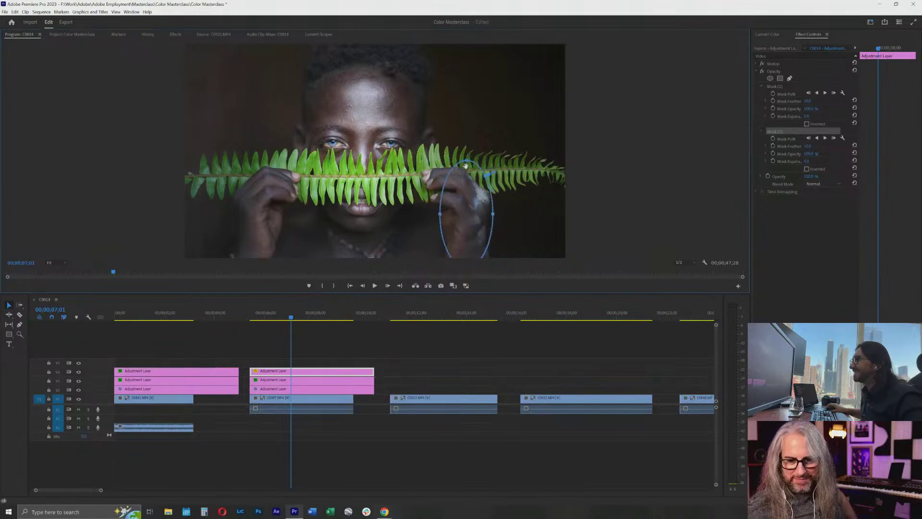
pyautogui.moveTo(466, 164); pyautogui.dragTo(466, 171)
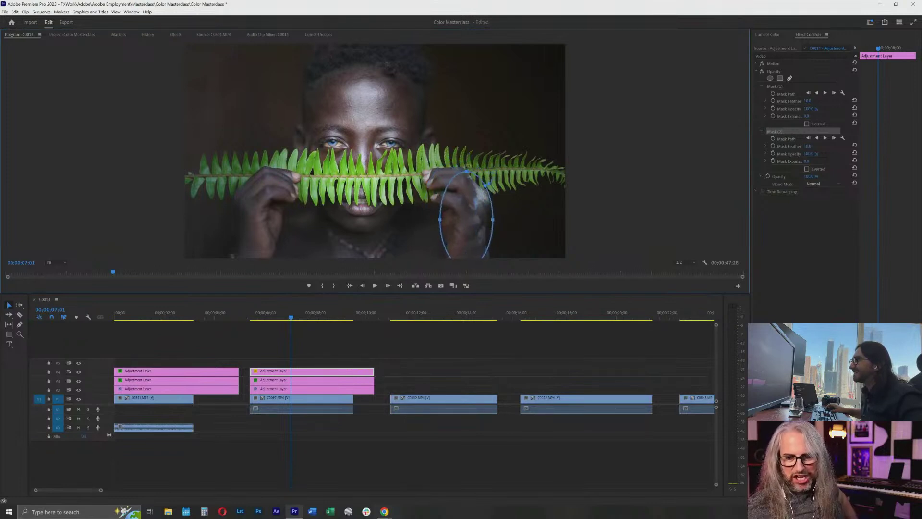
pyautogui.moveTo(495, 220); pyautogui.dragTo(495, 212)
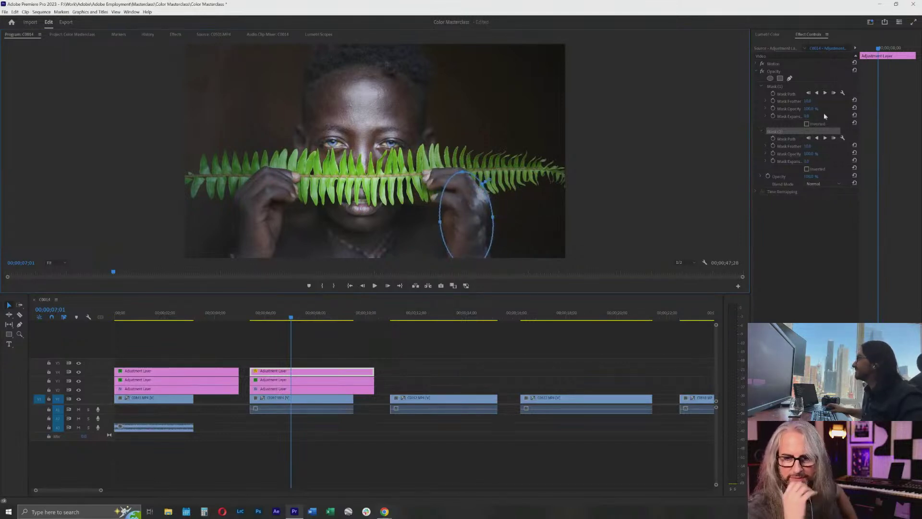
# Set the first hand mask's feather to 400 on the top adjustment layer and raise the layer's exposure to about 2.4.
pyautogui.click(811, 101)
pyautogui.press('BackSpace')
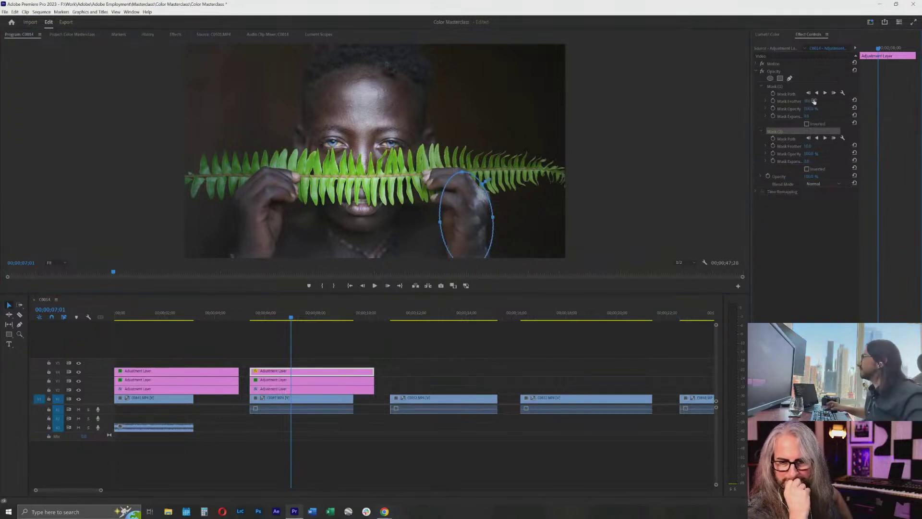
pyautogui.click(767, 48)
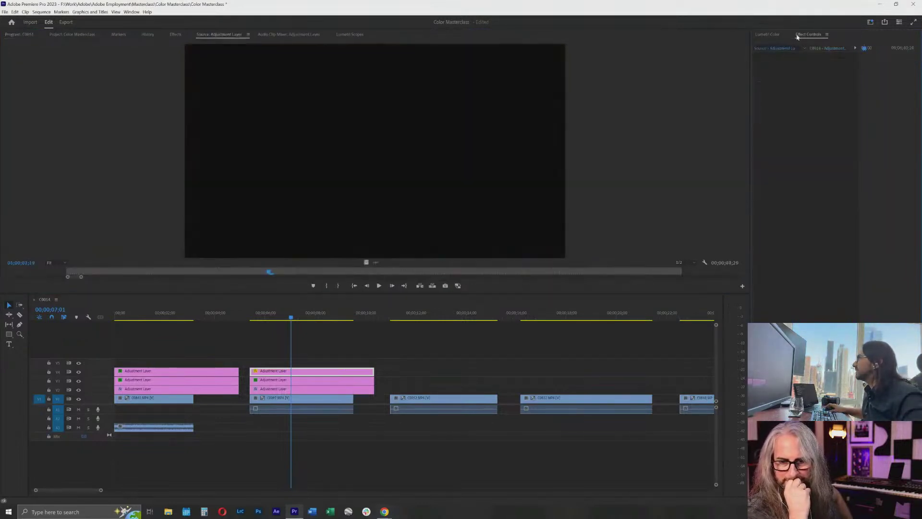
pyautogui.click(767, 34)
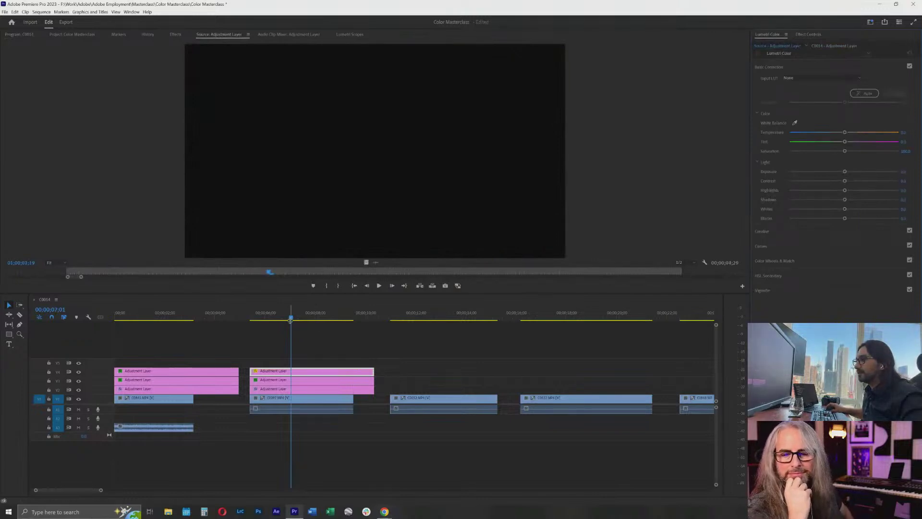
pyautogui.click(290, 318)
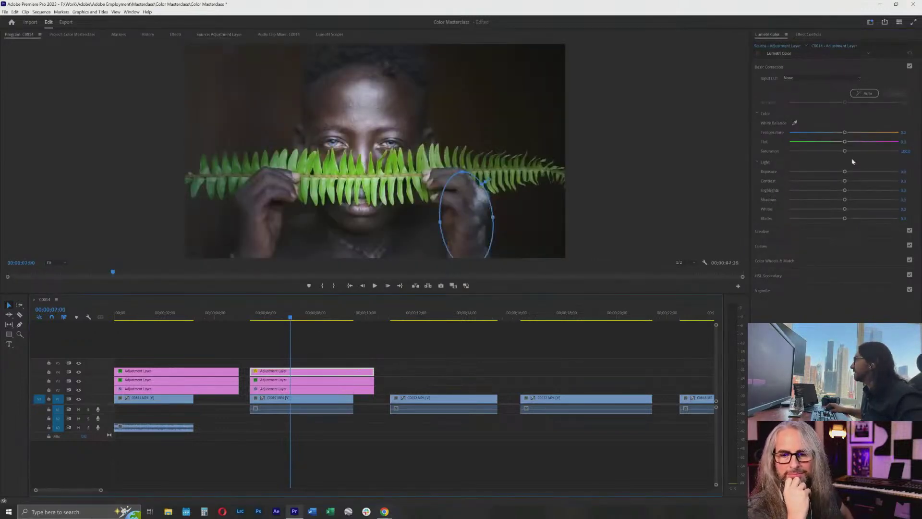
pyautogui.moveTo(844, 172); pyautogui.dragTo(870, 175)
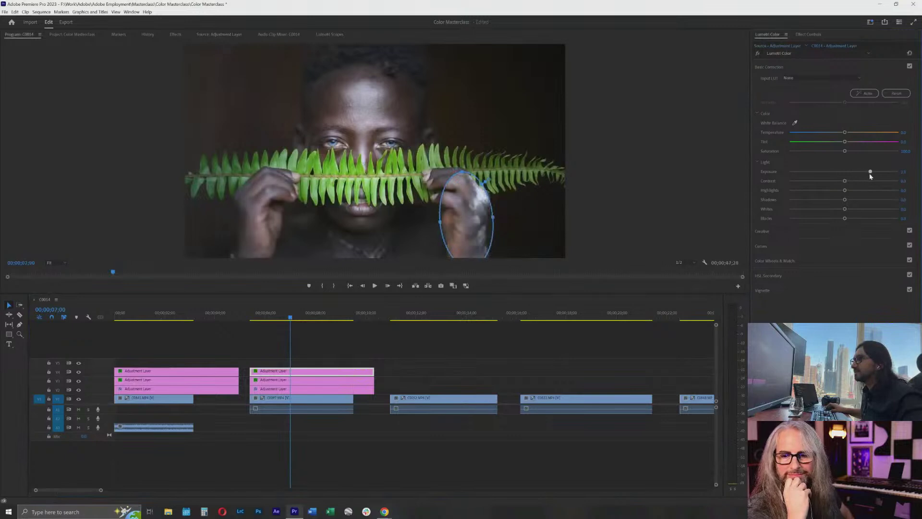
# Set the feather of the top adjustment layer's second hand mask to 400.
pyautogui.click(799, 35)
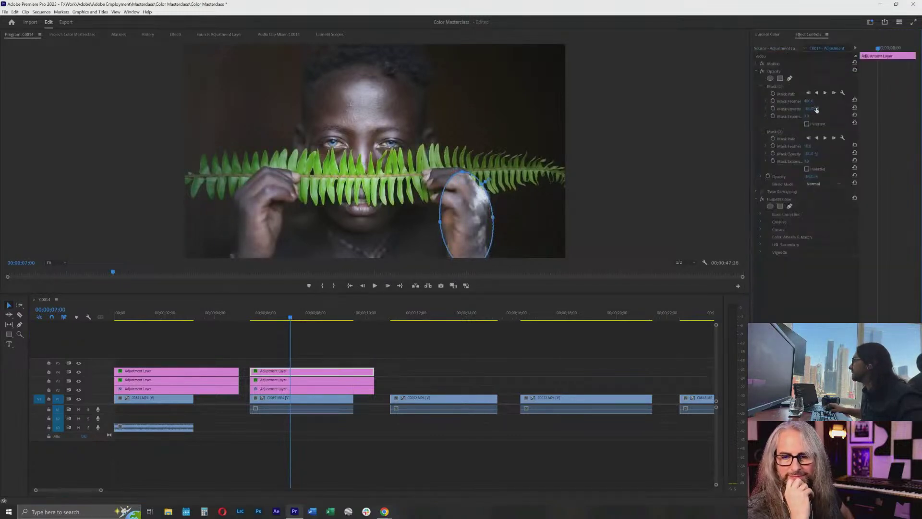
pyautogui.click(808, 145)
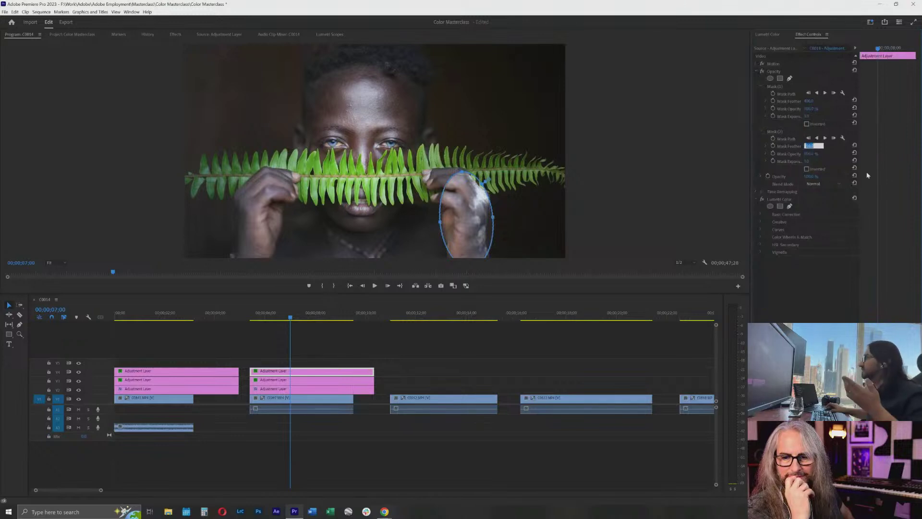
pyautogui.write('400')
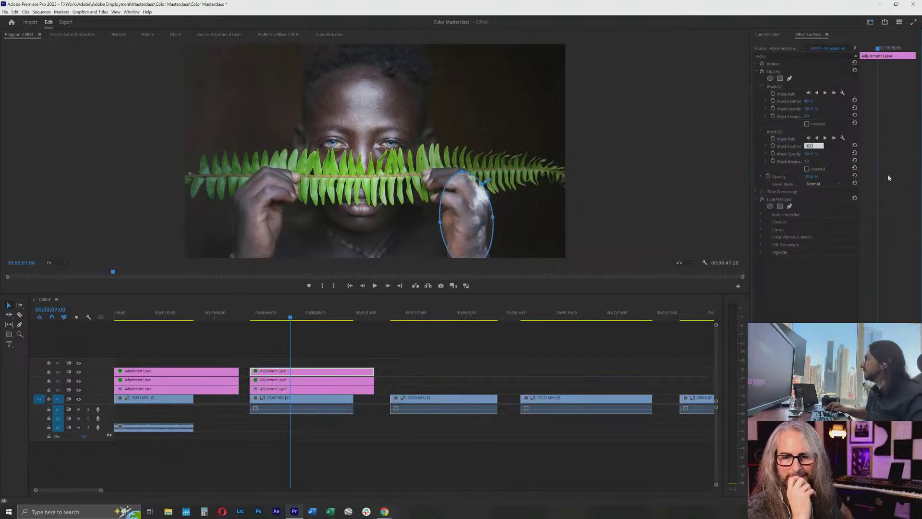
pyautogui.press('Return')
pyautogui.click(819, 312)
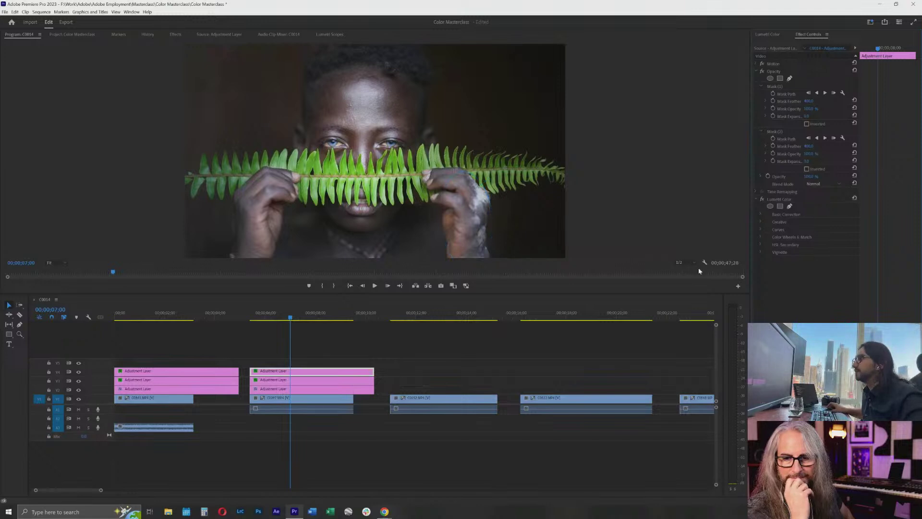
# Raise the contrast of the lowest adjustment layer above the fern portrait to about 23.
pyautogui.click(768, 34)
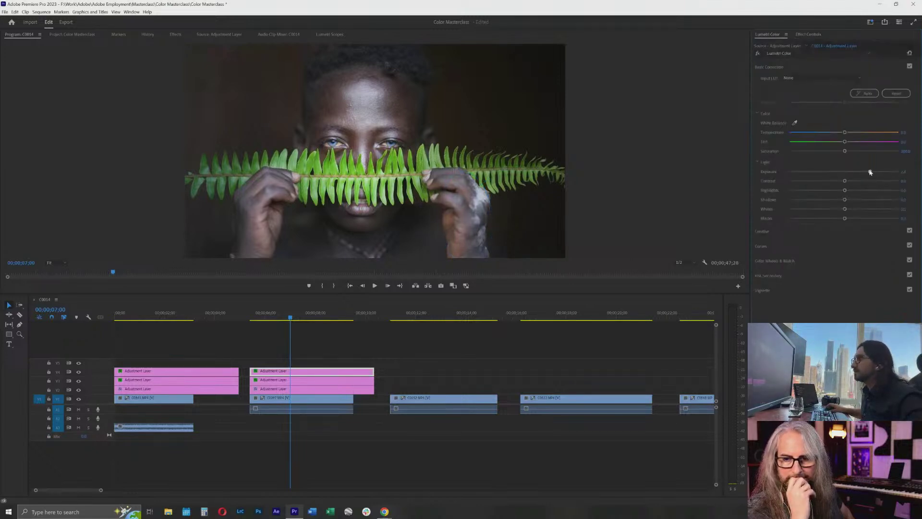
pyautogui.click(354, 389)
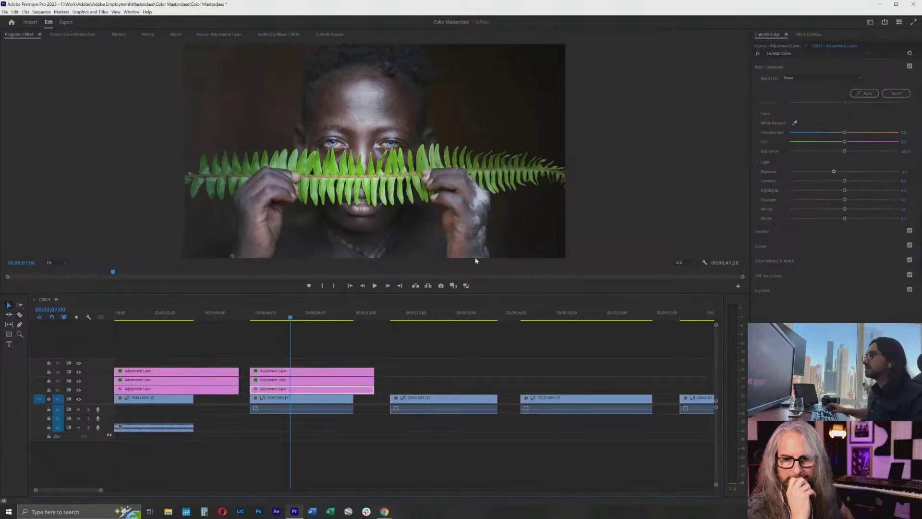
pyautogui.moveTo(845, 181); pyautogui.dragTo(857, 182)
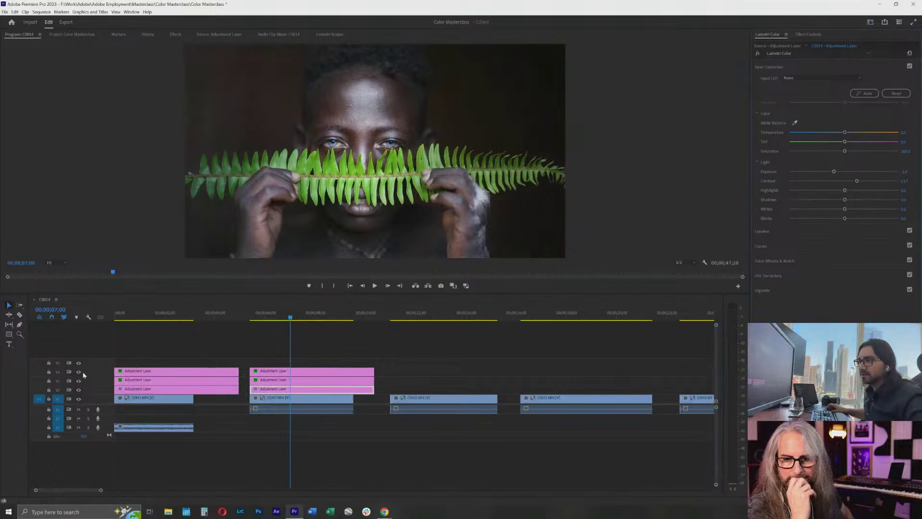
# Play the graded fern portrait from its beginning to review the combined adjustments.
pyautogui.click(251, 316)
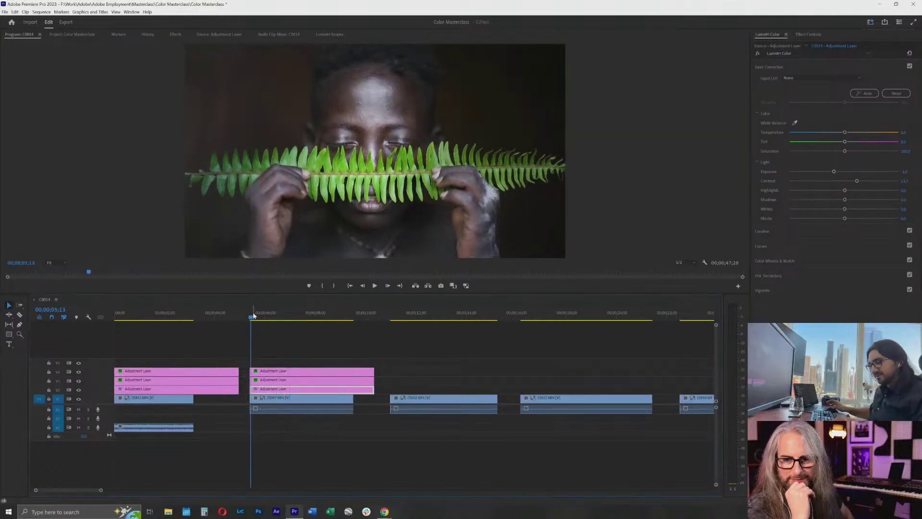
pyautogui.hotkey('ctrl', 'f')
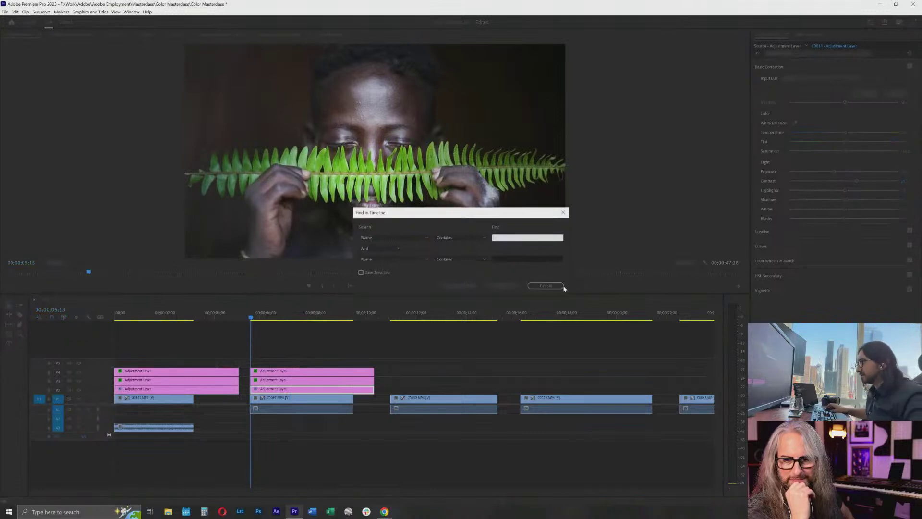
pyautogui.click(546, 285)
pyautogui.press('f')
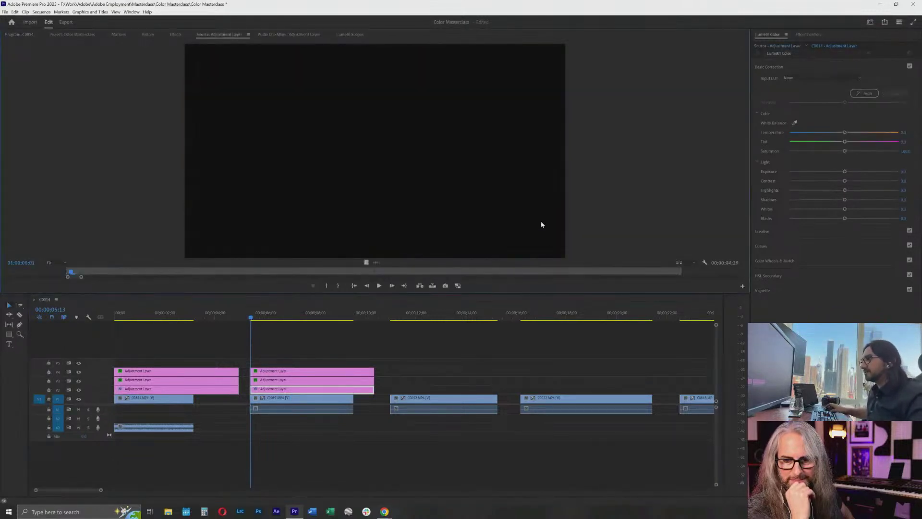
pyautogui.click(250, 318)
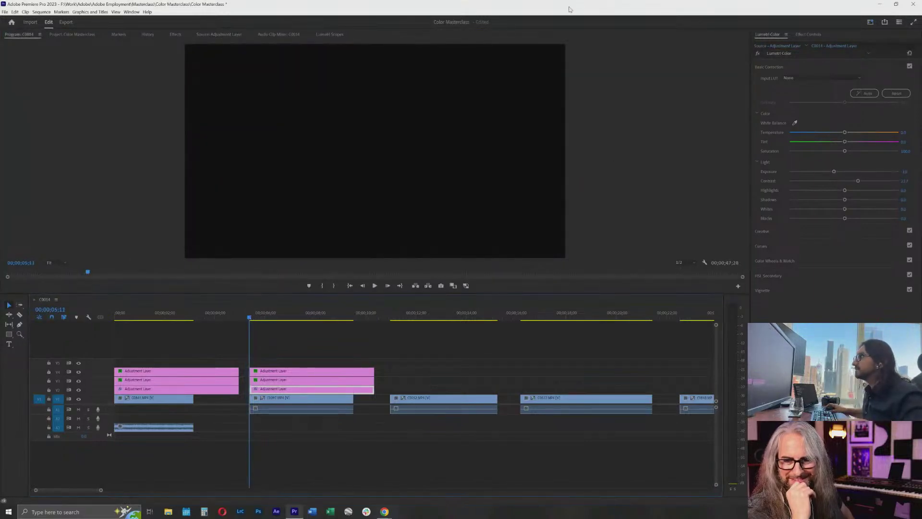
pyautogui.click(632, 169)
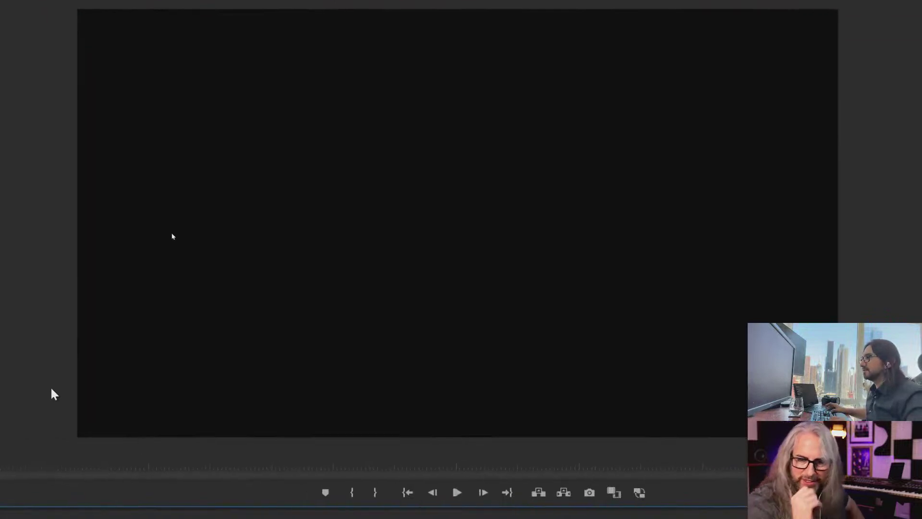
pyautogui.press('space')
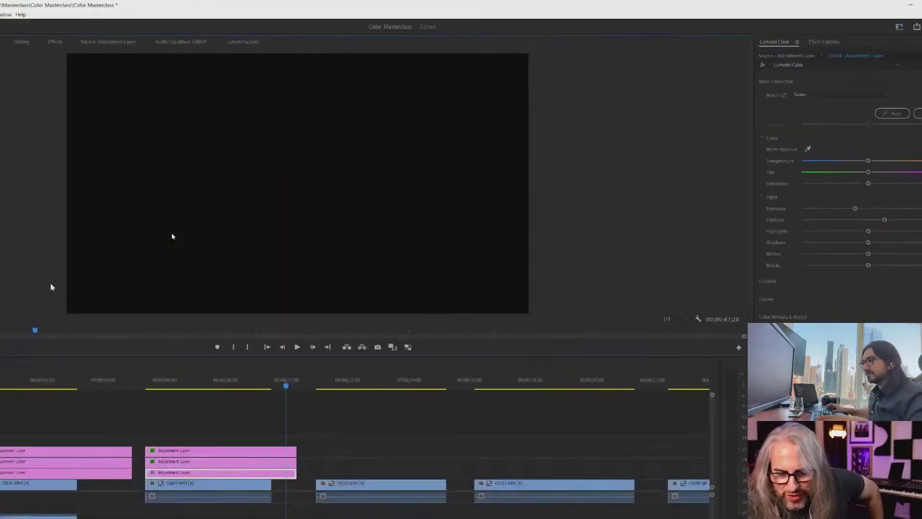
pyautogui.moveTo(263, 320); pyautogui.dragTo(253, 319)
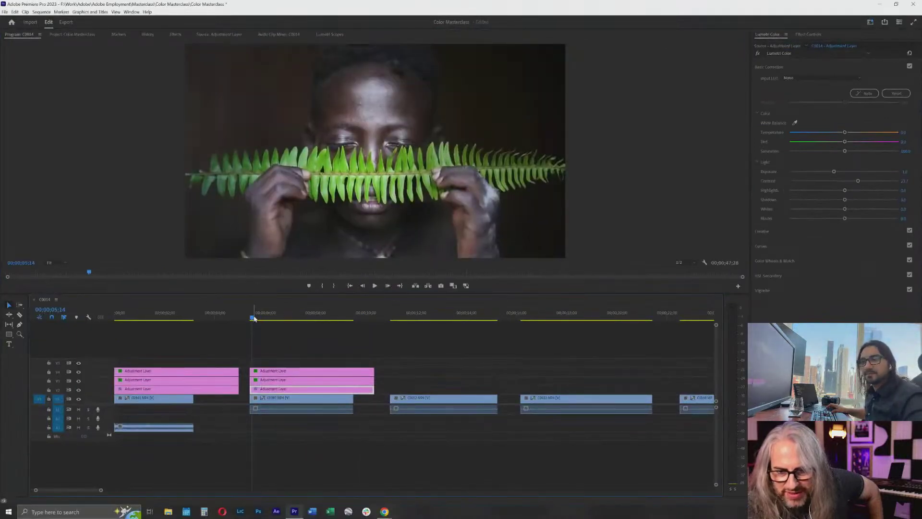
pyautogui.press('space')
pyautogui.press('space')
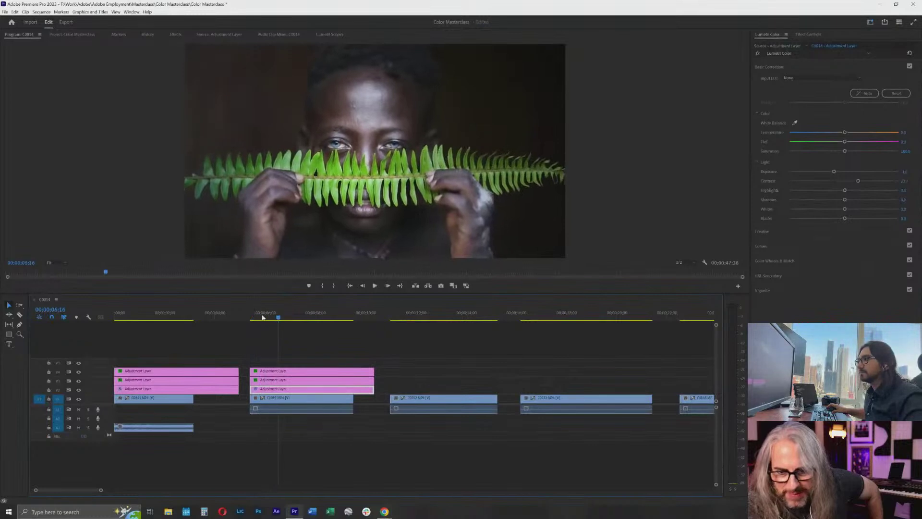
# Toggle the video tracks' visibility to compare the fern portrait with and without its adjustment layers, leaving all tracks shown.
pyautogui.click(810, 35)
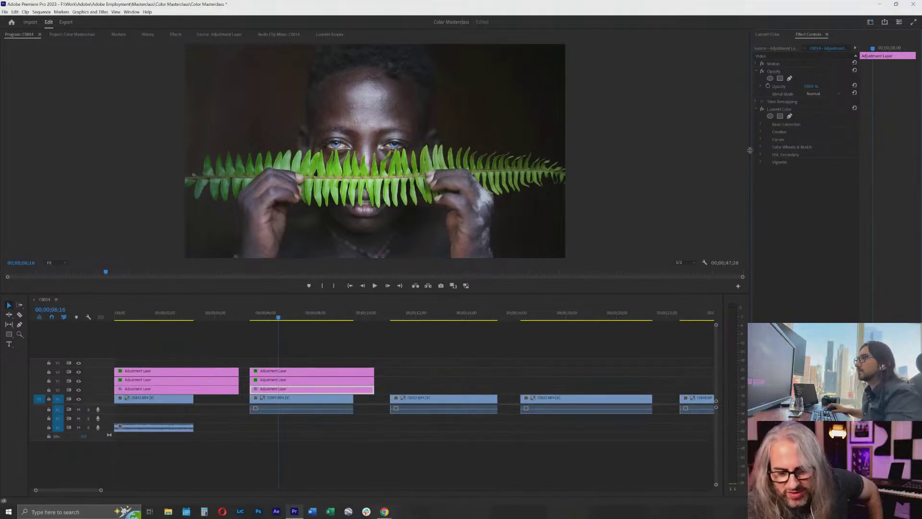
pyautogui.click(78, 399)
pyautogui.click(78, 400)
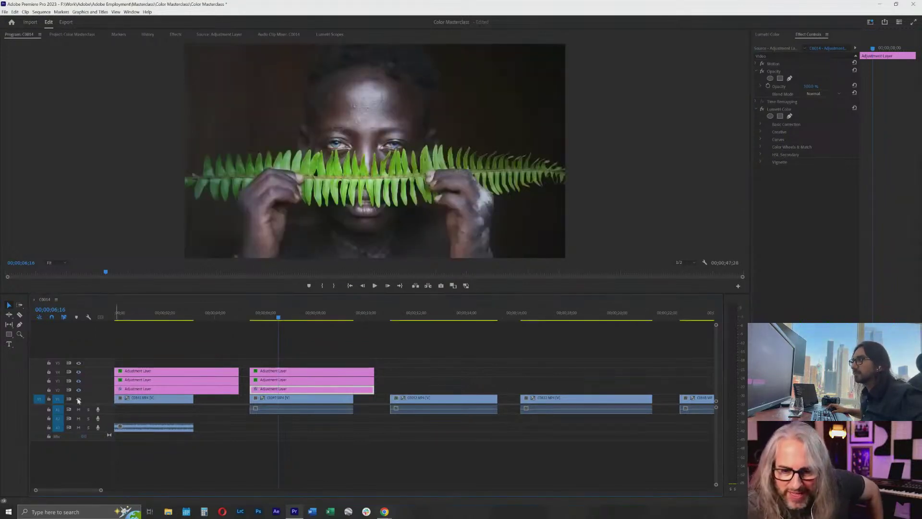
pyautogui.click(79, 400)
pyautogui.click(79, 400)
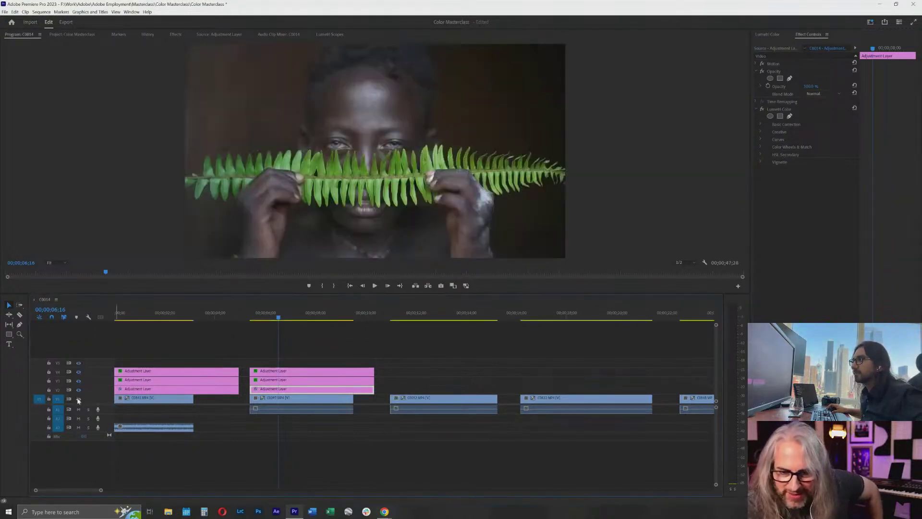
pyautogui.click(79, 364)
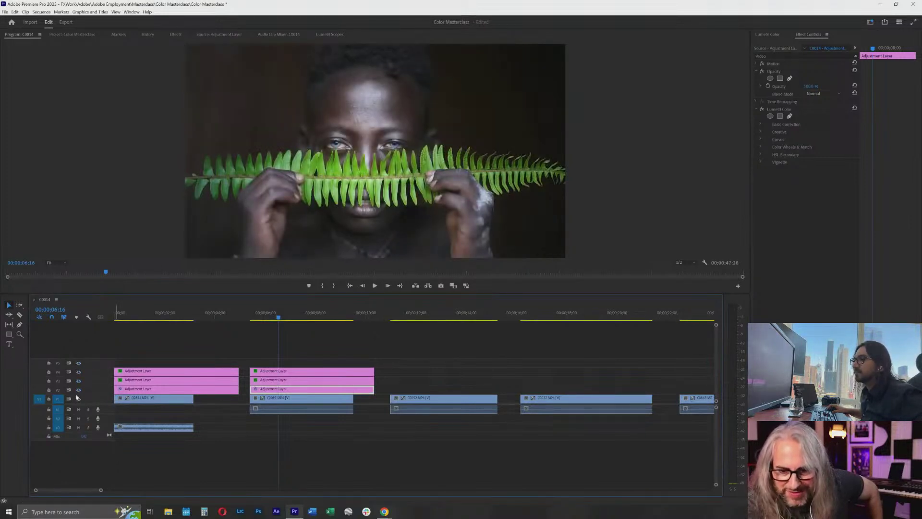
pyautogui.click(79, 400)
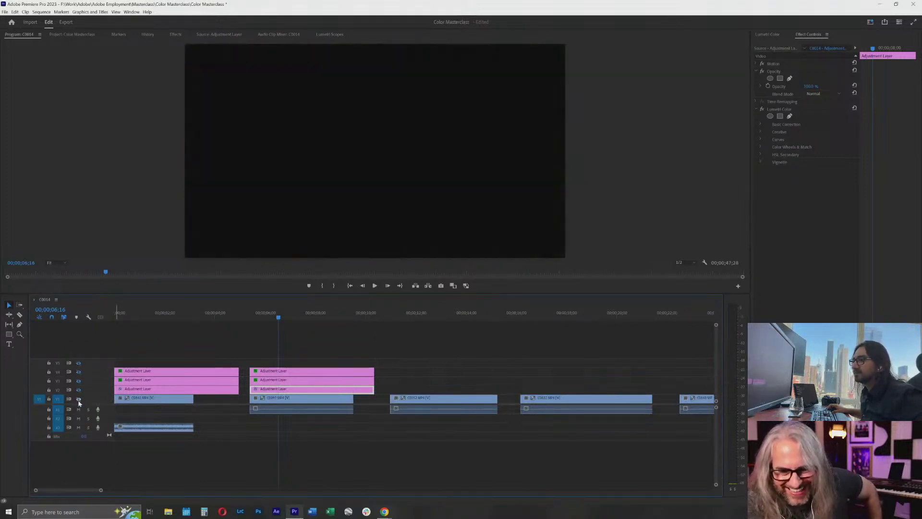
pyautogui.click(79, 400)
pyautogui.click(78, 363)
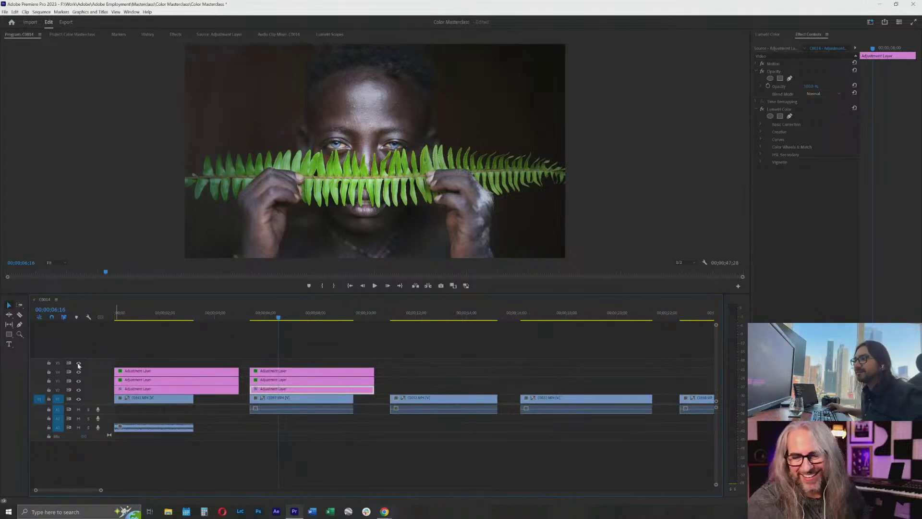
pyautogui.click(79, 401)
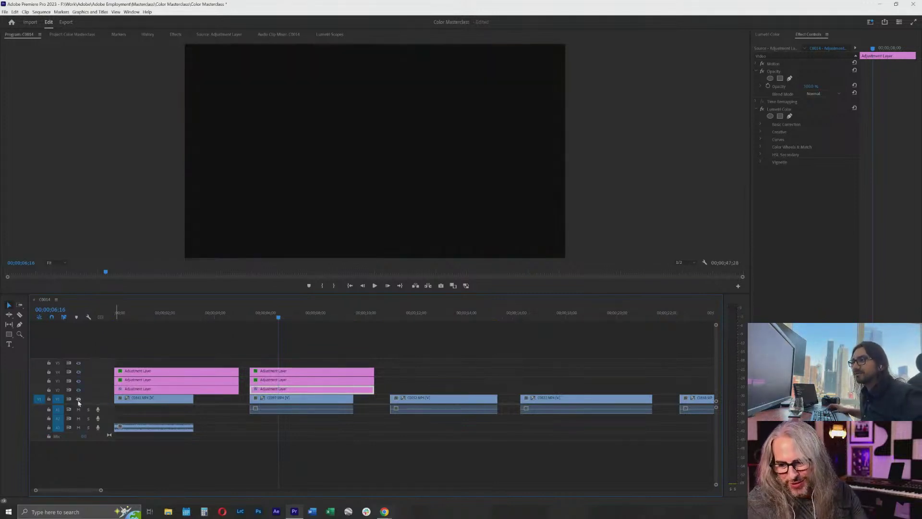
pyautogui.click(79, 401)
pyautogui.click(79, 400)
pyautogui.click(79, 401)
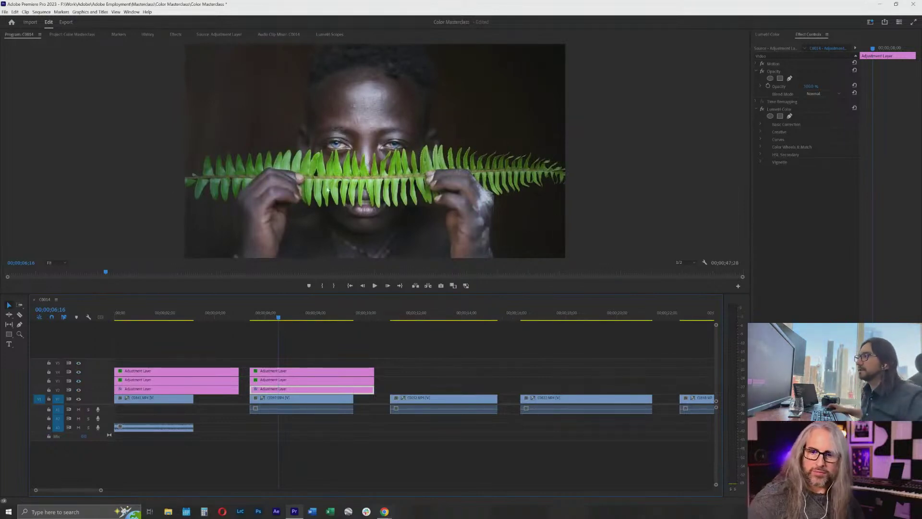
# Scale the clip of the pipe smoker in the red cloth to the frame size.
pyautogui.click(398, 315)
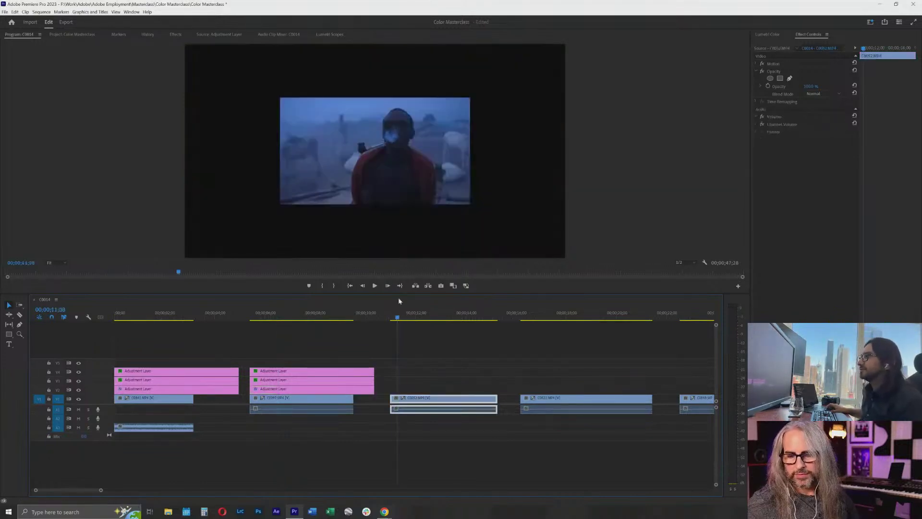
pyautogui.moveTo(399, 300); pyautogui.dragTo(405, 305)
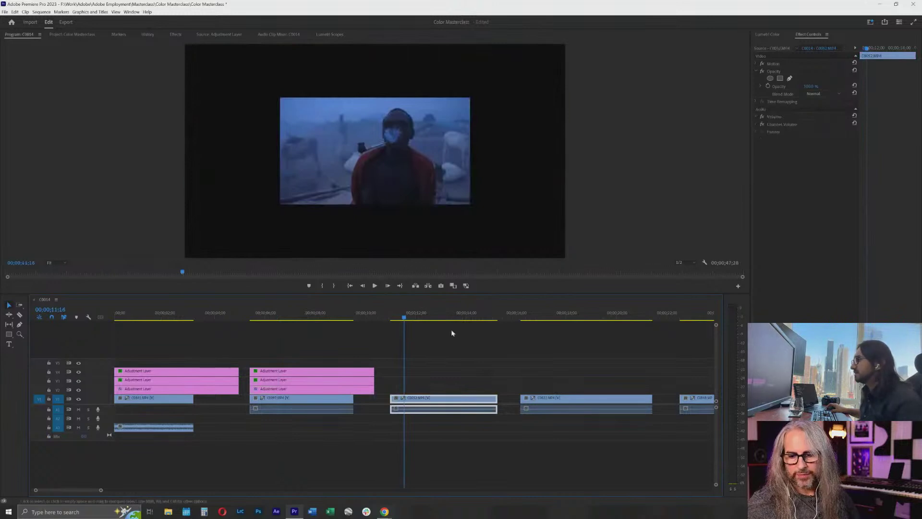
pyautogui.rightClick(451, 398)
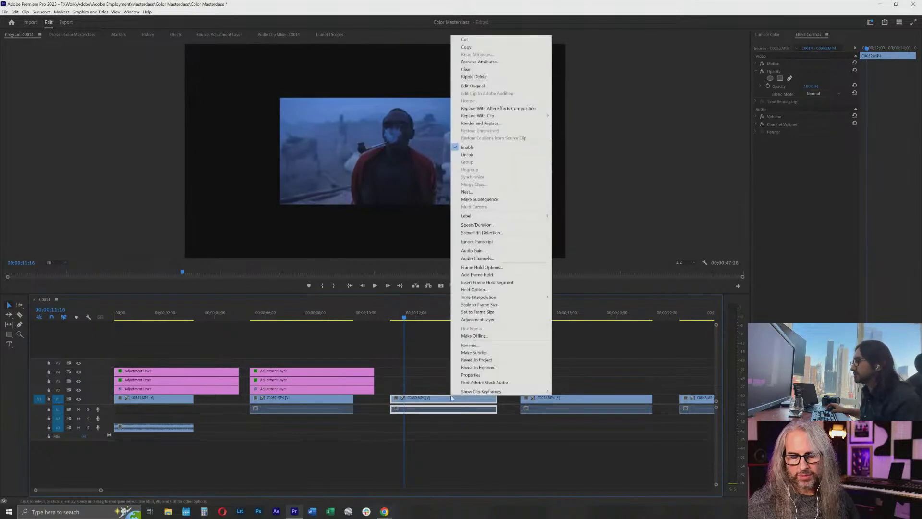
pyautogui.click(490, 304)
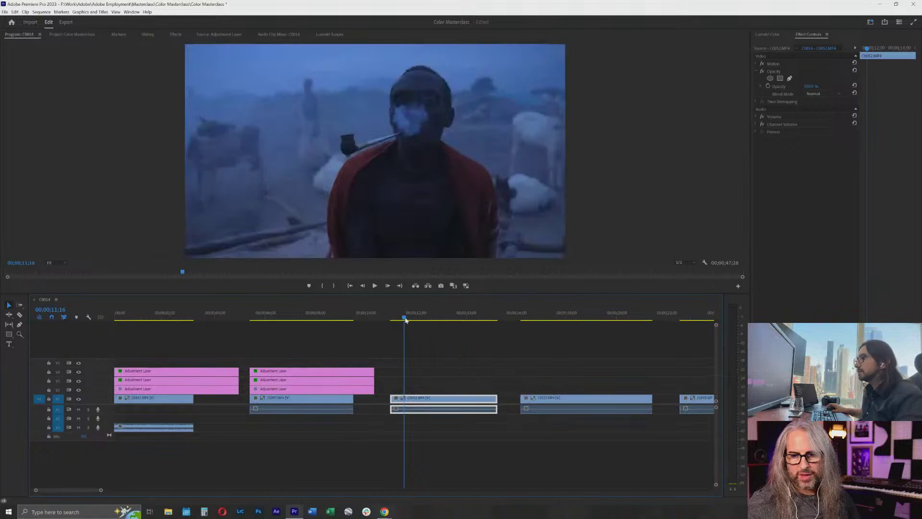
# Play the pipe smoker clip to examine its colors and return the playhead to the smoke near its start.
pyautogui.click(397, 318)
pyautogui.press('space')
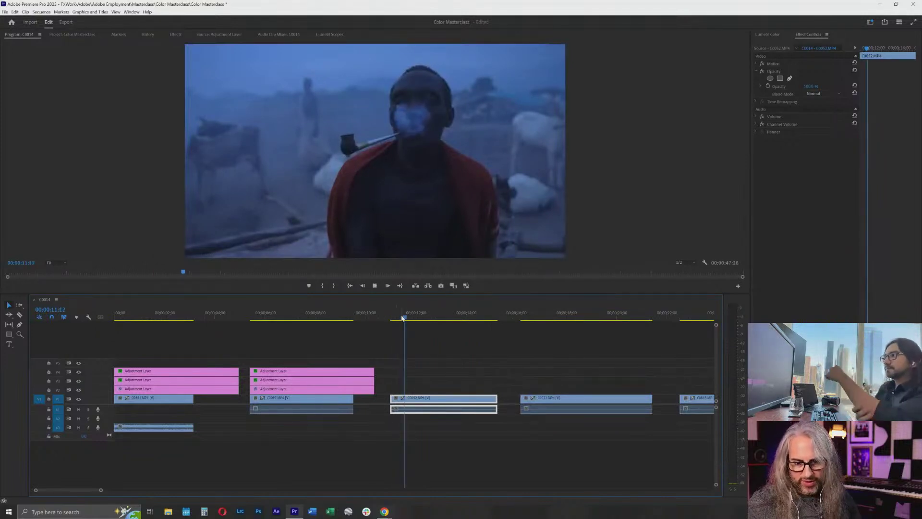
pyautogui.press('space')
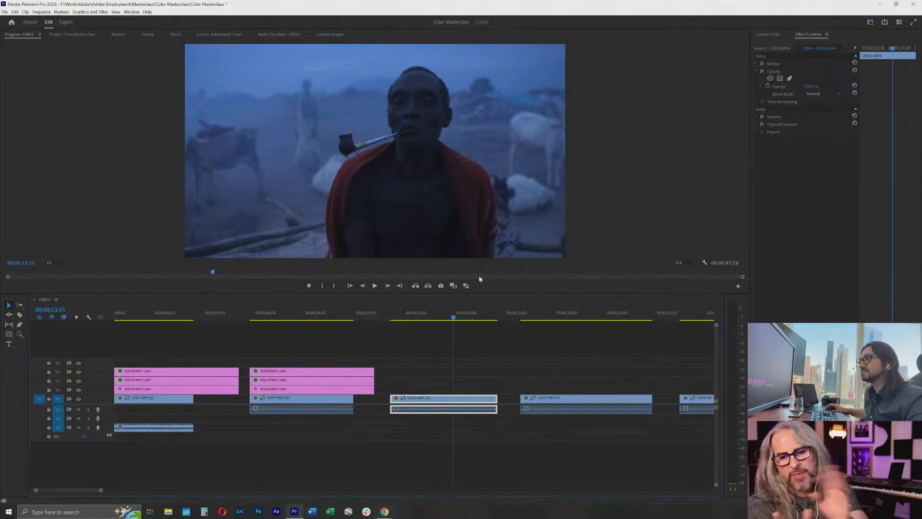
pyautogui.click(423, 319)
pyautogui.moveTo(424, 319); pyautogui.dragTo(399, 319)
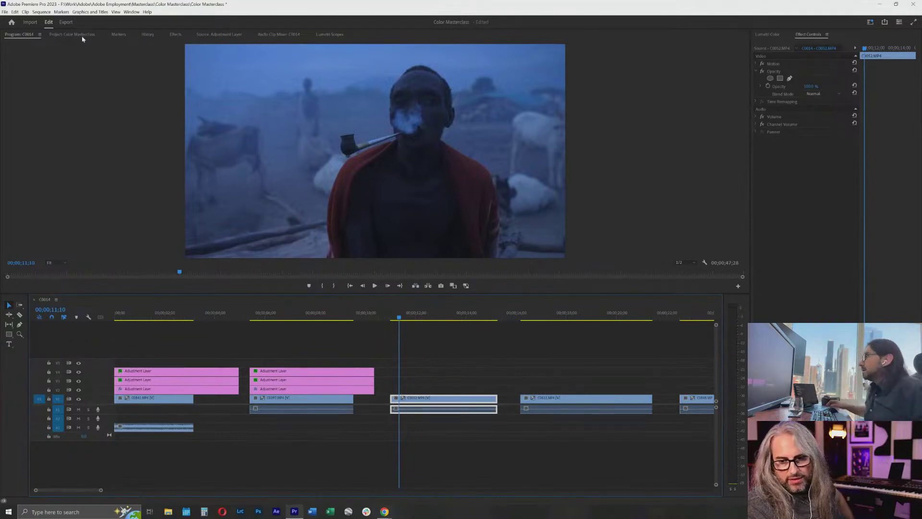
# Open the Lumetri HSL Secondary correction controls for the pipe smoker clip.
pyautogui.click(767, 35)
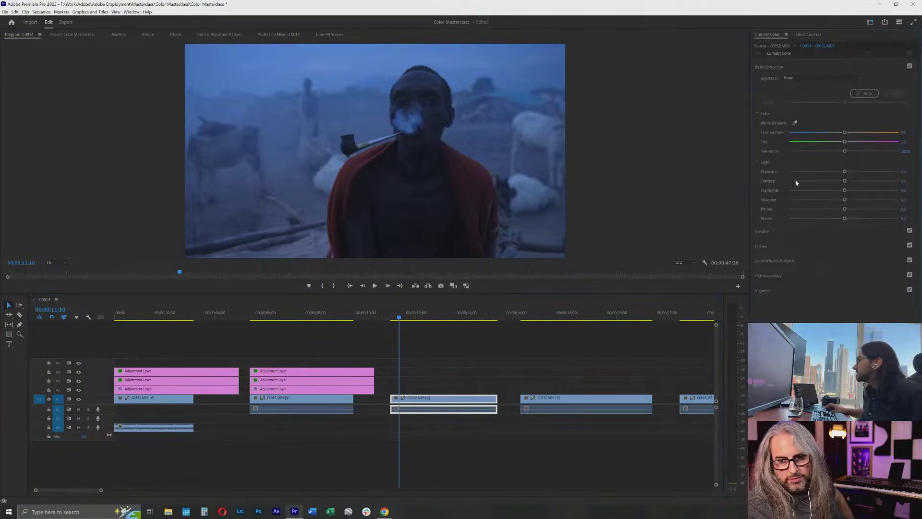
pyautogui.click(786, 275)
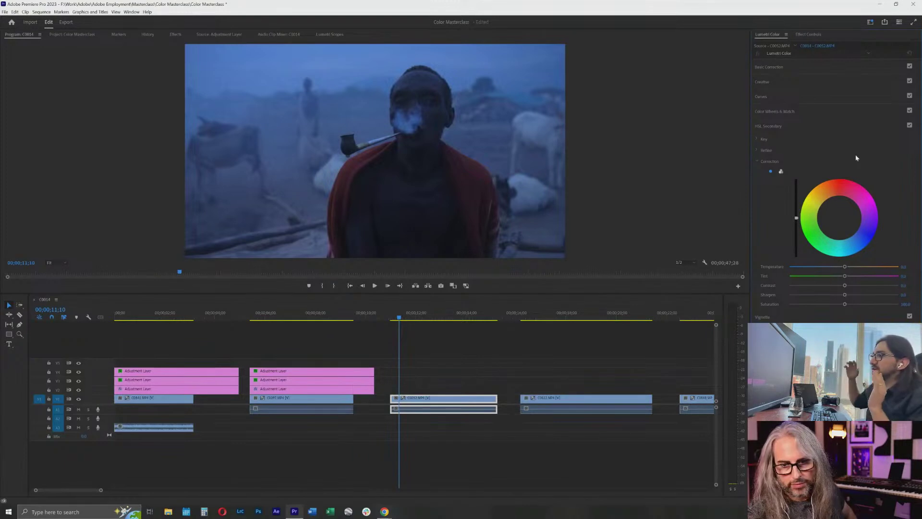
# Trim the waterfall's three adjustment layers to the end of its clip and close the gap before the fern portrait.
pyautogui.moveTo(185, 313); pyautogui.dragTo(158, 313)
pyautogui.press('c')
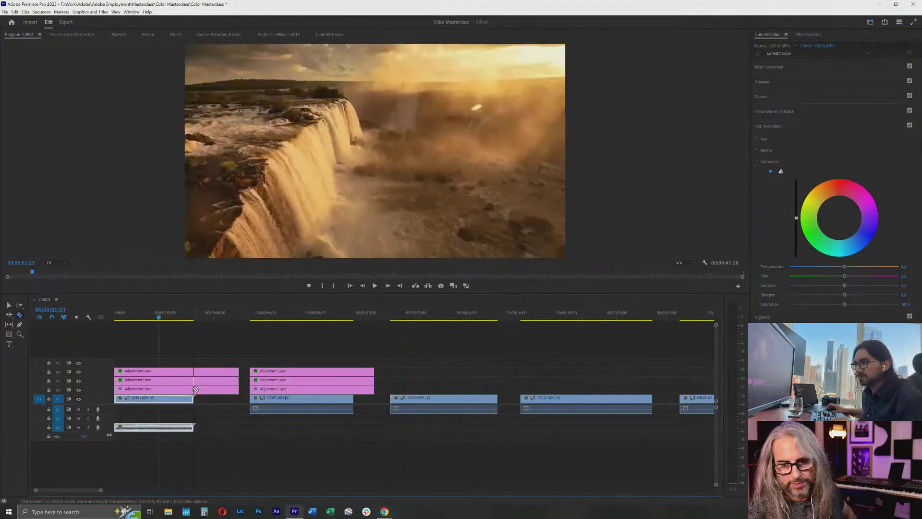
pyautogui.keyDown('shift'); pyautogui.click(194, 392); pyautogui.keyUp('shift')
pyautogui.press('v')
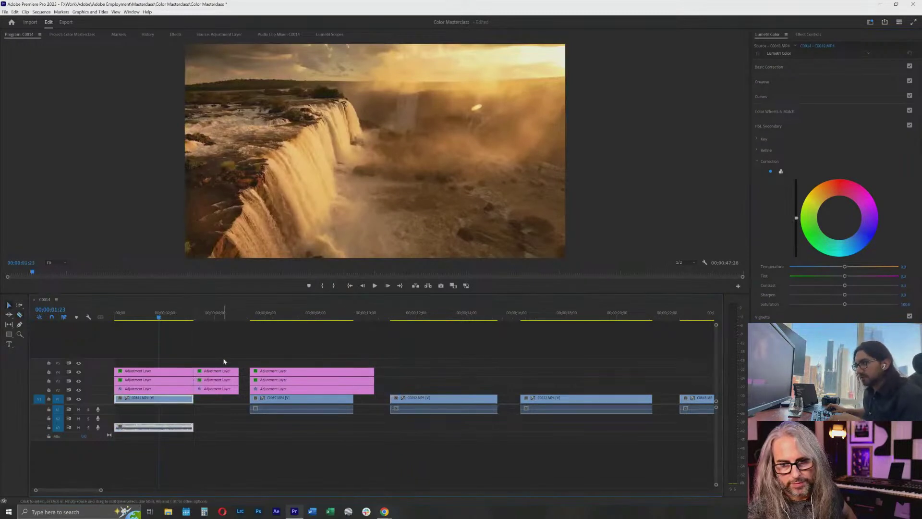
pyautogui.moveTo(222, 362); pyautogui.dragTo(215, 403)
pyautogui.press('Delete')
pyautogui.click(213, 399)
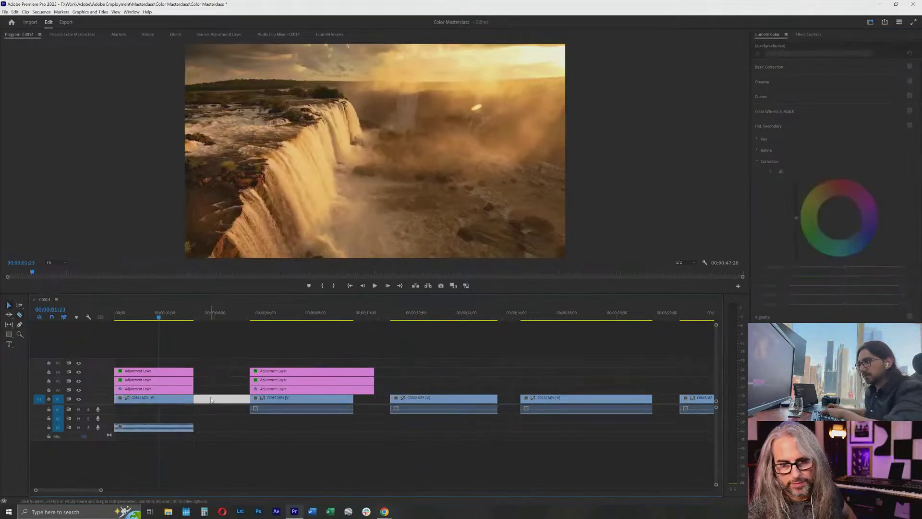
pyautogui.press('Delete')
# Play the sequence from the start of the waterfall into the fern portrait to review the cut.
pyautogui.moveTo(161, 315); pyautogui.dragTo(125, 320)
pyautogui.press('space')
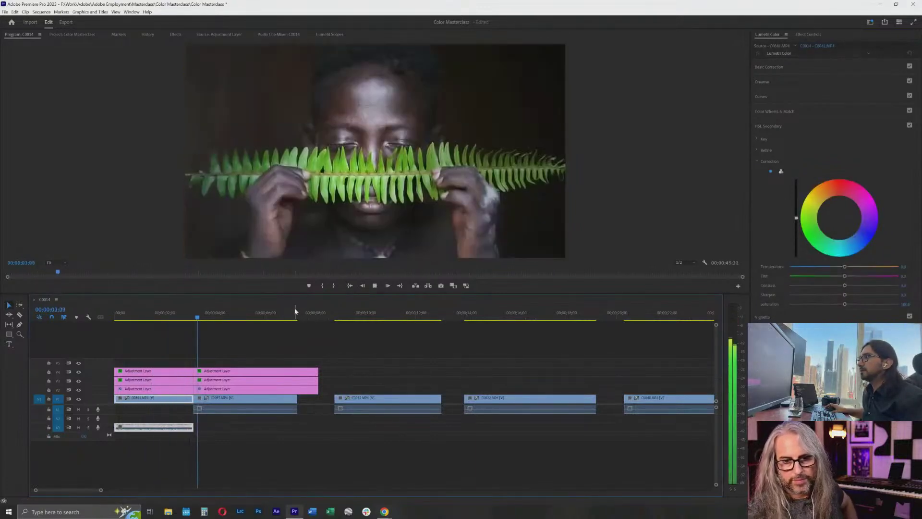
pyautogui.press('space')
# Split the fern portrait clip and its three adjustment layers at 00;00;03;27.
pyautogui.moveTo(226, 318); pyautogui.dragTo(212, 319)
pyautogui.press('c')
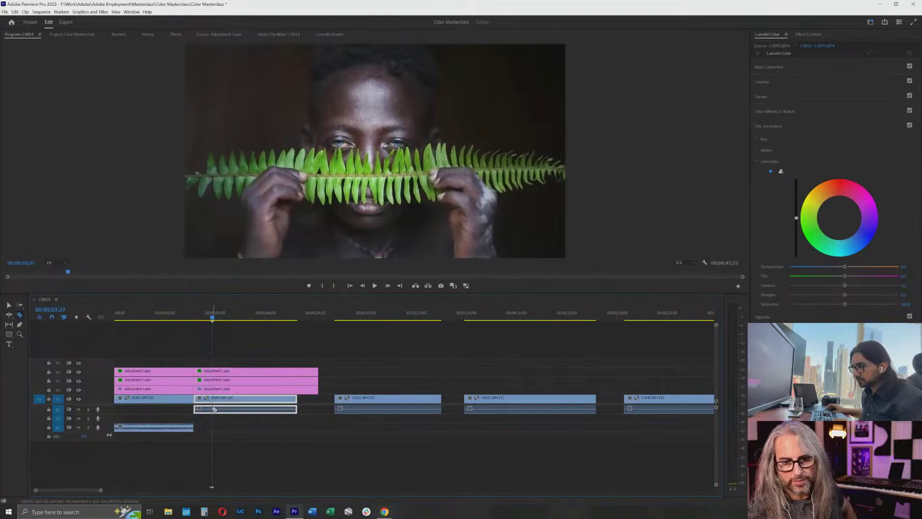
pyautogui.click(212, 398)
pyautogui.click(212, 388)
pyautogui.click(212, 379)
pyautogui.click(212, 371)
pyautogui.press('v')
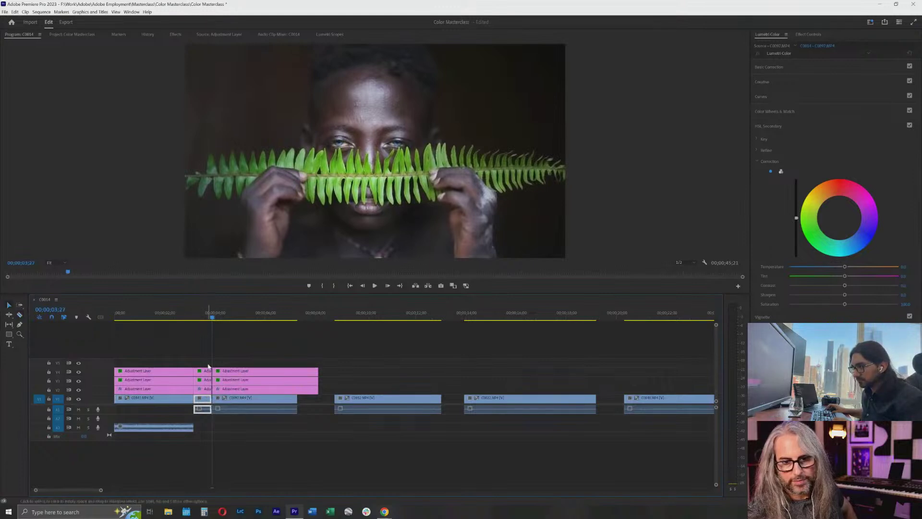
# Delete the short opening pieces of the fern portrait and its adjustment layers, and close the resulting gap.
pyautogui.moveTo(204, 357); pyautogui.dragTo(201, 414)
pyautogui.press('Delete')
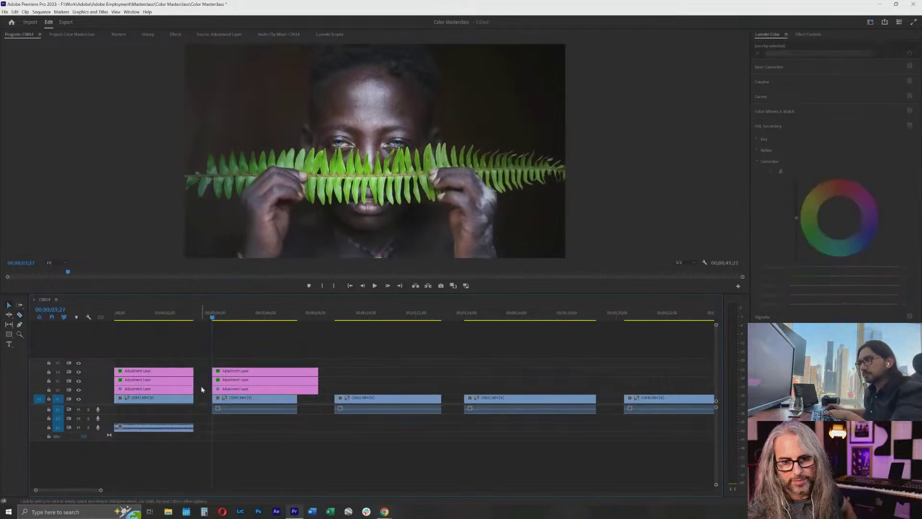
pyautogui.click(198, 390)
pyautogui.press('Delete')
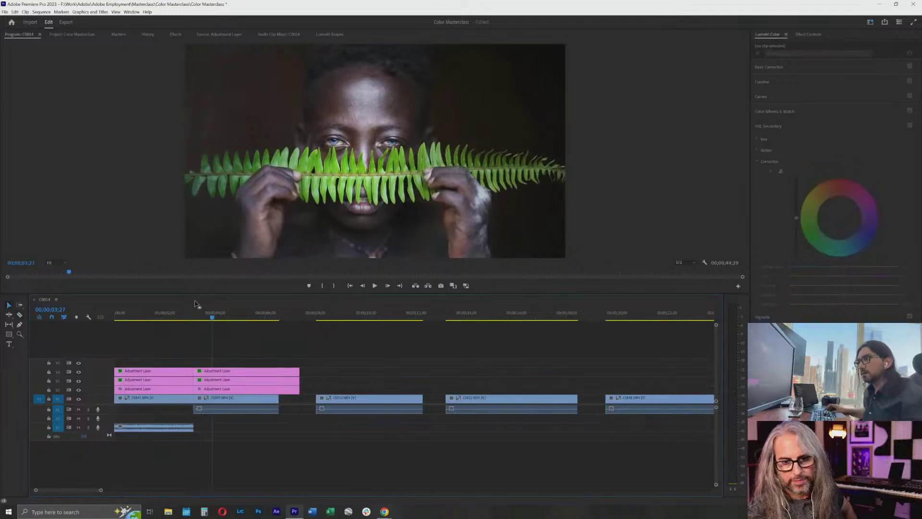
# Replay the cut from the waterfall to the fern portrait several times to examine how the viewer's eye is led.
pyautogui.click(152, 320)
pyautogui.press('space')
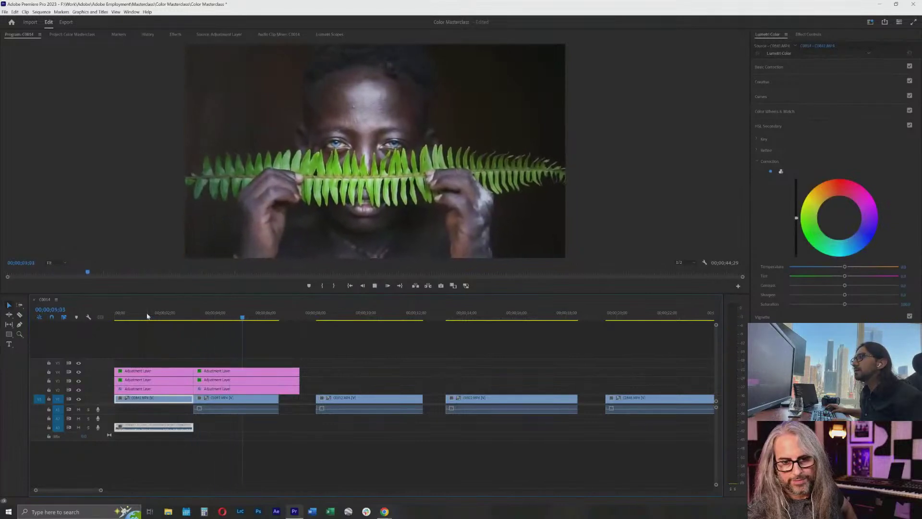
pyautogui.press('space')
pyautogui.click(162, 314)
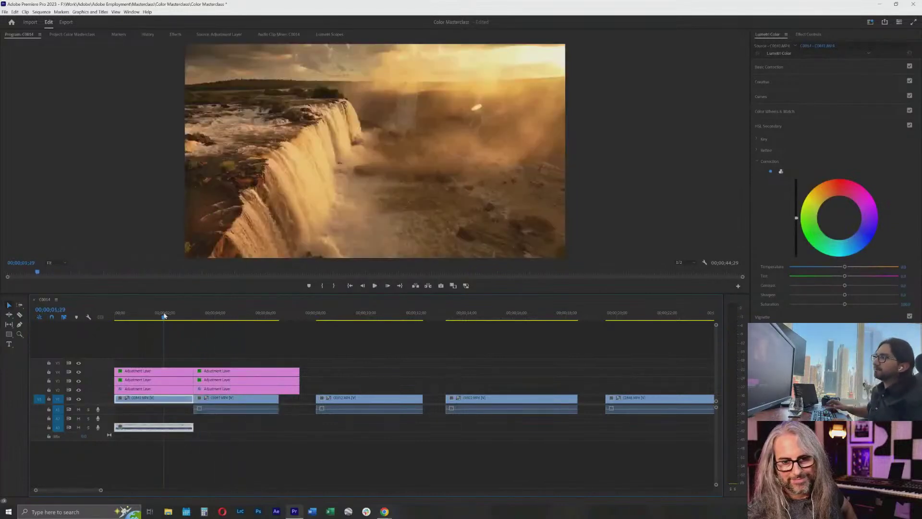
pyautogui.press('space')
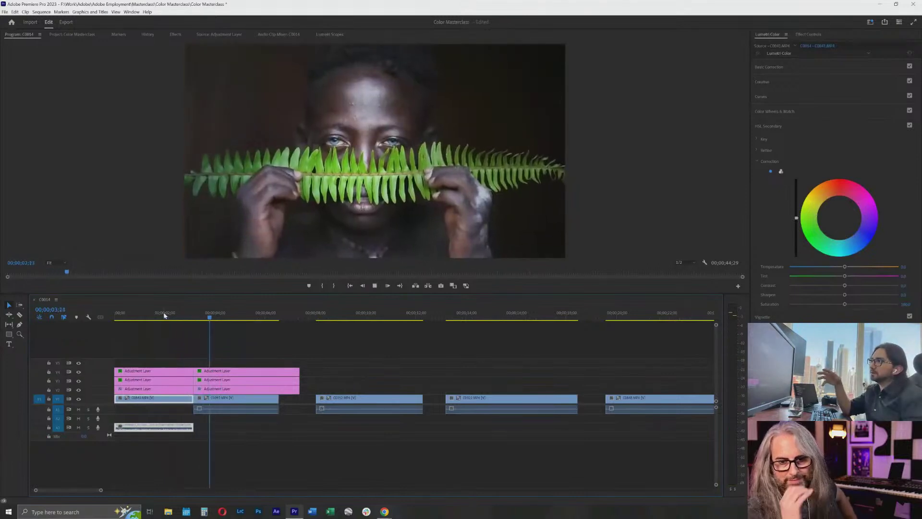
pyautogui.press('space')
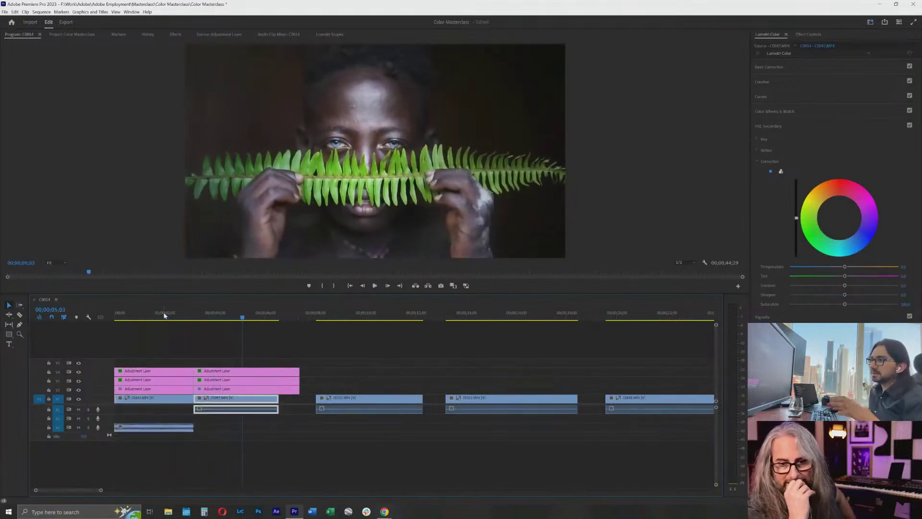
pyautogui.moveTo(163, 312); pyautogui.dragTo(155, 317)
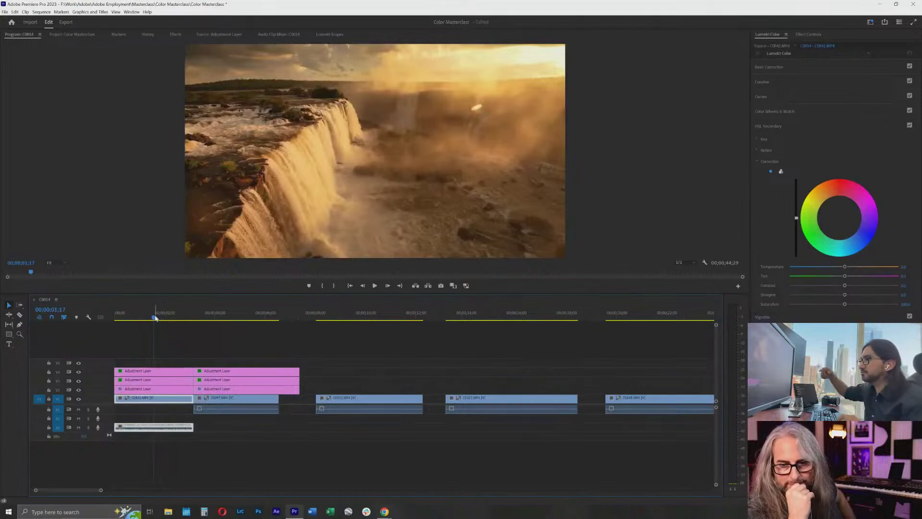
pyautogui.press('space')
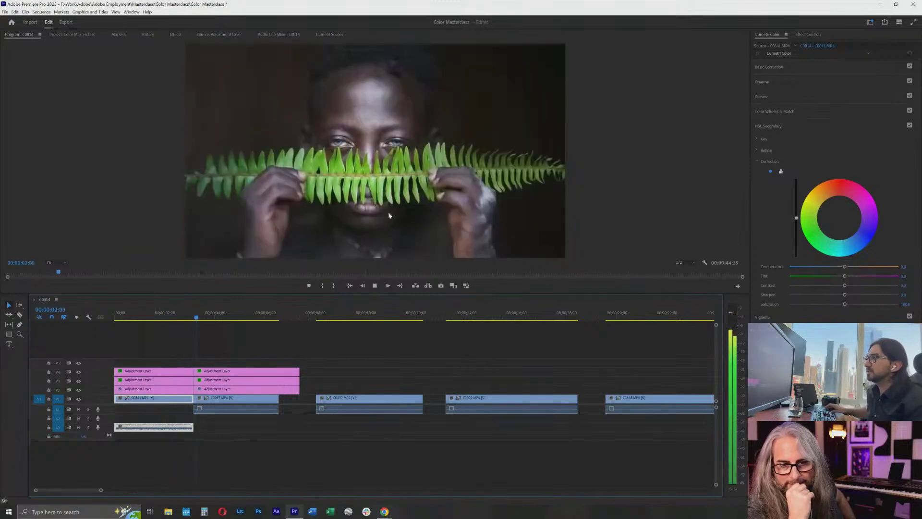
pyautogui.press('space')
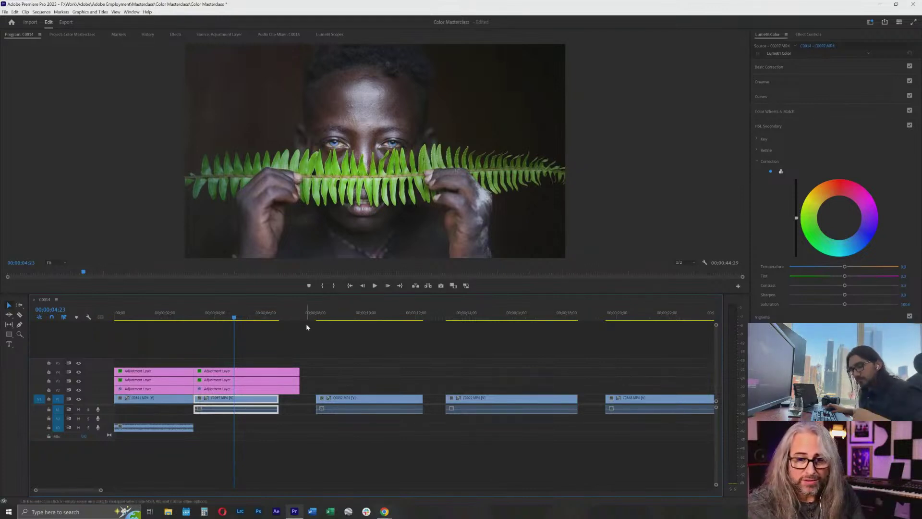
# Trim the fern portrait's three adjustment layers to the end of its clip.
pyautogui.press('c')
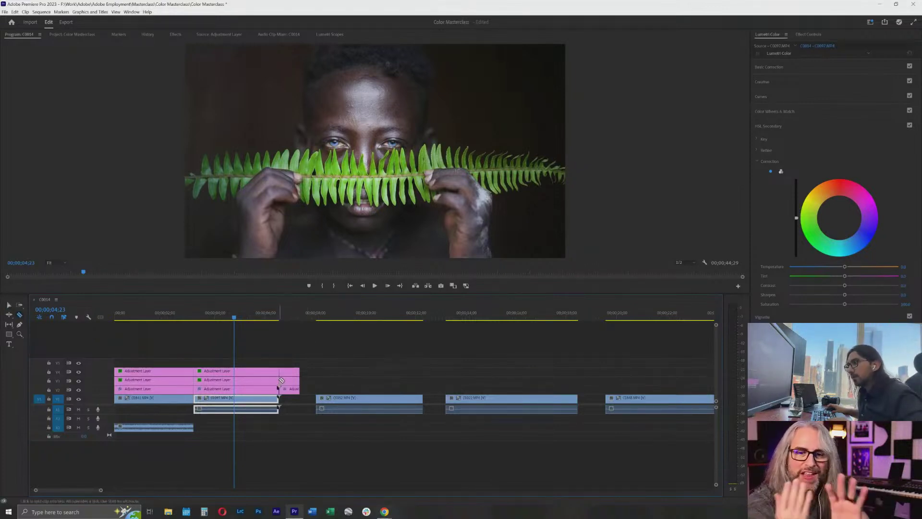
pyautogui.keyDown('shift'); pyautogui.click(279, 373); pyautogui.keyUp('shift')
pyautogui.press('v')
pyautogui.moveTo(293, 358); pyautogui.dragTo(287, 399)
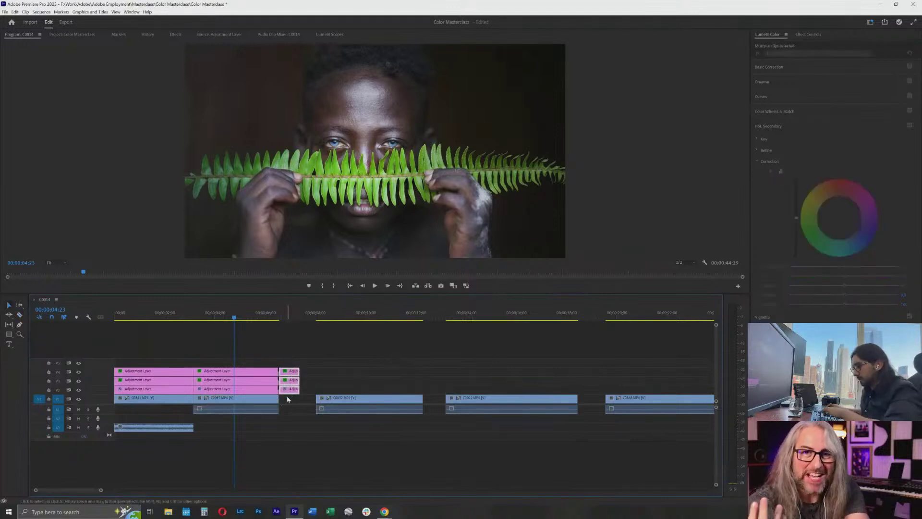
pyautogui.press('Delete')
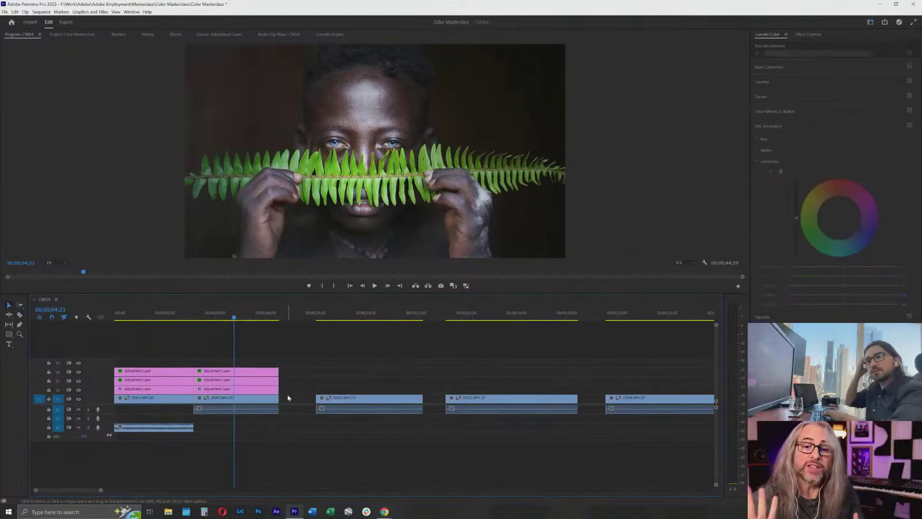
# Move to the pipe smoker clip and replace the HSL Secondary controls with the Basic Correction settings.
pyautogui.moveTo(344, 315); pyautogui.dragTo(364, 315)
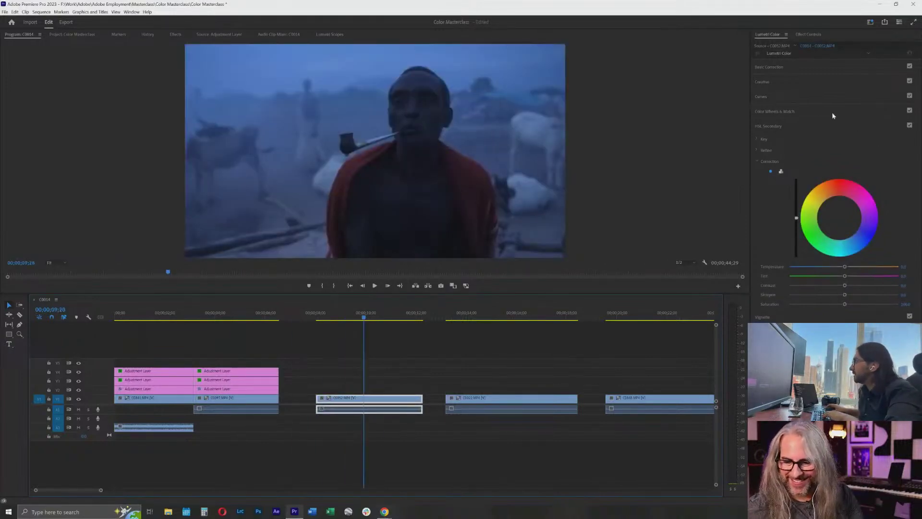
pyautogui.click(788, 126)
pyautogui.click(790, 67)
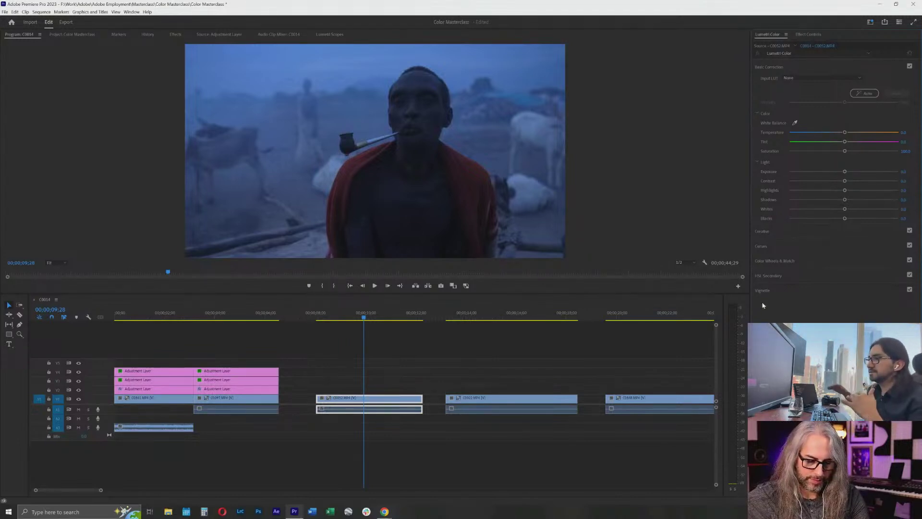
# Close the gap between the fern portrait and the pipe smoker clip, and position the playhead at the smoke.
pyautogui.click(294, 404)
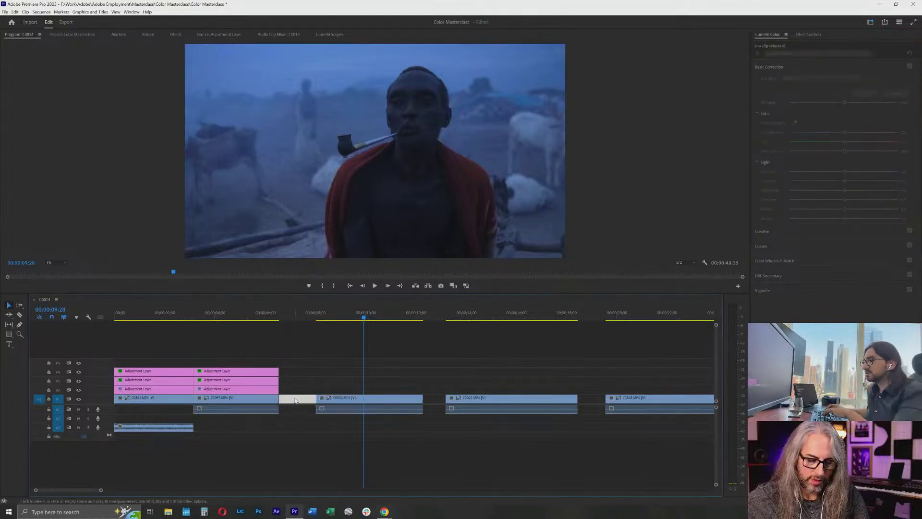
pyautogui.press('Delete')
pyautogui.click(284, 313)
pyautogui.moveTo(284, 313); pyautogui.dragTo(304, 313)
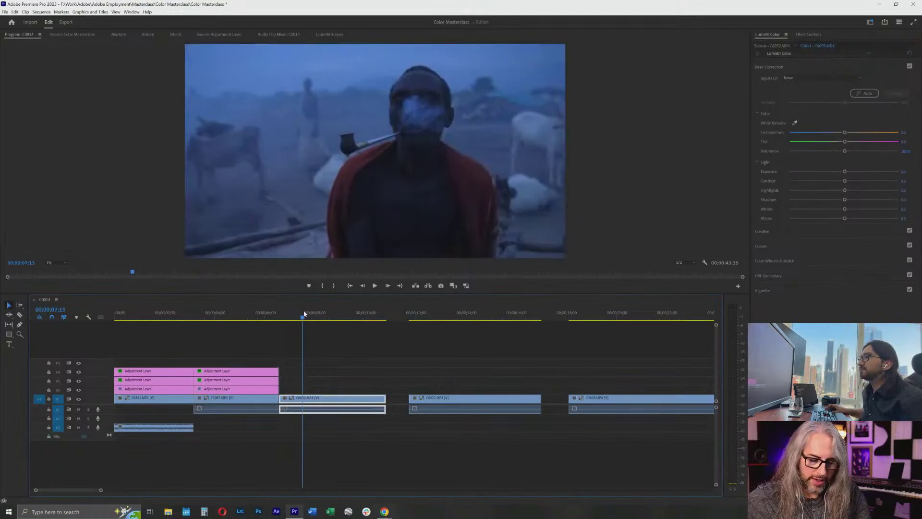
# Add an adjustment layer above the start of the pipe smoker clip and duplicate it into a stack of three.
pyautogui.click(77, 34)
pyautogui.moveTo(169, 223); pyautogui.dragTo(281, 392)
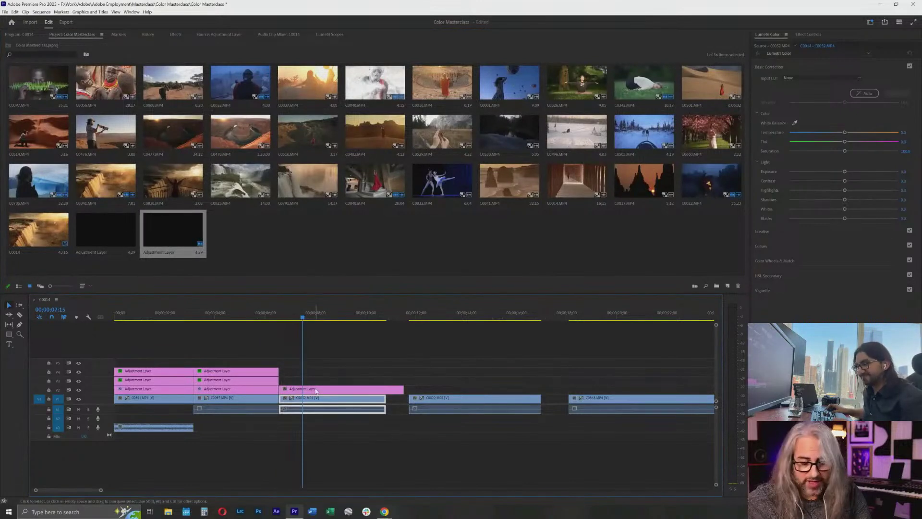
pyautogui.moveTo(316, 391); pyautogui.dragTo(319, 371)
# Trim the three new adjustment layers to the end of the pipe smoker clip.
pyautogui.press('c')
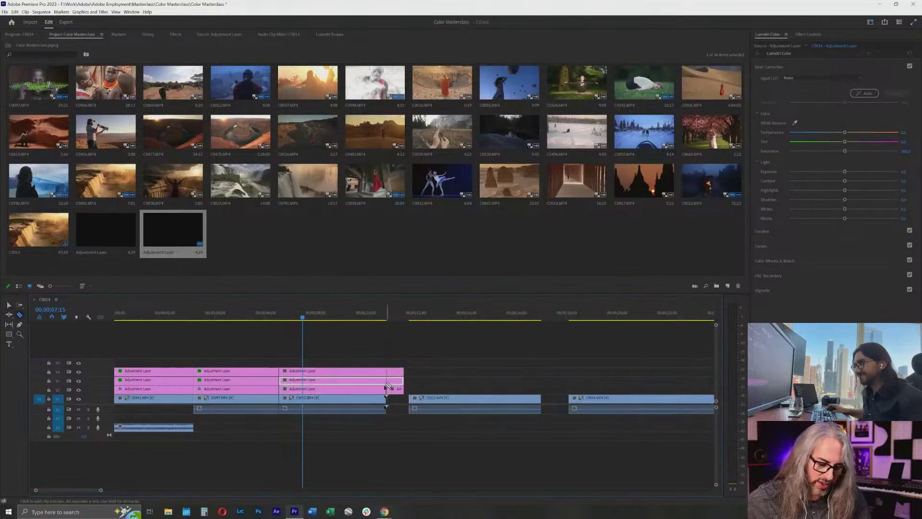
pyautogui.keyDown('shift'); pyautogui.click(387, 386); pyautogui.keyUp('shift')
pyautogui.press('v')
pyautogui.moveTo(410, 359); pyautogui.dragTo(395, 395)
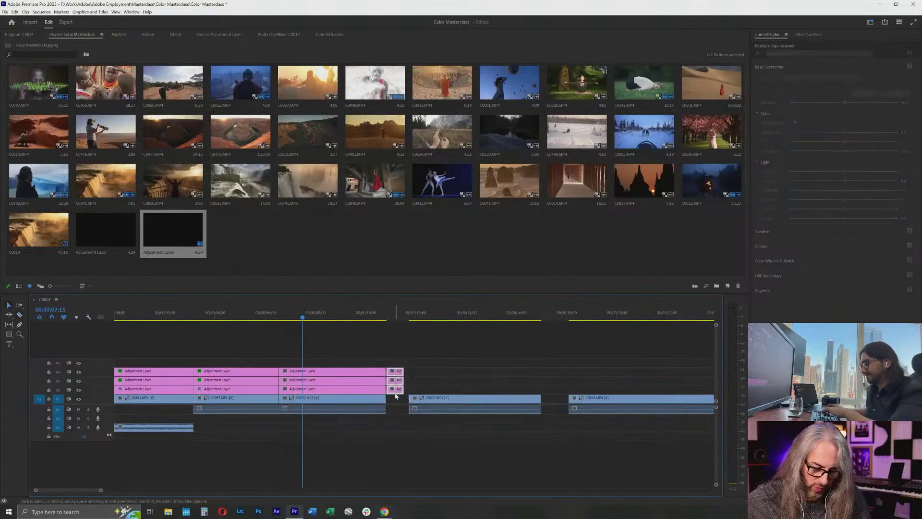
pyautogui.press('Delete')
# Raise exposure slightly and contrast to about 30 on the lowest adjustment layer above the pipe smoker clip.
pyautogui.click(298, 317)
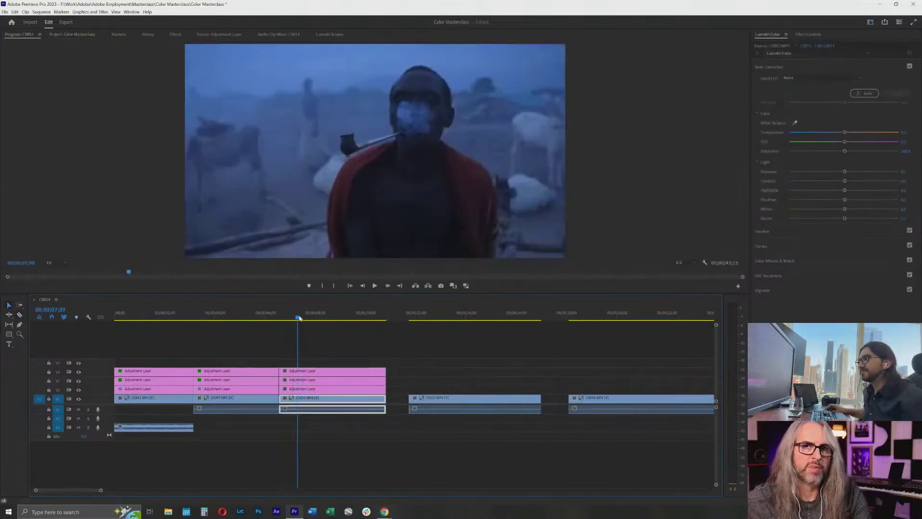
pyautogui.moveTo(298, 318); pyautogui.dragTo(286, 318)
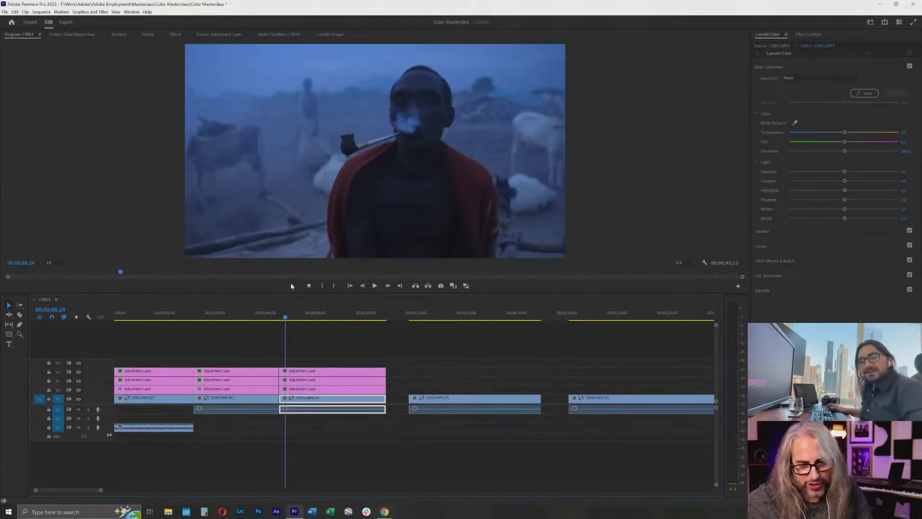
pyautogui.click(336, 389)
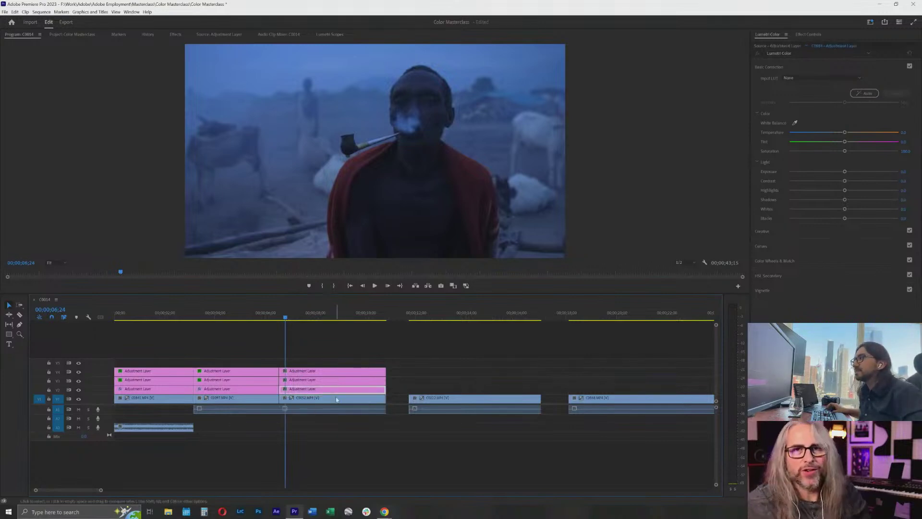
pyautogui.moveTo(842, 172); pyautogui.dragTo(861, 182)
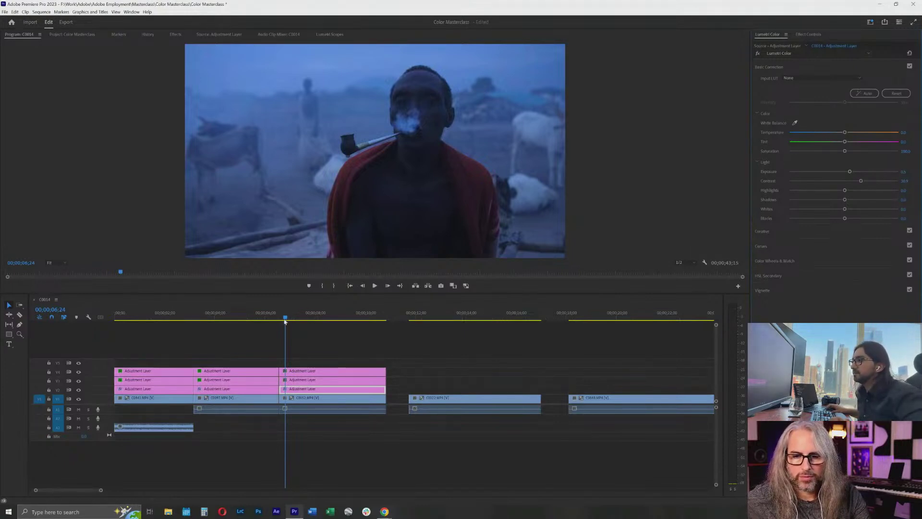
pyautogui.moveTo(285, 321)
pyautogui.mouseDown()
pyautogui.moveTo(294, 321)
pyautogui.moveTo(287, 325)
pyautogui.mouseUp()
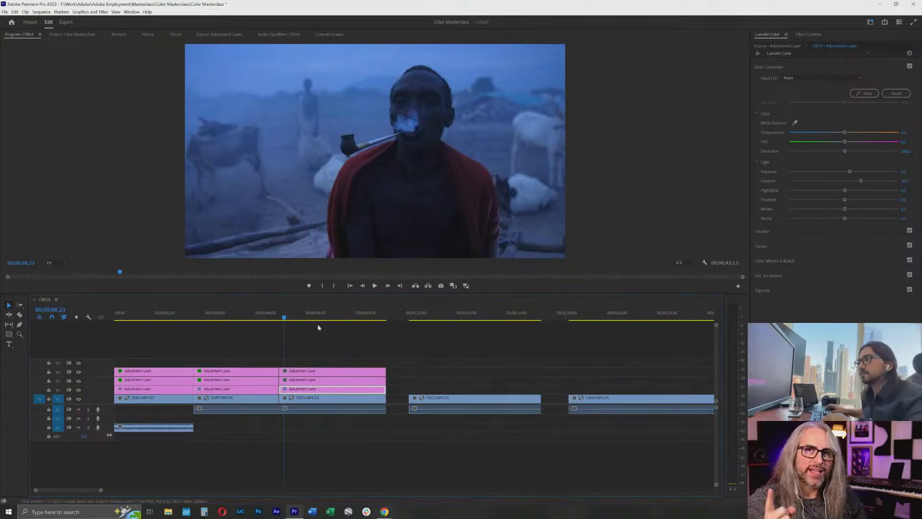
# Cut the pipe smoker clip and its three adjustment layers shortly after the smoke and delete the remainder.
pyautogui.moveTo(284, 317); pyautogui.dragTo(318, 317)
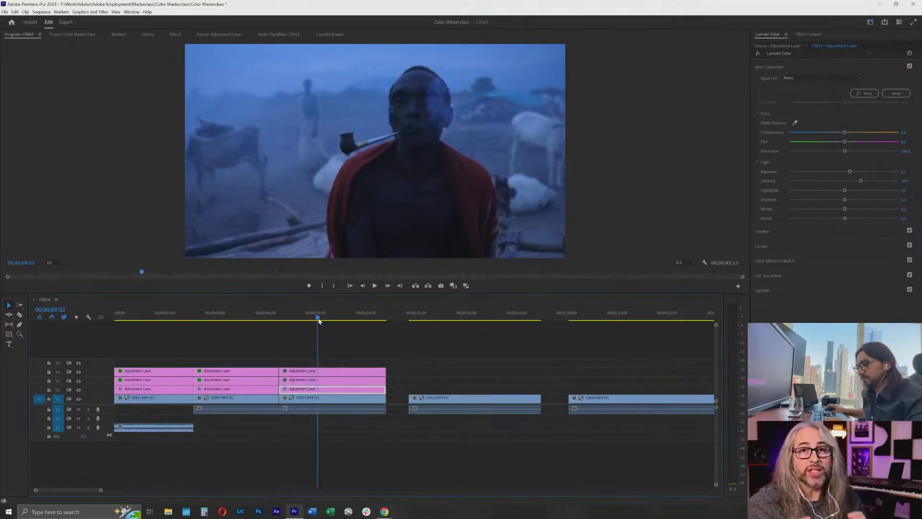
pyautogui.press('c')
pyautogui.click(317, 408)
pyautogui.click(318, 379)
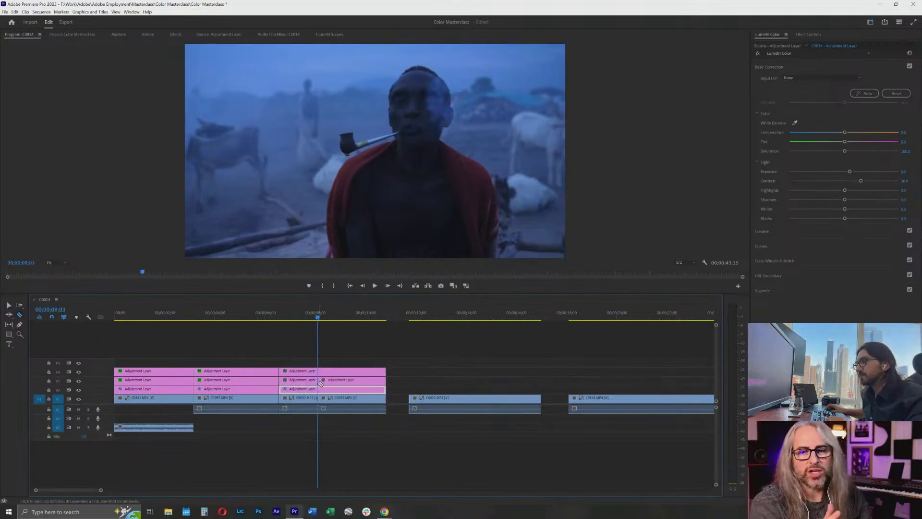
pyautogui.click(317, 371)
pyautogui.press('v')
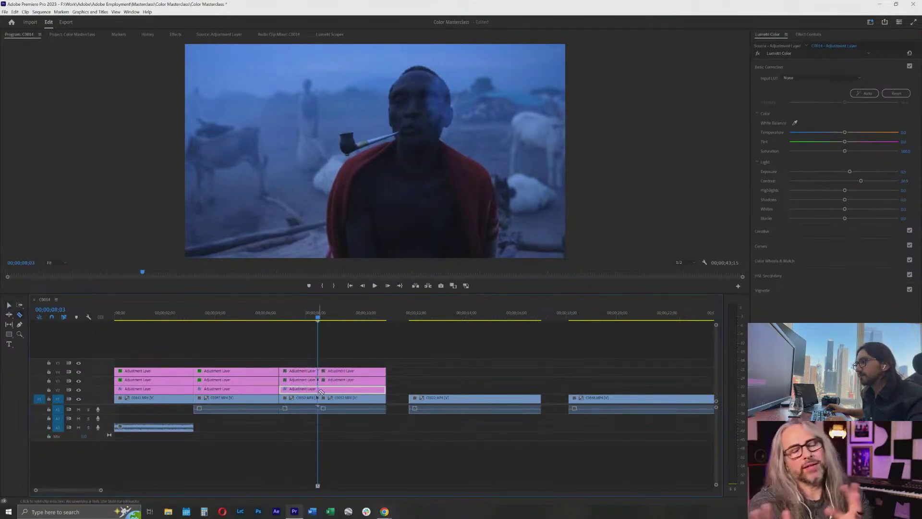
pyautogui.moveTo(386, 353); pyautogui.dragTo(342, 448)
pyautogui.press('Delete')
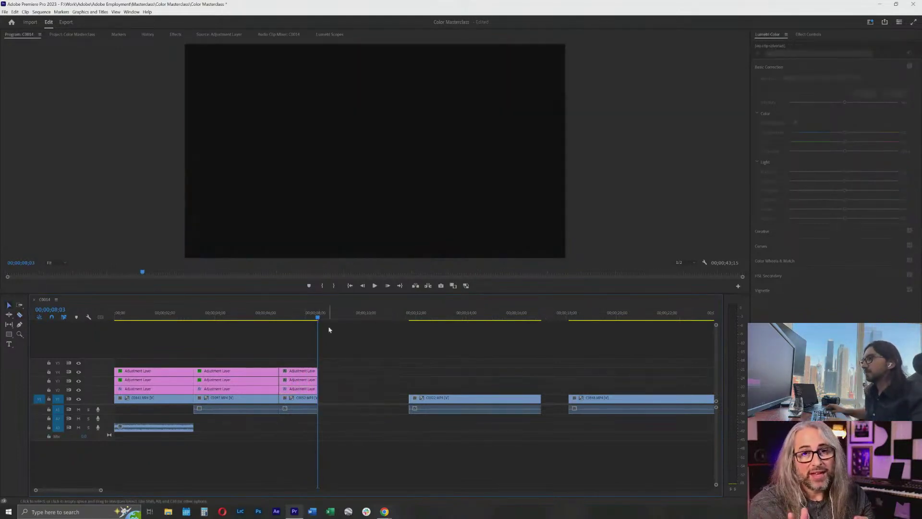
# Step back through the shortened pipe smoker clip to examine the frames with the smoke.
pyautogui.press('Left')
pyautogui.press('Left')
pyautogui.press('Left')
pyautogui.press('Left')
pyautogui.press('Left')
pyautogui.press('Left')
pyautogui.press('Left')
pyautogui.press('Left')
pyautogui.press('Left')
pyautogui.press('Left')
pyautogui.press('Left')
pyautogui.press('Left')
pyautogui.press('Left')
pyautogui.press('Left')
pyautogui.press('Left')
pyautogui.press('Left')
pyautogui.press('Left')
pyautogui.press('Left')
pyautogui.press('Left')
pyautogui.press('Left')
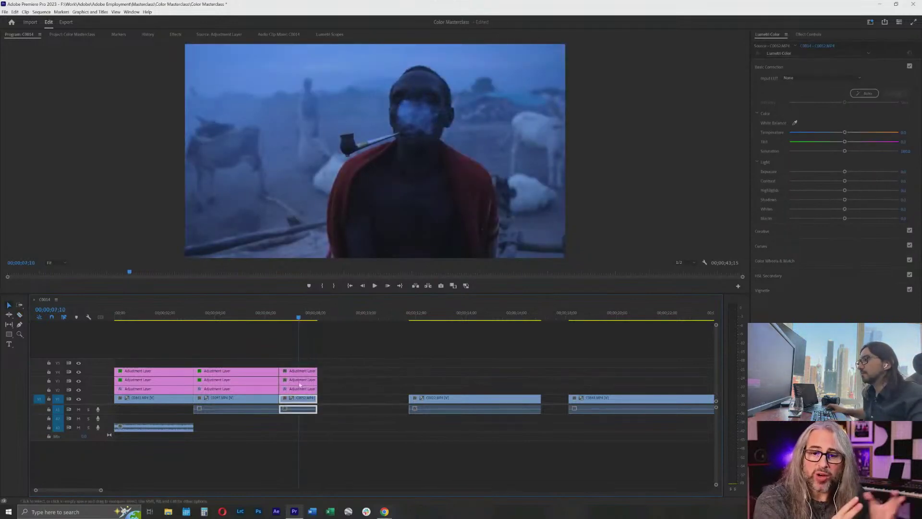
# Preview the two following clips and move the dark lake clip to the end of the sequence.
pyautogui.click(423, 313)
pyautogui.press('space')
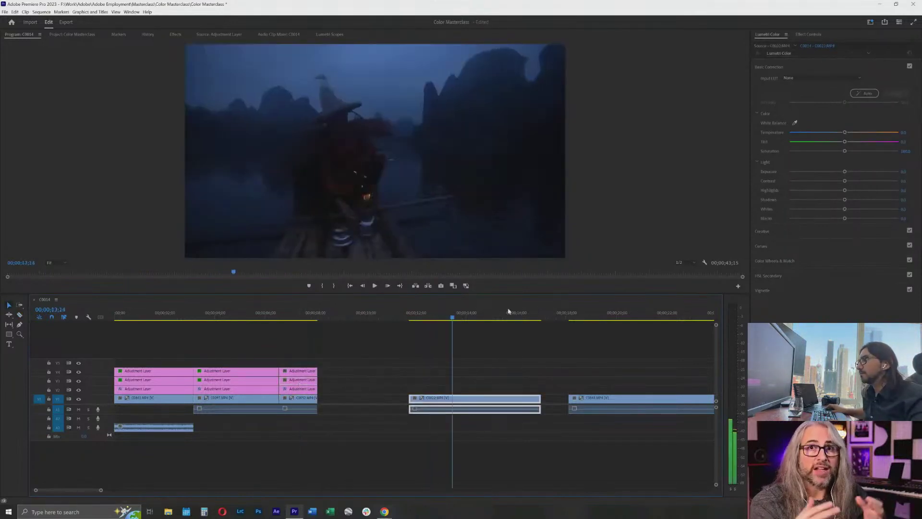
pyautogui.click(595, 313)
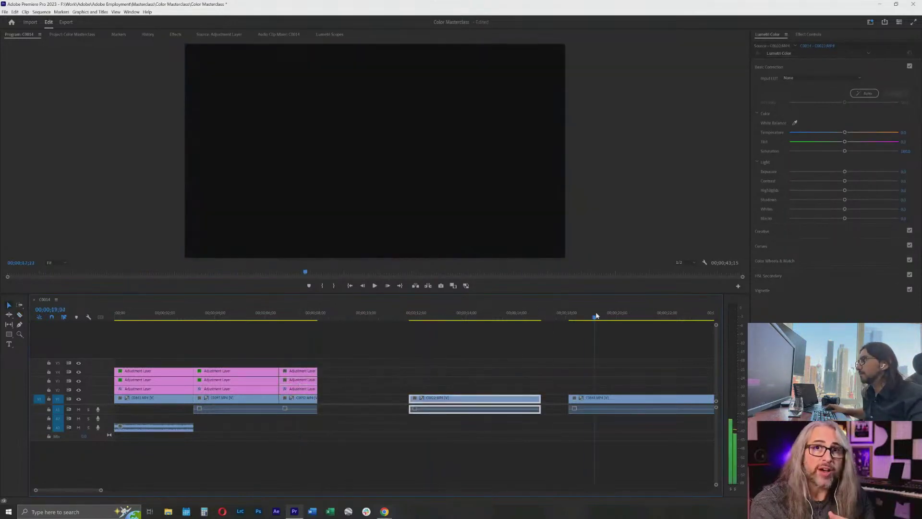
pyautogui.keyDown('alt'); pyautogui.click(539, 368); pyautogui.keyUp('alt')
pyautogui.press('v')
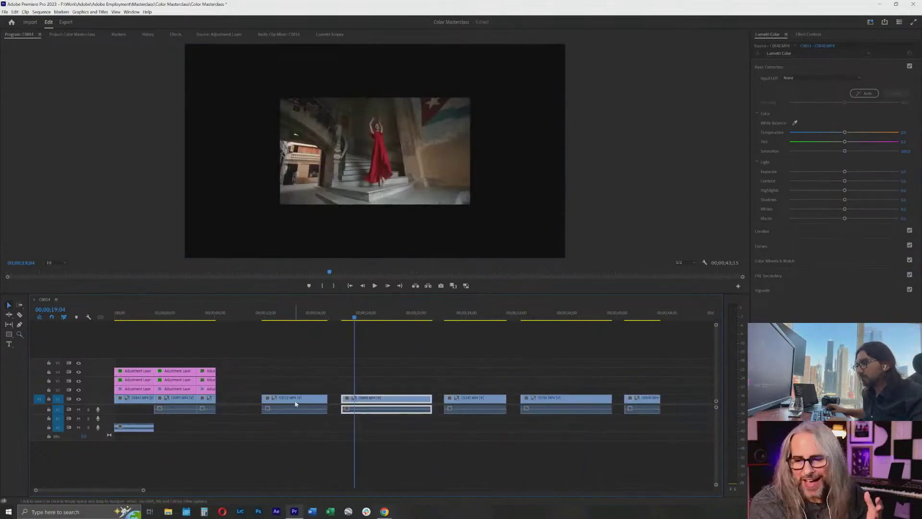
pyautogui.moveTo(295, 403); pyautogui.dragTo(703, 397)
# Move the red-dress dancer clip directly after the pipe smoker clip and set it to the frame size.
pyautogui.click(353, 404)
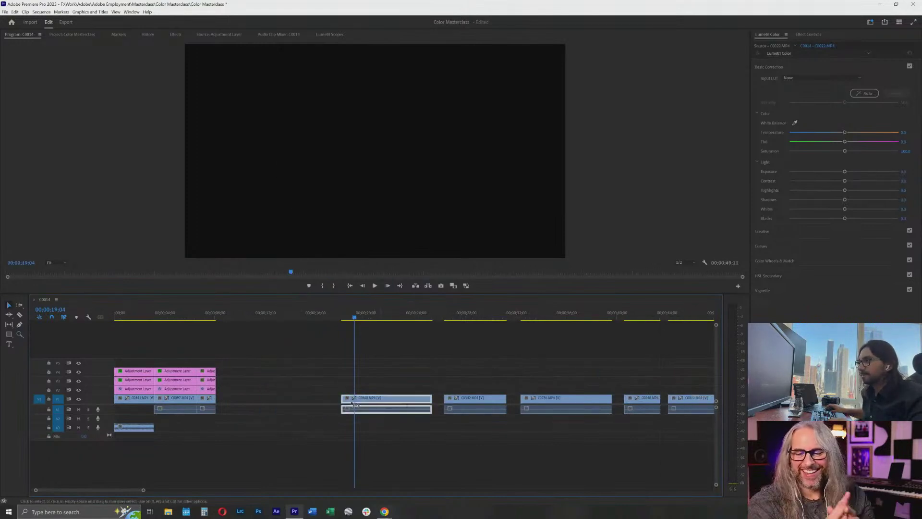
pyautogui.moveTo(353, 403); pyautogui.dragTo(259, 407)
pyautogui.rightClick(259, 403)
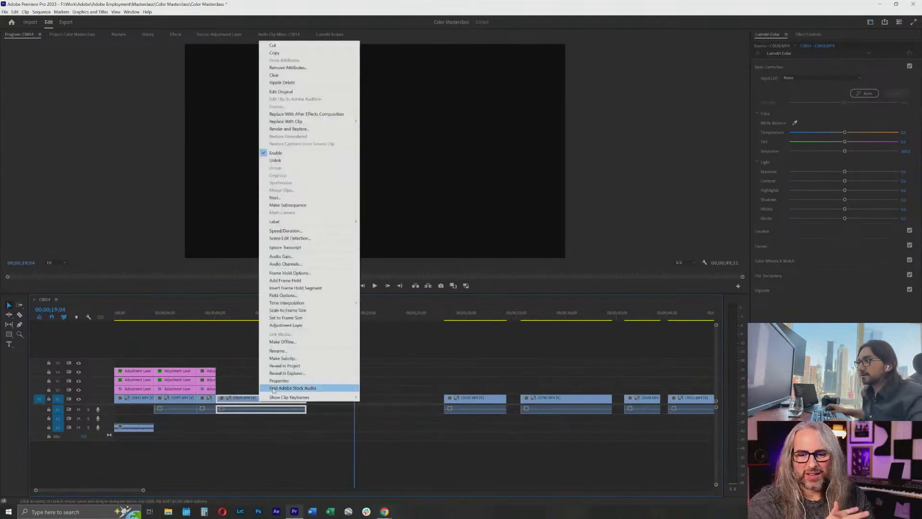
pyautogui.click(304, 318)
# Split the dancer clip shortly after its start and ripple delete the opening portion.
pyautogui.moveTo(223, 316); pyautogui.dragTo(231, 316)
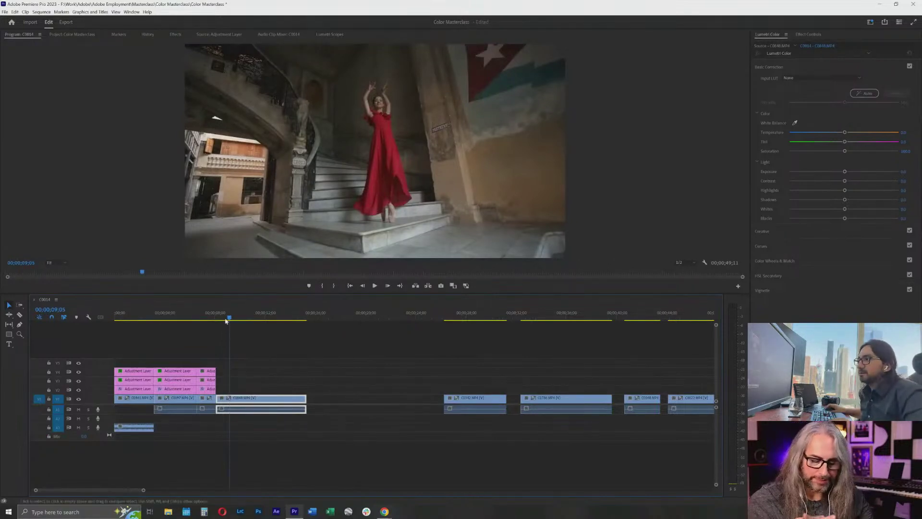
pyautogui.moveTo(226, 321)
pyautogui.mouseDown()
pyautogui.moveTo(237, 318)
pyautogui.moveTo(233, 323)
pyautogui.mouseUp()
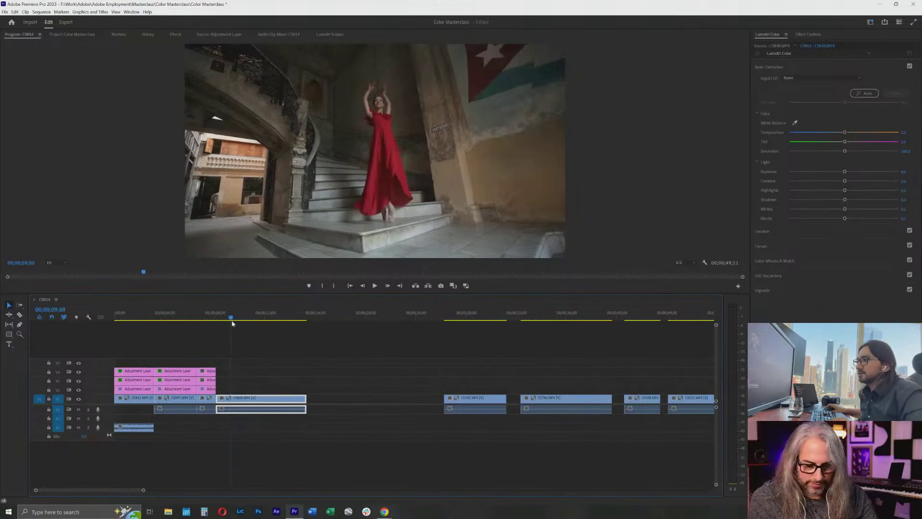
pyautogui.hotkey('ctrl', 'k')
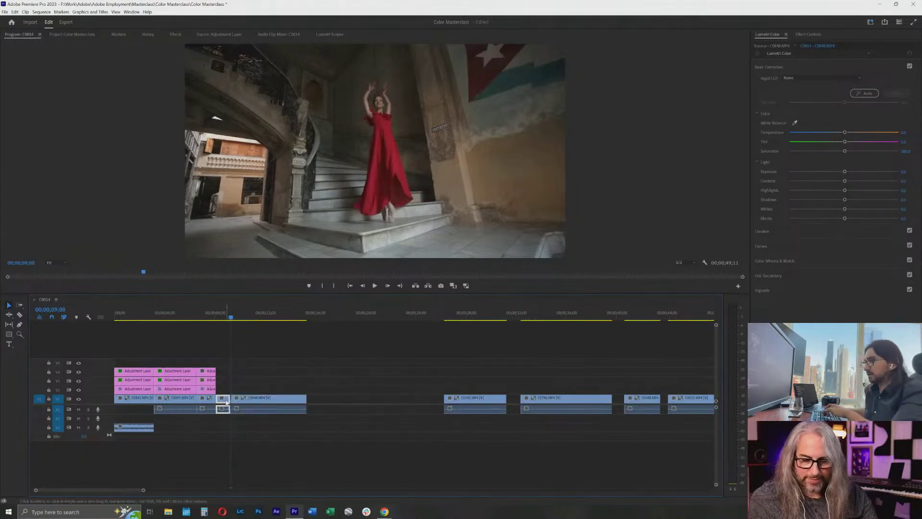
pyautogui.hotkey('shift', 'Delete')
# Place an adjustment layer above the start of the dancer clip and duplicate it into a stack of three.
pyautogui.click(210, 314)
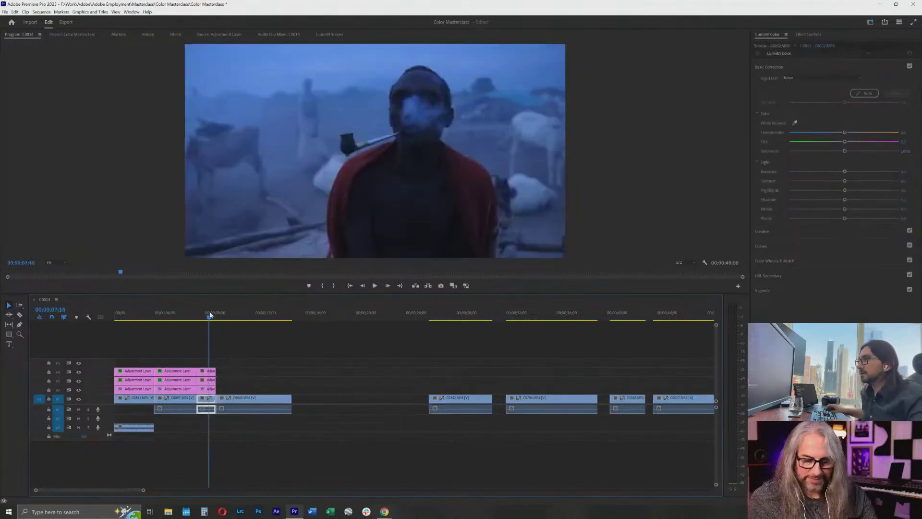
pyautogui.moveTo(210, 315)
pyautogui.mouseDown()
pyautogui.moveTo(220, 315)
pyautogui.moveTo(207, 314)
pyautogui.mouseUp()
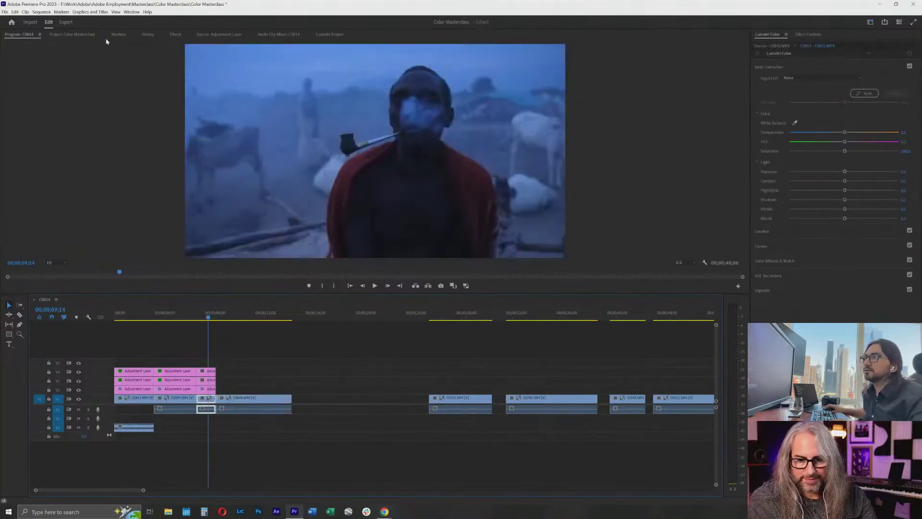
pyautogui.click(72, 35)
pyautogui.moveTo(181, 233); pyautogui.dragTo(209, 61)
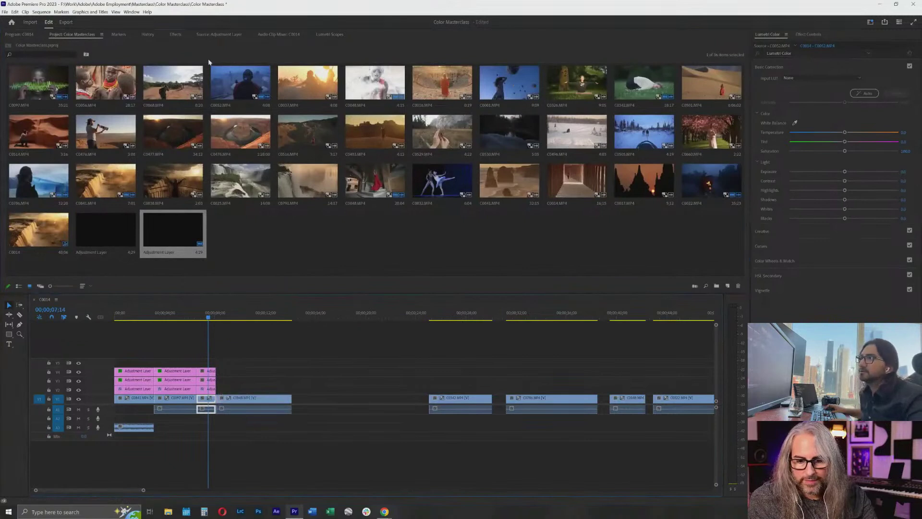
pyautogui.moveTo(183, 232); pyautogui.dragTo(232, 372)
# Raise the exposure and contrast moderately on the lowest adjustment layer above the dancer clip.
pyautogui.click(222, 317)
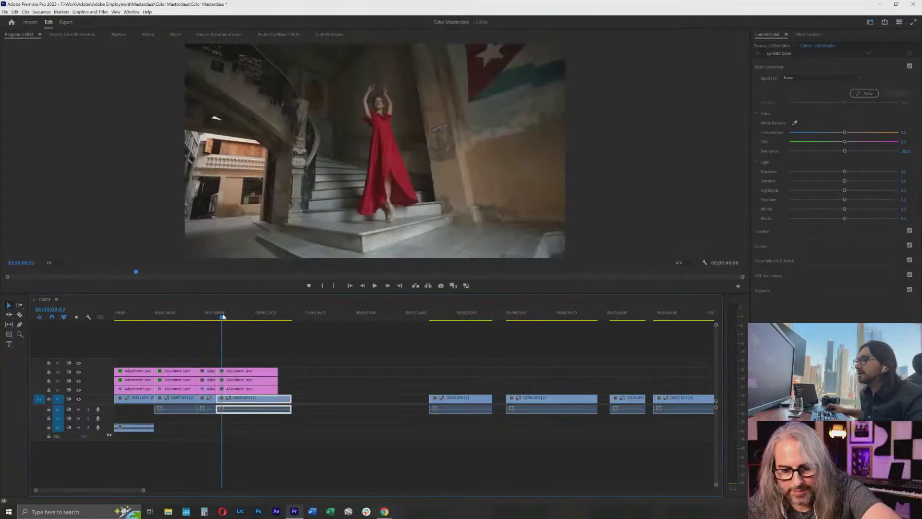
pyautogui.click(234, 389)
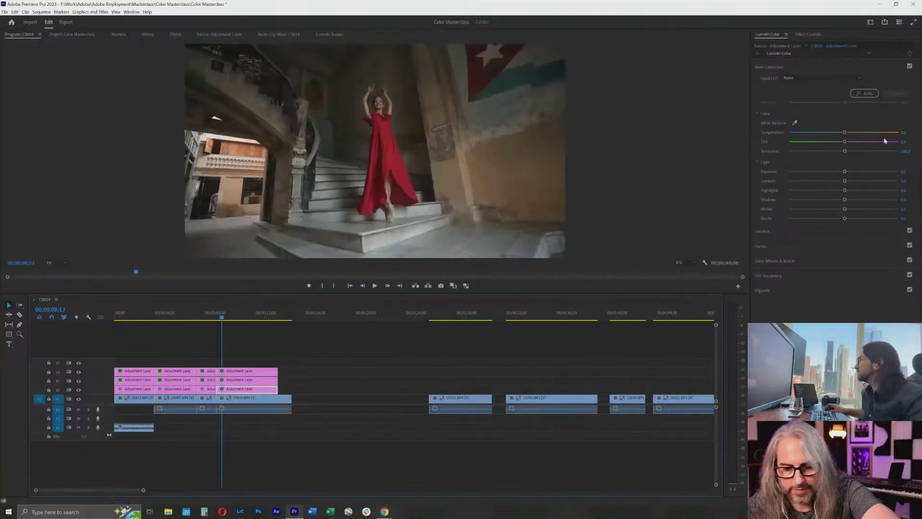
pyautogui.click(857, 172)
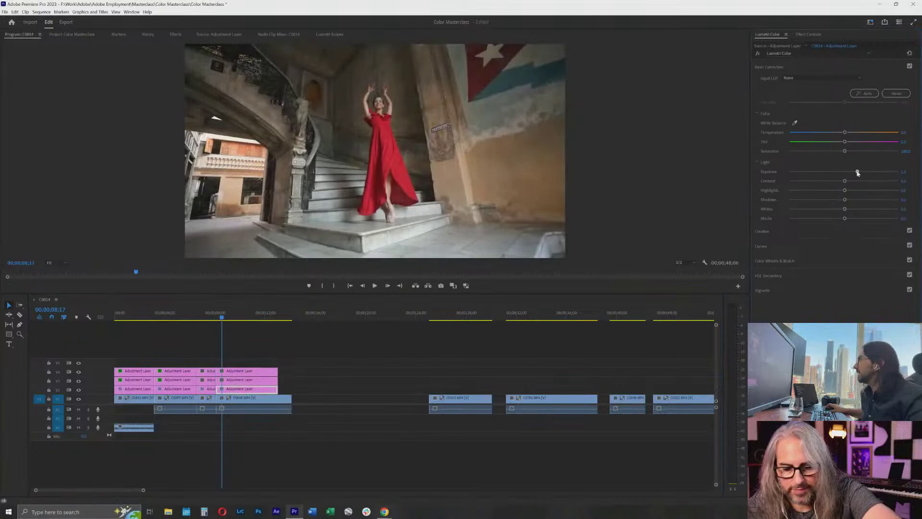
pyautogui.click(856, 181)
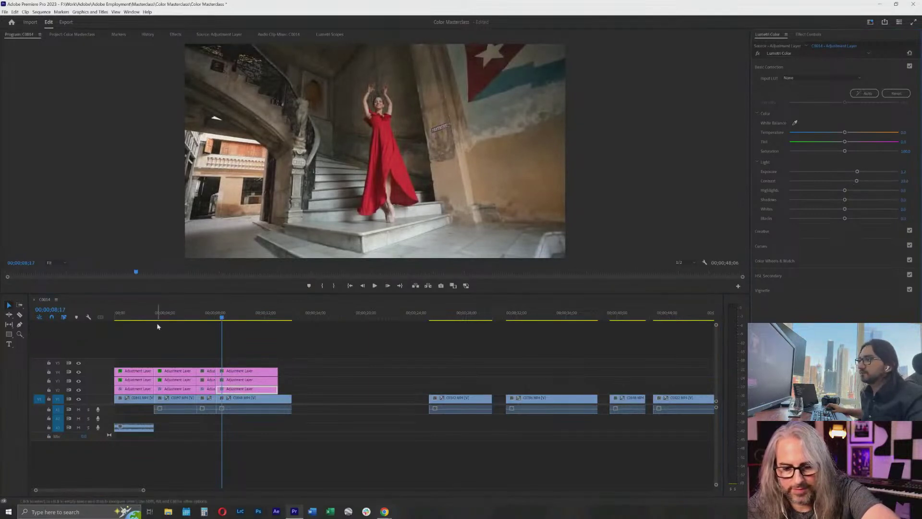
# Play the sequence from the start through the dancer clip, and scrub back to the waterfall clip for review.
pyautogui.moveTo(157, 318); pyautogui.dragTo(108, 319)
pyautogui.press('space')
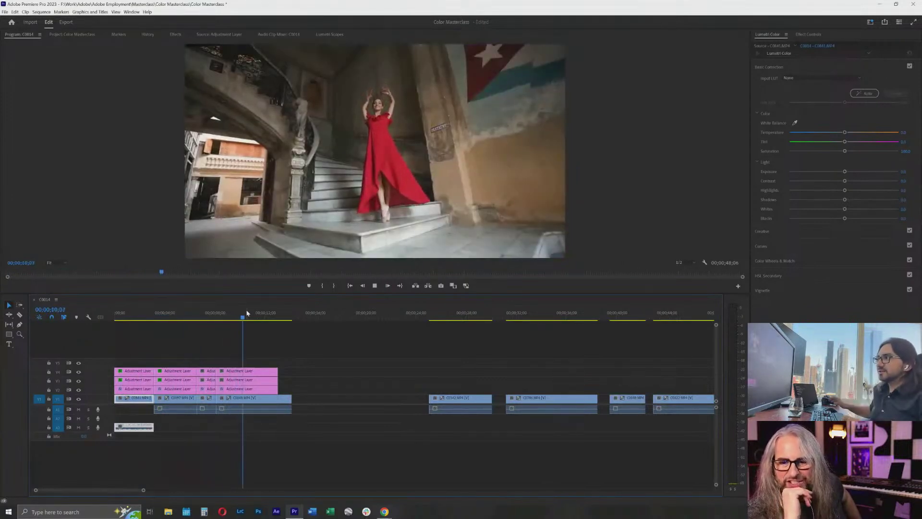
pyautogui.press('space')
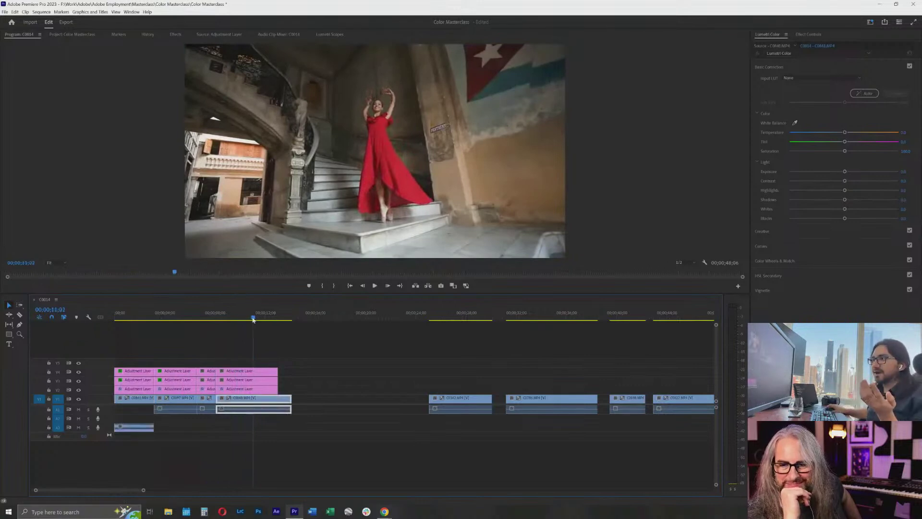
pyautogui.moveTo(253, 316); pyautogui.dragTo(226, 314)
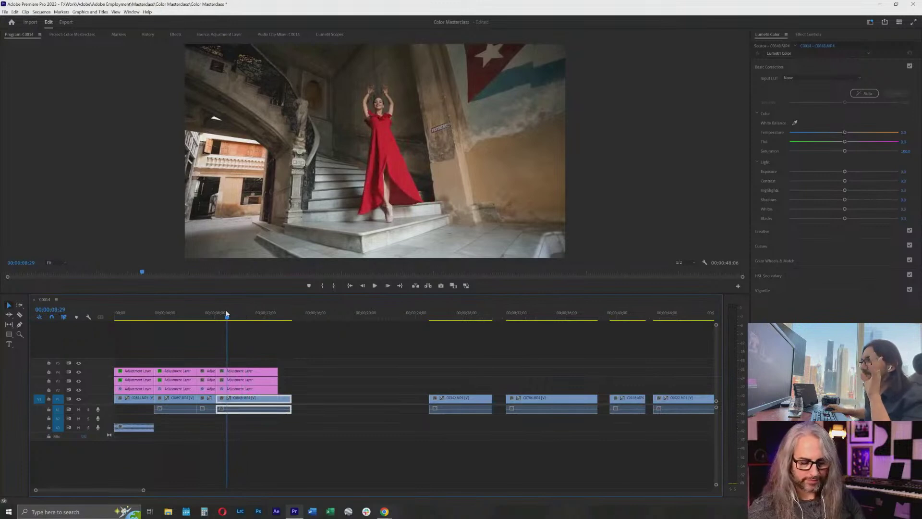
pyautogui.moveTo(226, 314); pyautogui.dragTo(137, 320)
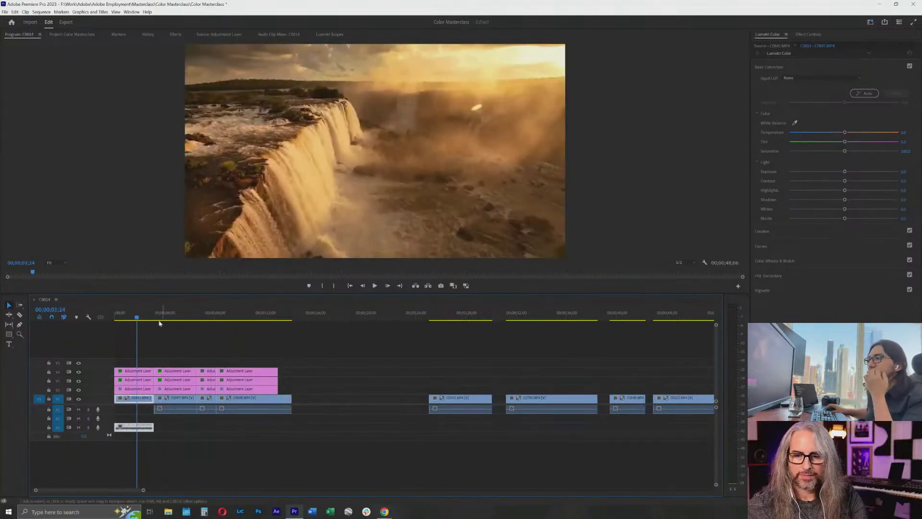